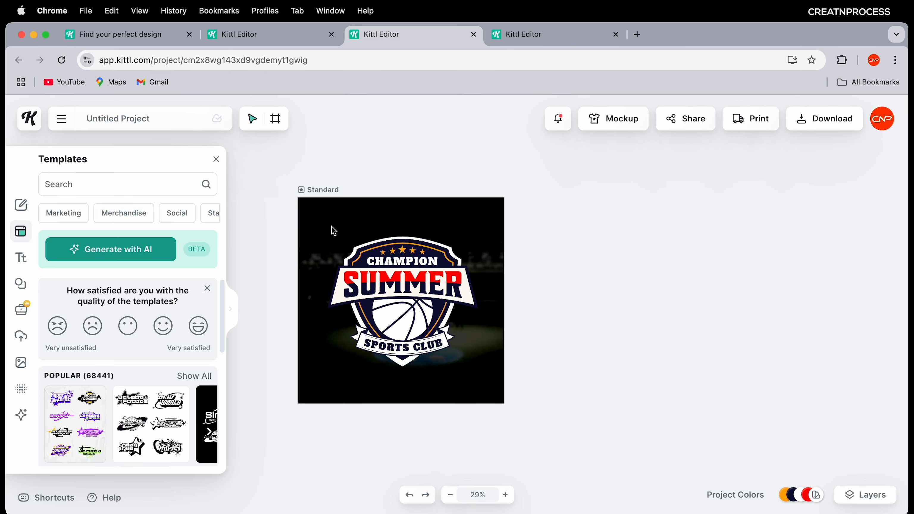
- Duplicate the Standard artboard beside the original and delete the artwork inside the copy, keeping its black background
{"action": "left_click", "coordinate": [322, 191]}
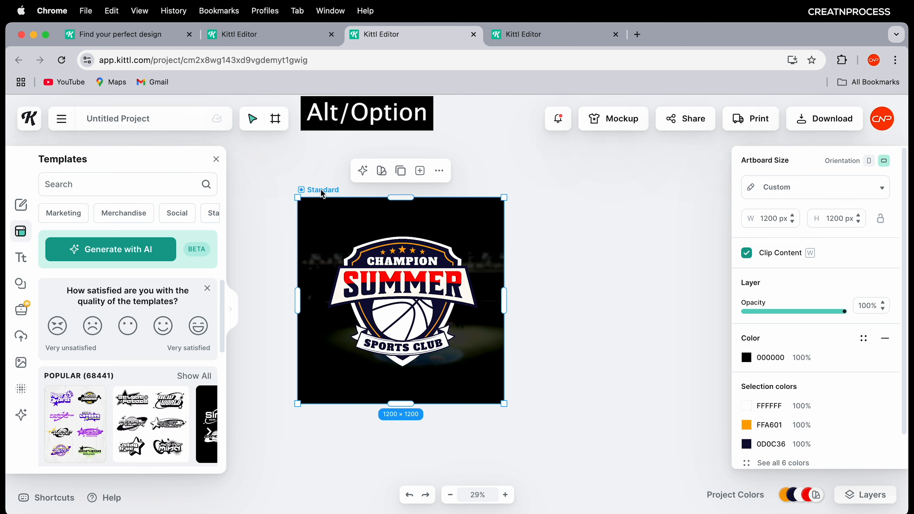
{"action": "left_click_drag", "start_coordinate": [321, 191], "coordinate": [531, 188]}
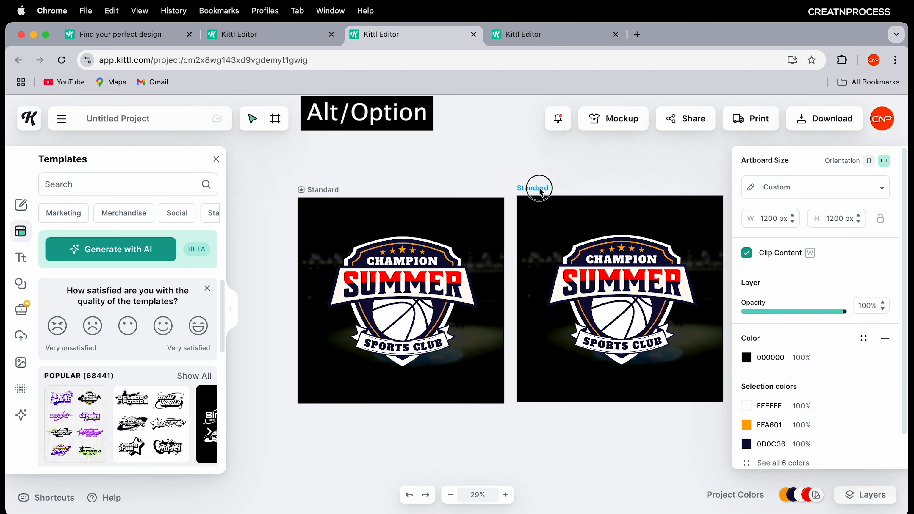
{"action": "left_click", "coordinate": [505, 185]}
{"action": "left_click_drag", "start_coordinate": [755, 429], "coordinate": [541, 234]}
{"action": "key", "text": "BackSpace"}
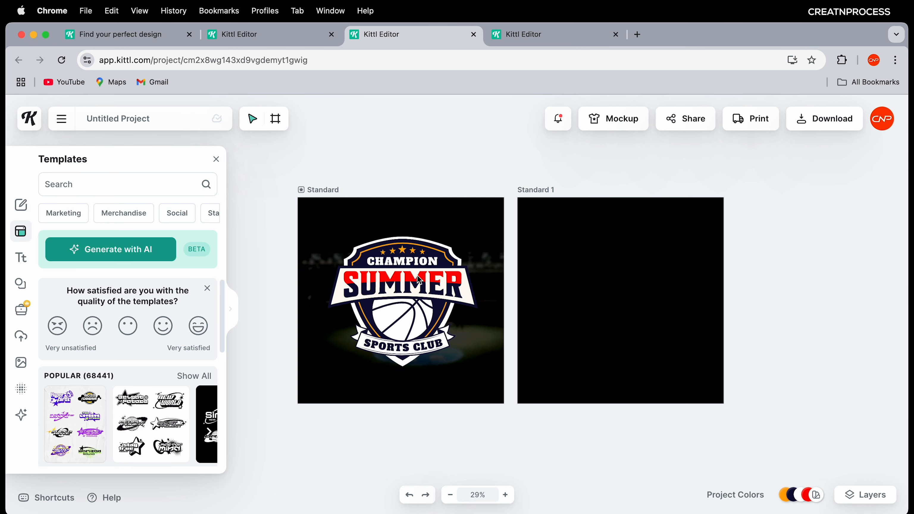
- Browse the Basic Shapes elements and add the shield with notched upper corners to the design
{"action": "scroll", "coordinate": [595, 327], "scroll_direction": "up", "scroll_amount": 2}
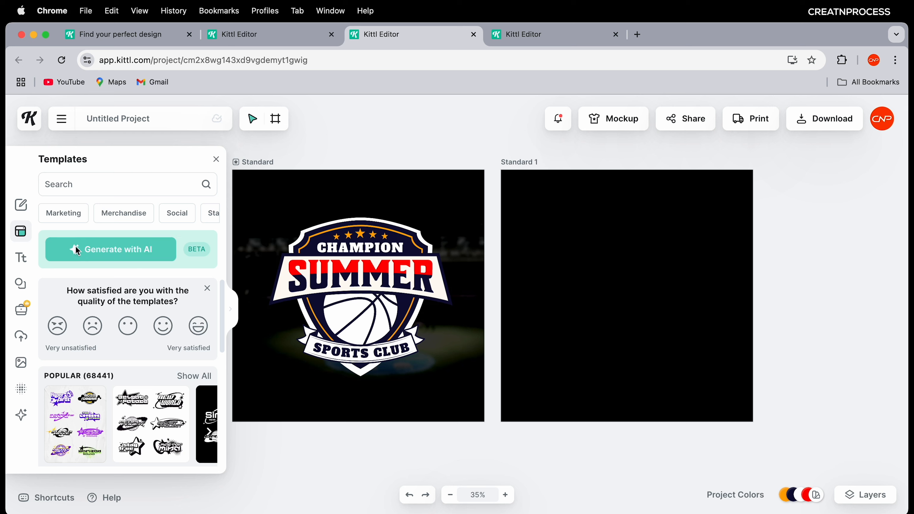
{"action": "left_click", "coordinate": [18, 281]}
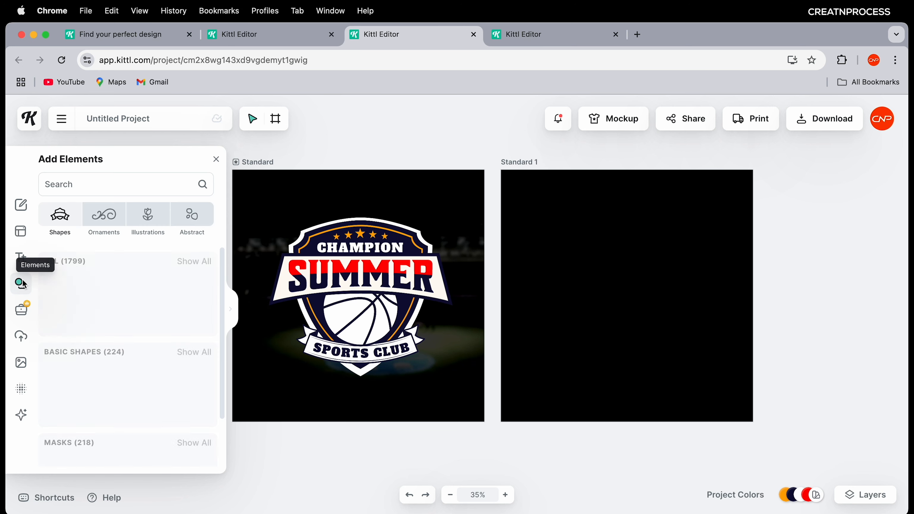
{"action": "scroll", "coordinate": [170, 296], "scroll_direction": "down", "scroll_amount": 2}
{"action": "left_click", "coordinate": [182, 294]}
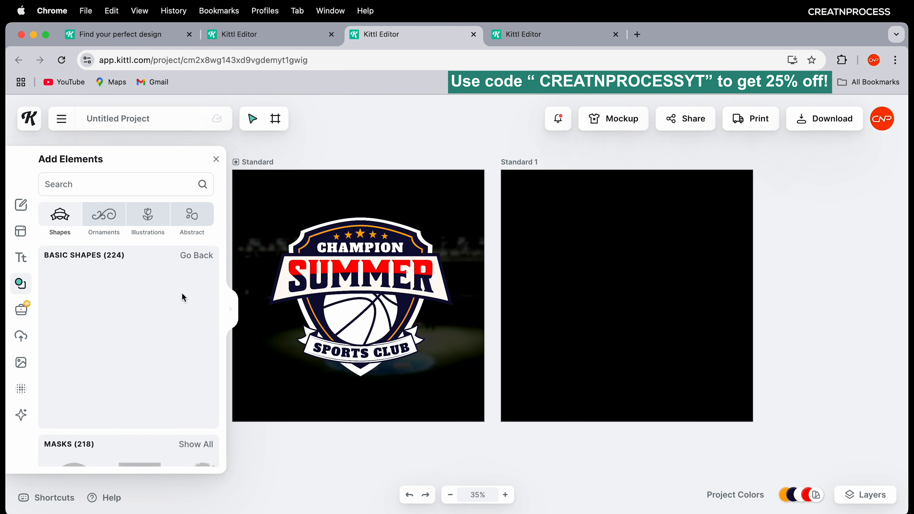
{"action": "scroll", "coordinate": [149, 355], "scroll_direction": "down", "scroll_amount": 5}
{"action": "scroll", "coordinate": [149, 355], "scroll_direction": "down", "scroll_amount": 5}
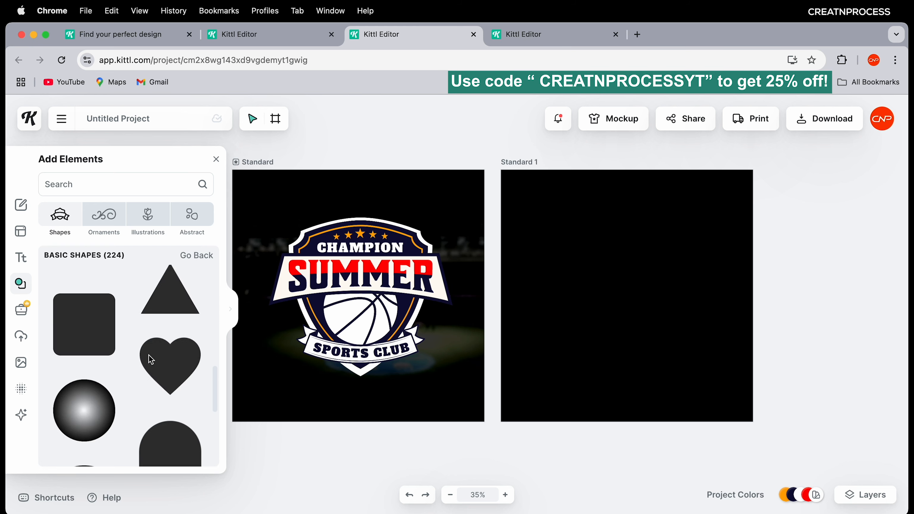
{"action": "scroll", "coordinate": [163, 335], "scroll_direction": "down", "scroll_amount": 5}
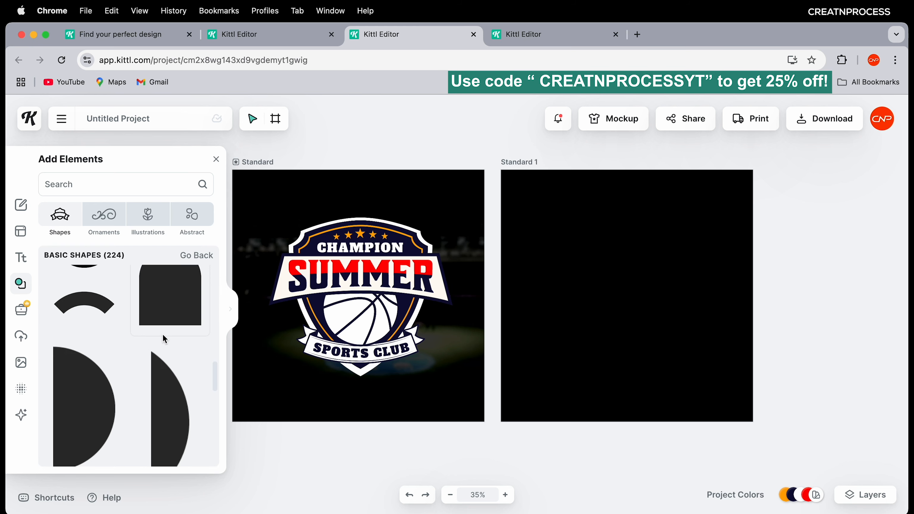
{"action": "left_click", "coordinate": [230, 309]}
{"action": "scroll", "coordinate": [498, 356], "scroll_direction": "down", "scroll_amount": 3}
{"action": "scroll", "coordinate": [491, 359], "scroll_direction": "up", "scroll_amount": 4}
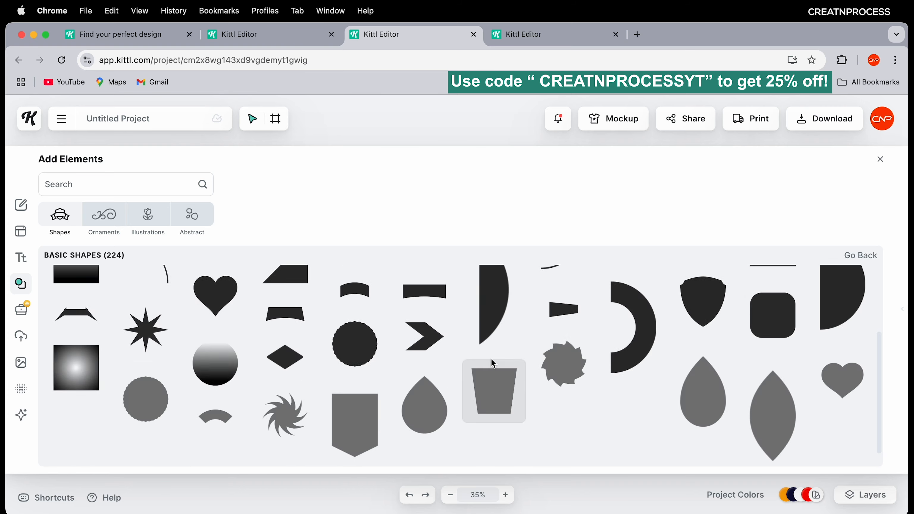
{"action": "scroll", "coordinate": [471, 375], "scroll_direction": "down", "scroll_amount": 5}
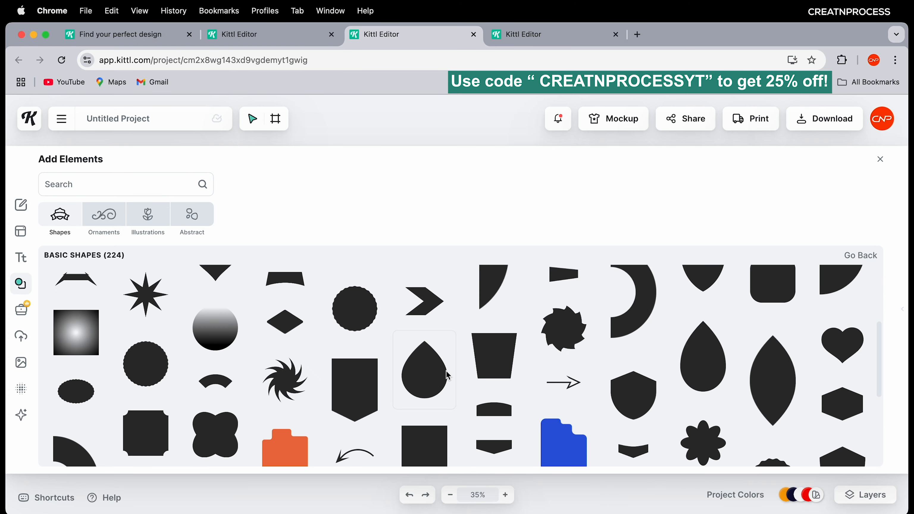
{"action": "scroll", "coordinate": [302, 365], "scroll_direction": "down", "scroll_amount": 1}
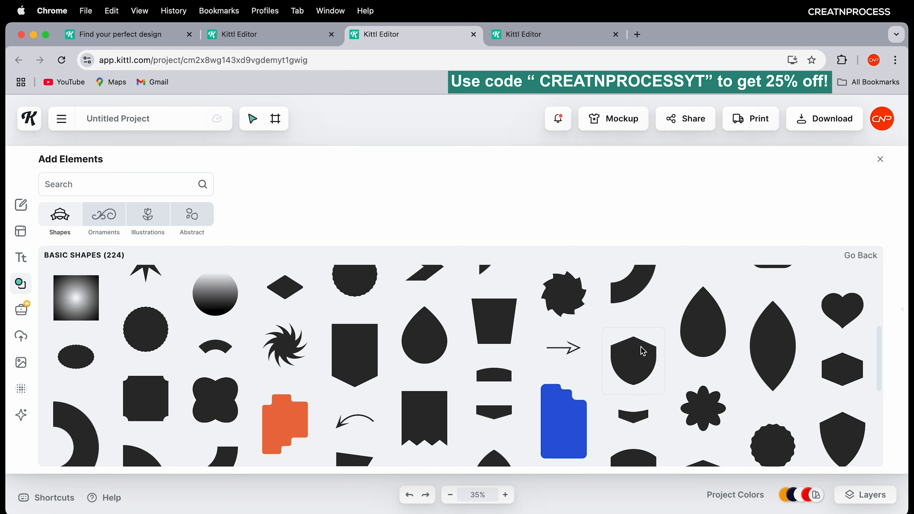
{"action": "scroll", "coordinate": [852, 372], "scroll_direction": "down", "scroll_amount": 4}
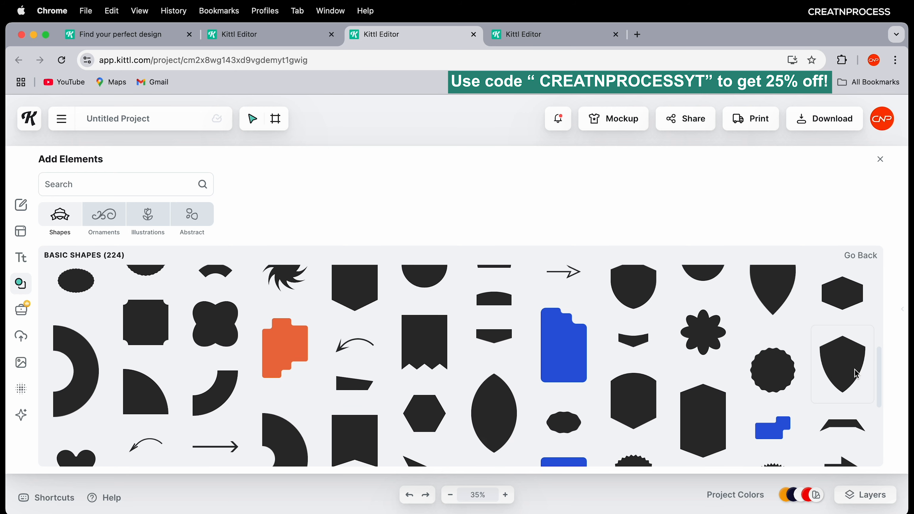
{"action": "scroll", "coordinate": [371, 391], "scroll_direction": "down", "scroll_amount": 5}
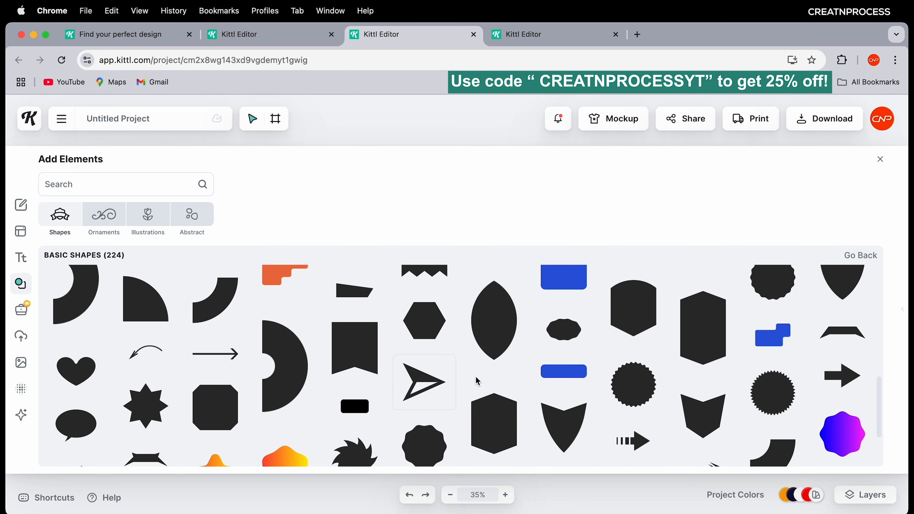
{"action": "scroll", "coordinate": [484, 417], "scroll_direction": "up", "scroll_amount": 10}
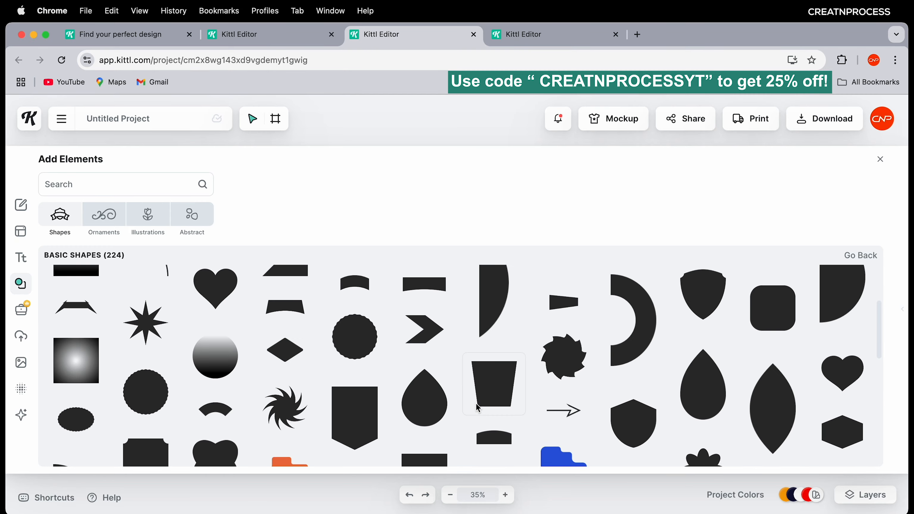
{"action": "left_click", "coordinate": [705, 384]}
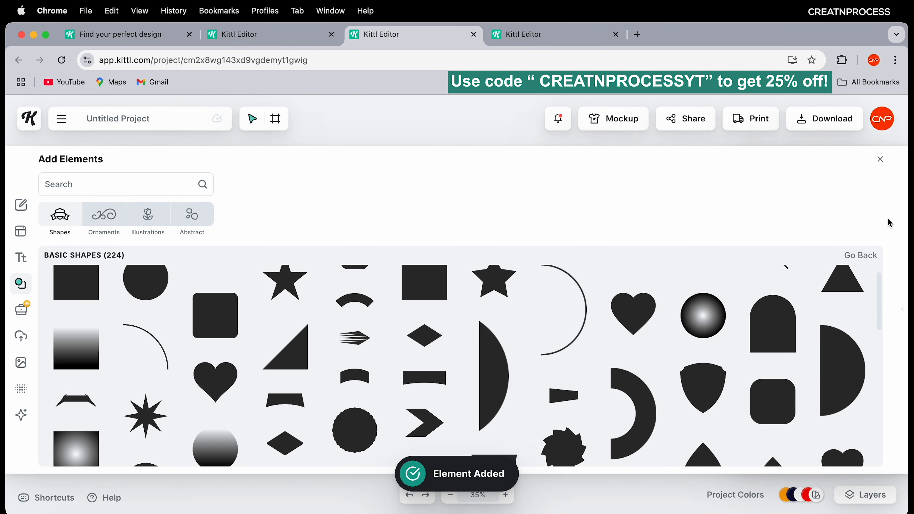
{"action": "left_click", "coordinate": [881, 160]}
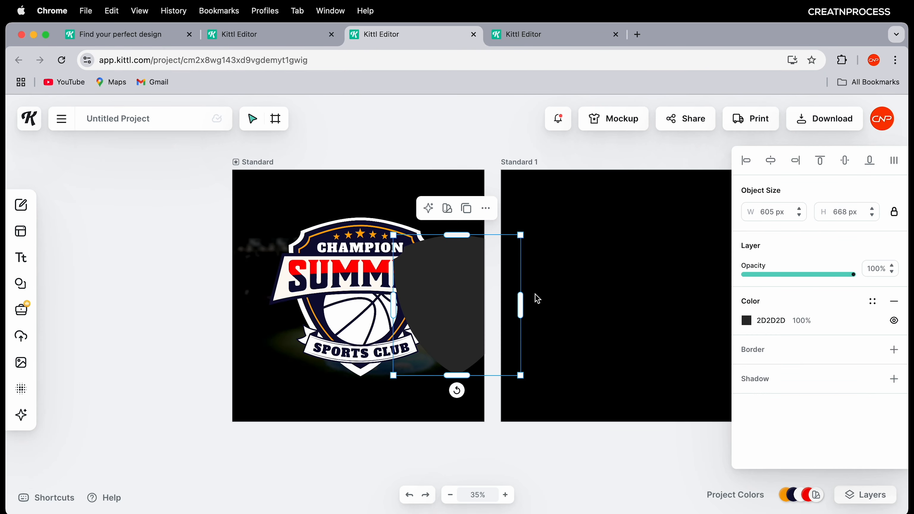
- Move the shield onto the empty Standard 1 artboard and fill it with white from the document colors
{"action": "left_click_drag", "start_coordinate": [450, 301], "coordinate": [637, 299]}
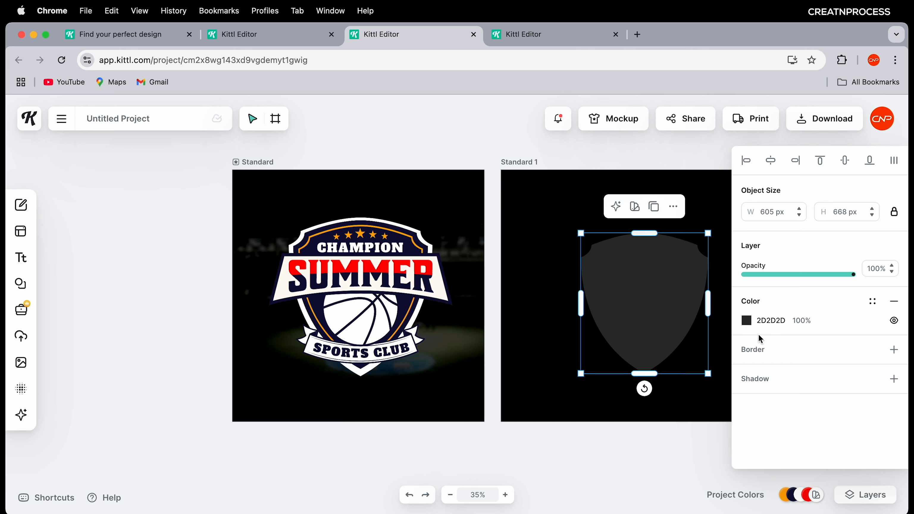
{"action": "left_click", "coordinate": [750, 321]}
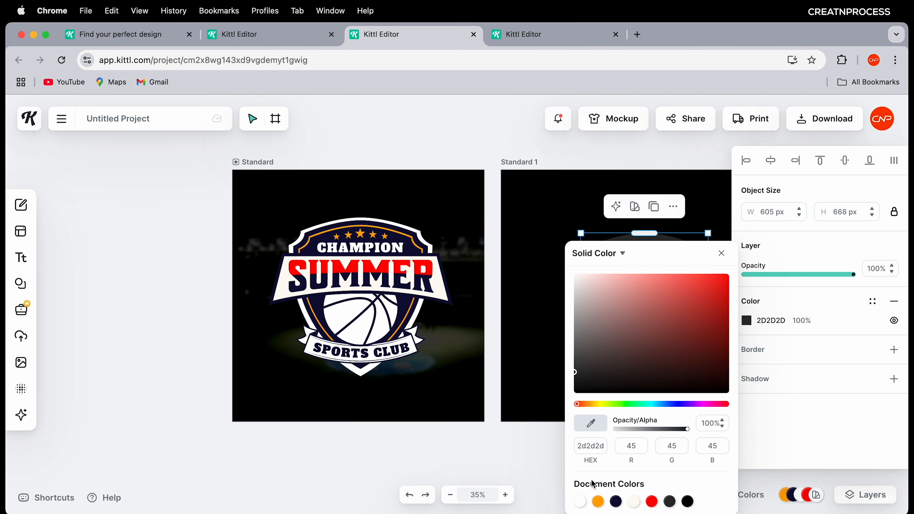
{"action": "left_click", "coordinate": [580, 501]}
{"action": "left_click", "coordinate": [504, 460]}
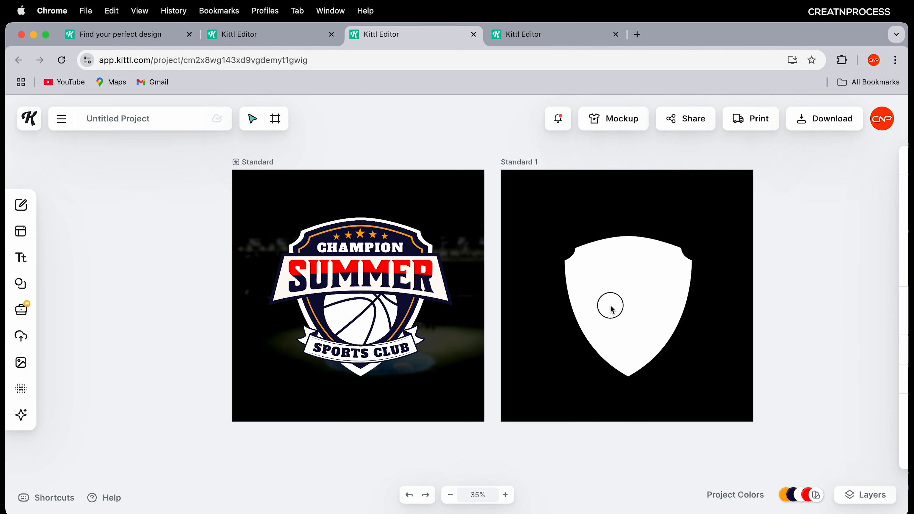
- Enlarge the white shield proportionally to about 735 × 812 px near the middle of the Standard 1 artboard
{"action": "left_click", "coordinate": [612, 309]}
{"action": "left_click_drag", "start_coordinate": [691, 235], "coordinate": [701, 209]}
{"action": "left_click_drag", "start_coordinate": [653, 281], "coordinate": [653, 282]}
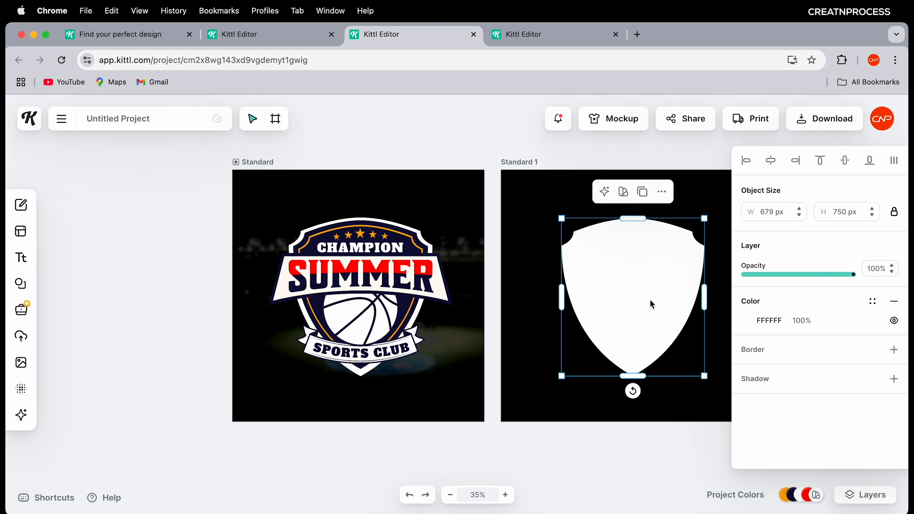
{"action": "left_click_drag", "start_coordinate": [561, 376], "coordinate": [553, 388]}
{"action": "left_click_drag", "start_coordinate": [516, 382], "coordinate": [441, 374]}
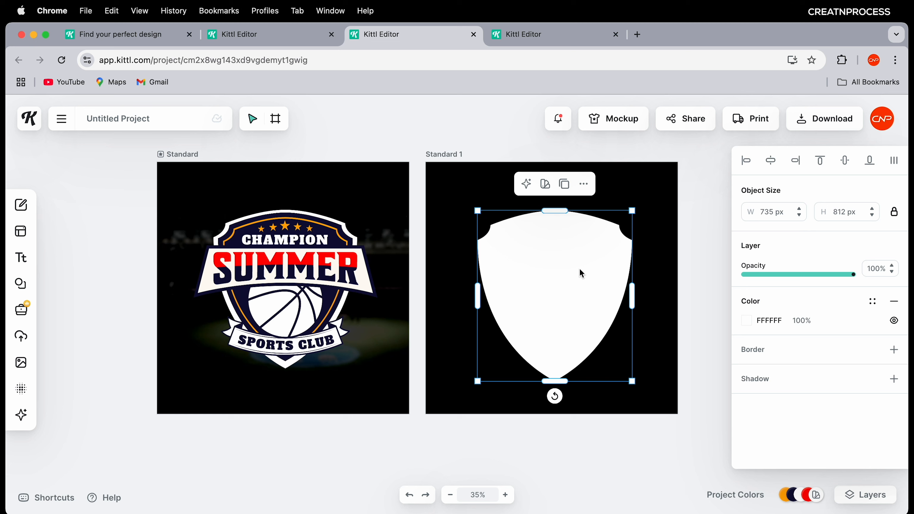
- Paste a copy of the white shield, scale it down to about 704 × 777 px and fill it with black (000000)
{"action": "key", "text": "super+v"}
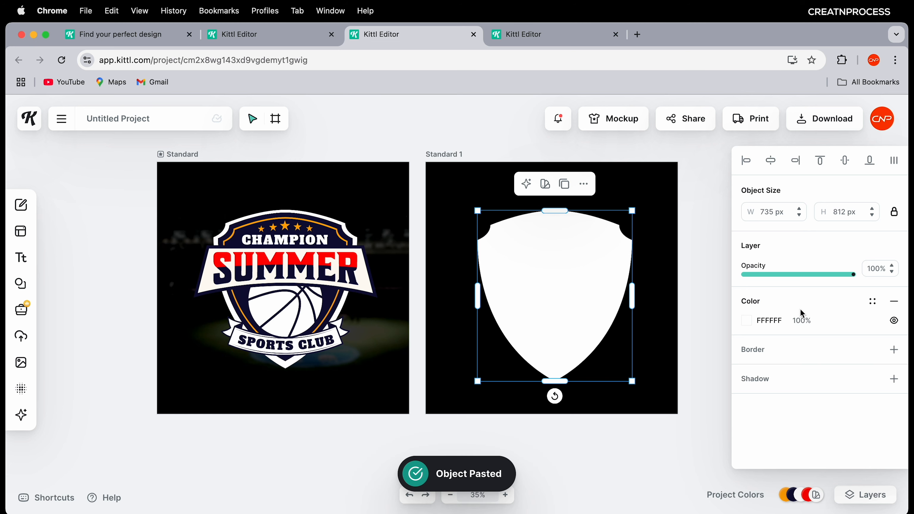
{"action": "left_click_drag", "start_coordinate": [634, 216], "coordinate": [628, 223]}
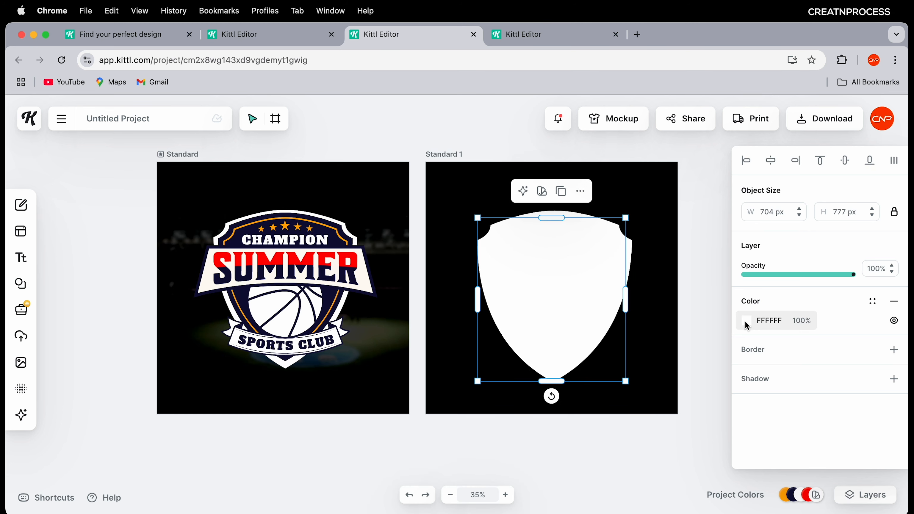
{"action": "left_click", "coordinate": [747, 321]}
{"action": "left_click_drag", "start_coordinate": [702, 380], "coordinate": [735, 403]}
{"action": "left_click", "coordinate": [806, 413]}
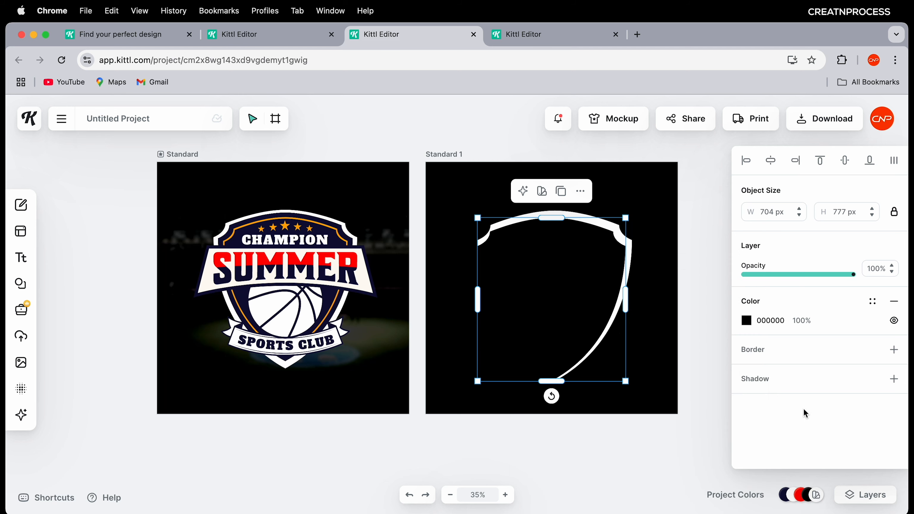
- Select both the white and black shields and align them on their horizontal and vertical centers
{"action": "left_click", "coordinate": [632, 257], "text": "shift"}
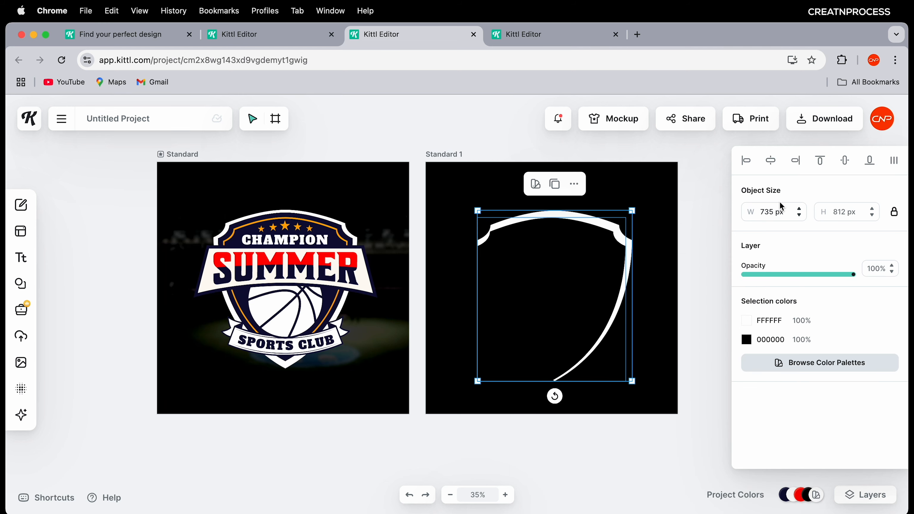
{"action": "left_click", "coordinate": [770, 167]}
{"action": "left_click", "coordinate": [846, 161]}
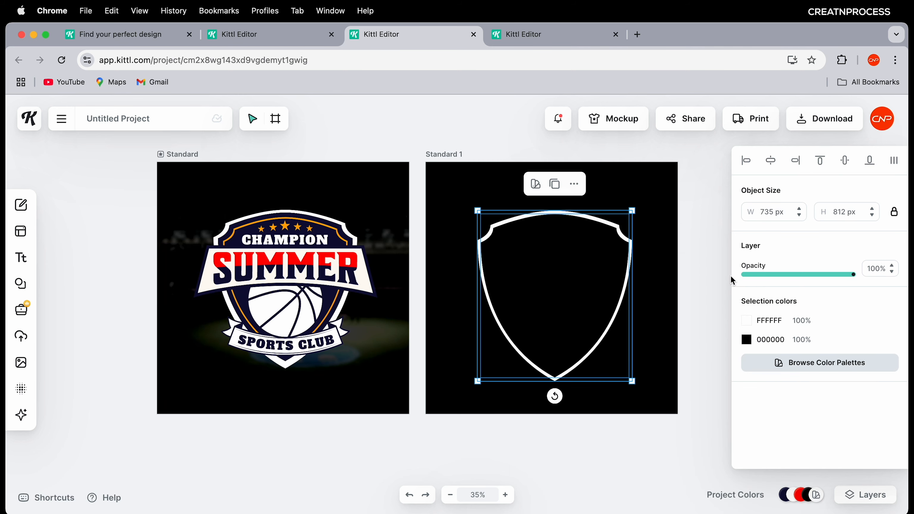
{"action": "key", "text": "Escape"}
- Duplicate the white and black shields together and scale the pair down, making the black copy about 593 × 656 px
{"action": "scroll", "coordinate": [324, 224], "scroll_direction": "up", "scroll_amount": 5}
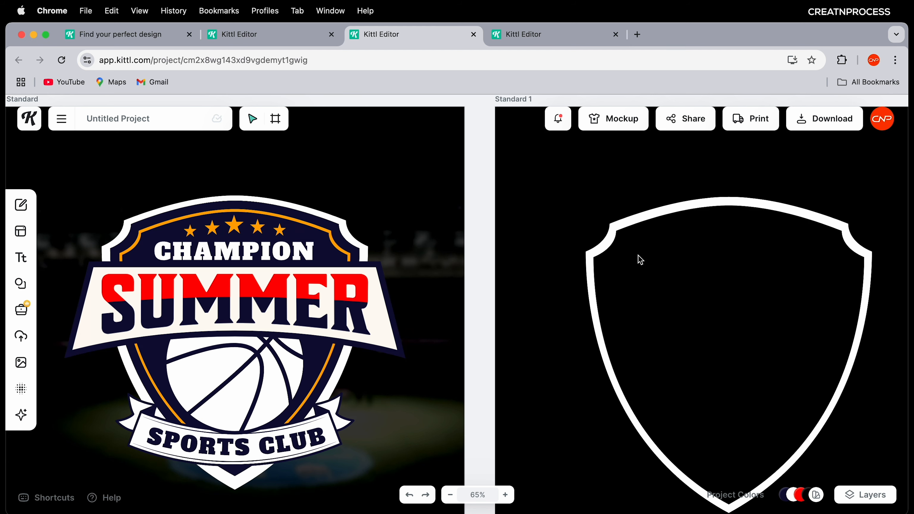
{"action": "left_click", "coordinate": [714, 272]}
{"action": "scroll", "coordinate": [600, 281], "scroll_direction": "right", "scroll_amount": 4}
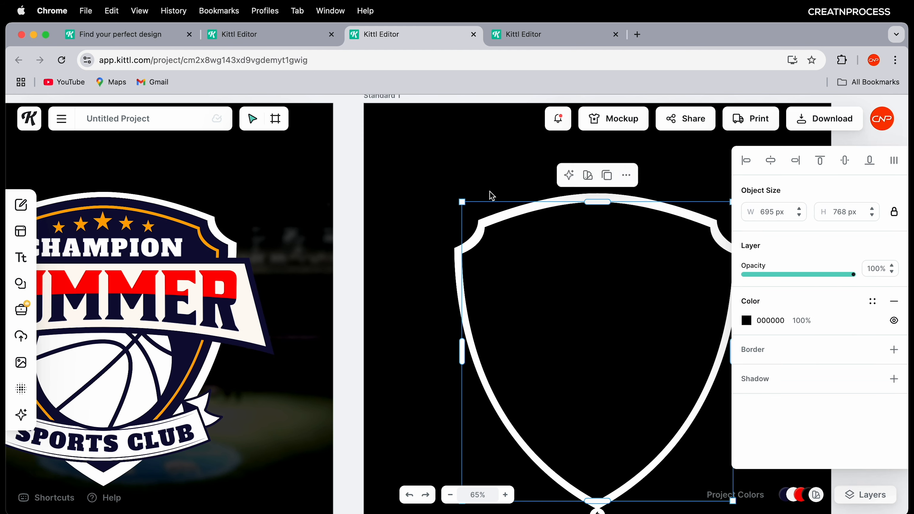
{"action": "left_click_drag", "start_coordinate": [492, 195], "coordinate": [532, 221]}
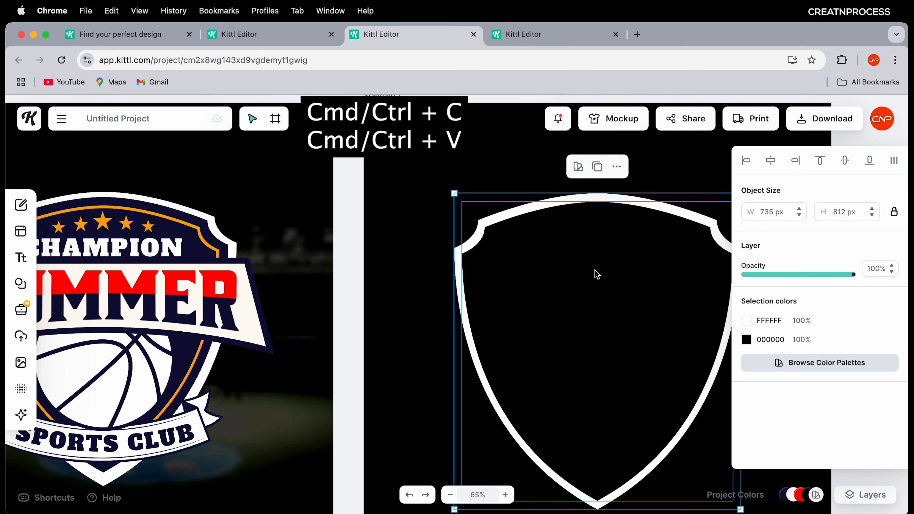
{"action": "key", "text": "super+v"}
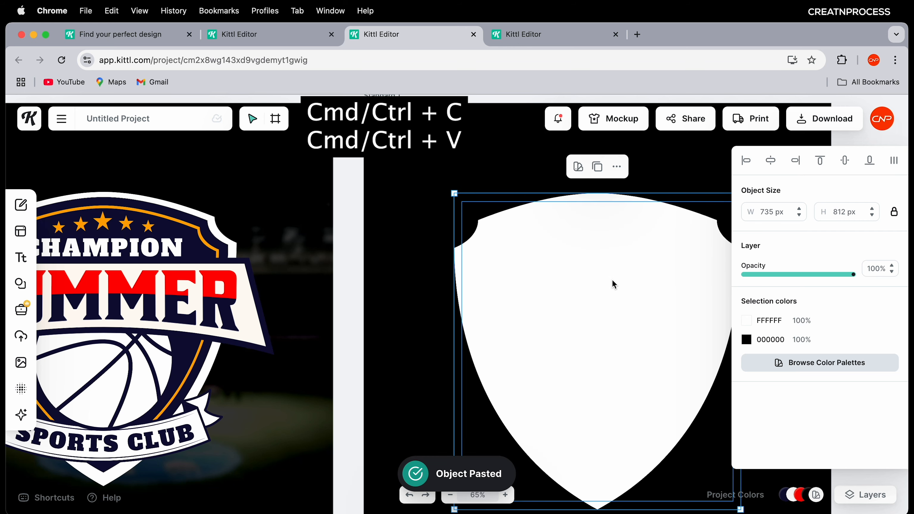
{"action": "scroll", "coordinate": [614, 285], "scroll_direction": "down", "scroll_amount": 3}
{"action": "left_click_drag", "start_coordinate": [697, 225], "coordinate": [610, 336]}
- Stack the smaller black shield above the smaller white one and move it onto the white shape to form a second outline
{"action": "scroll", "coordinate": [666, 286], "scroll_direction": "up", "scroll_amount": 4}
{"action": "left_click", "coordinate": [675, 329]}
{"action": "left_click", "coordinate": [661, 268]}
{"action": "right_click", "coordinate": [660, 274]}
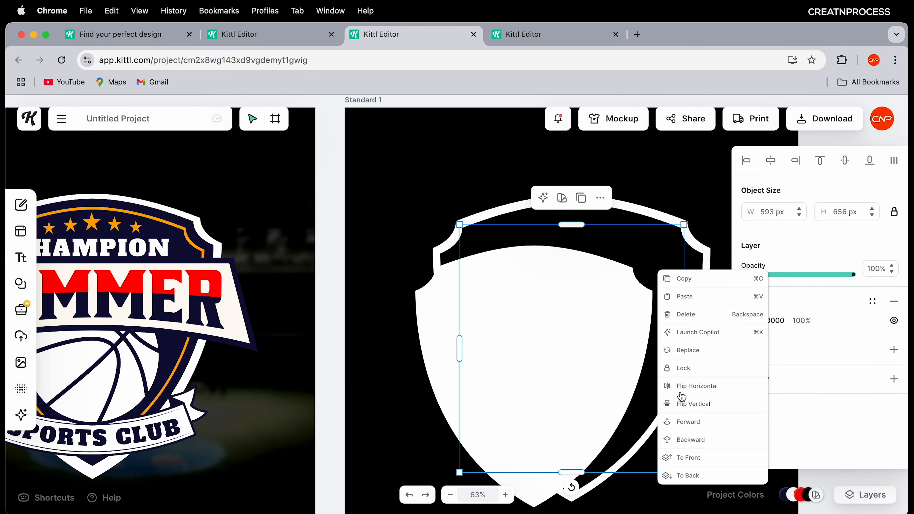
{"action": "left_click", "coordinate": [688, 439]}
{"action": "left_click_drag", "start_coordinate": [594, 311], "coordinate": [556, 335]}
- Select the smaller white and black shields together and move them to the center of the large shield outline
{"action": "left_click", "coordinate": [404, 304]}
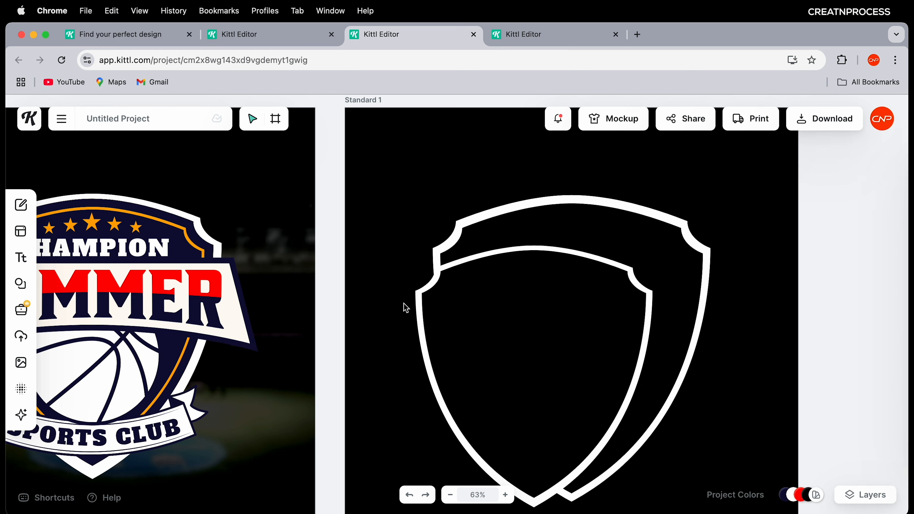
{"action": "left_click_drag", "start_coordinate": [403, 303], "coordinate": [428, 325]}
{"action": "left_click_drag", "start_coordinate": [569, 323], "coordinate": [603, 291]}
- Enlarge the inner black shield to about 605 × 669 px to thin the inner outline, and center it horizontally on the artboard
{"action": "left_click", "coordinate": [610, 262]}
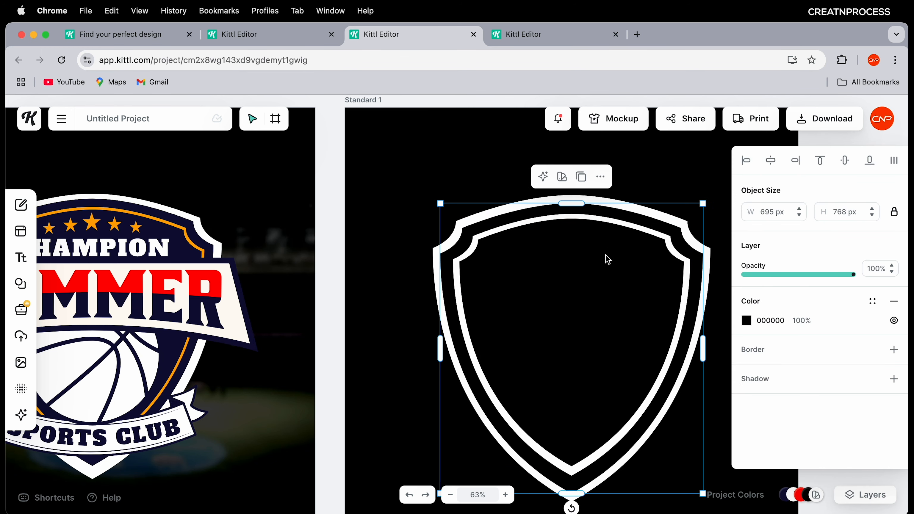
{"action": "left_click_drag", "start_coordinate": [685, 468], "coordinate": [689, 472]}
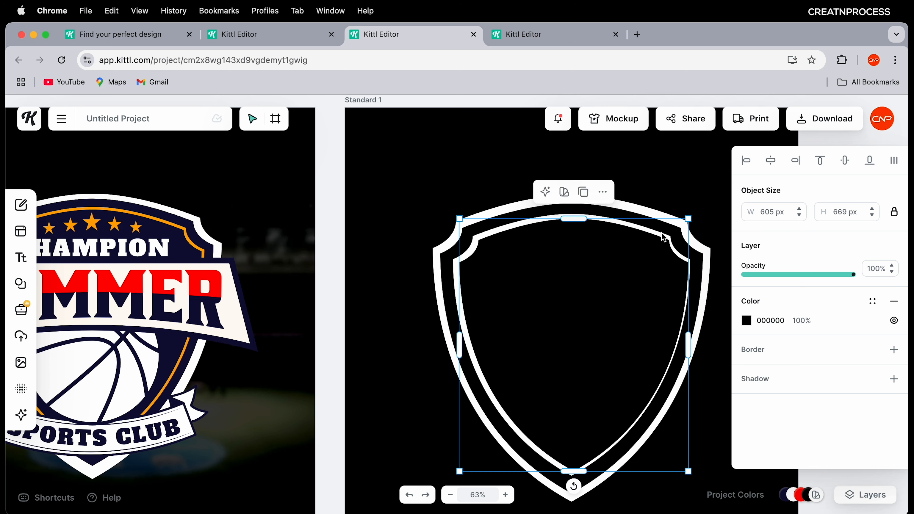
{"action": "left_click", "coordinate": [771, 160]}
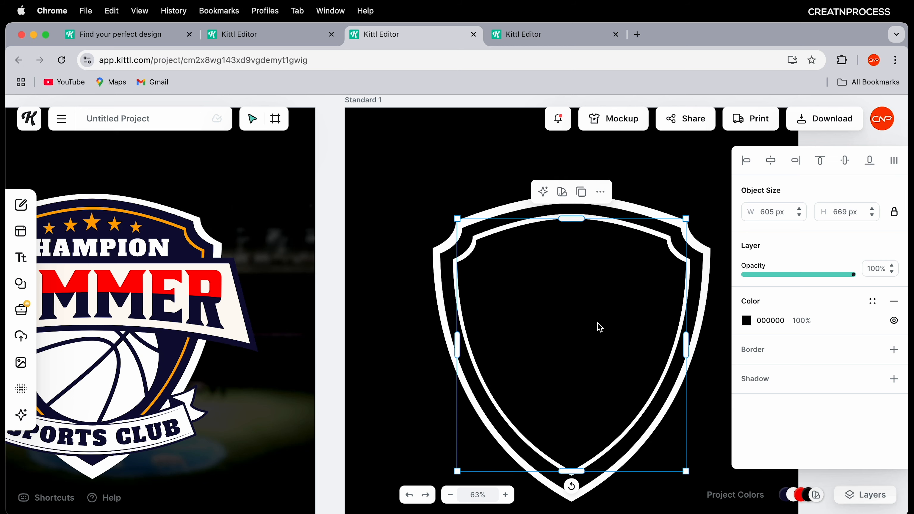
- Nudge the inner black shield up slightly and enlarge it to about 616 × 681 px to thin the inner outline
{"action": "key", "text": "Up"}
{"action": "key", "text": "Up"}
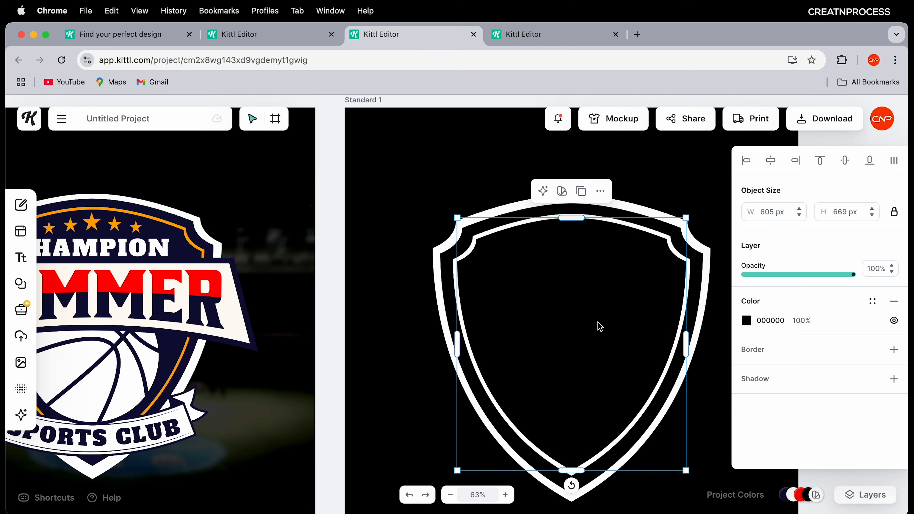
{"action": "left_click", "coordinate": [690, 183]}
{"action": "scroll", "coordinate": [660, 266], "scroll_direction": "down", "scroll_amount": 5}
{"action": "left_click_drag", "start_coordinate": [522, 381], "coordinate": [542, 397]}
{"action": "scroll", "coordinate": [656, 288], "scroll_direction": "up", "scroll_amount": 5}
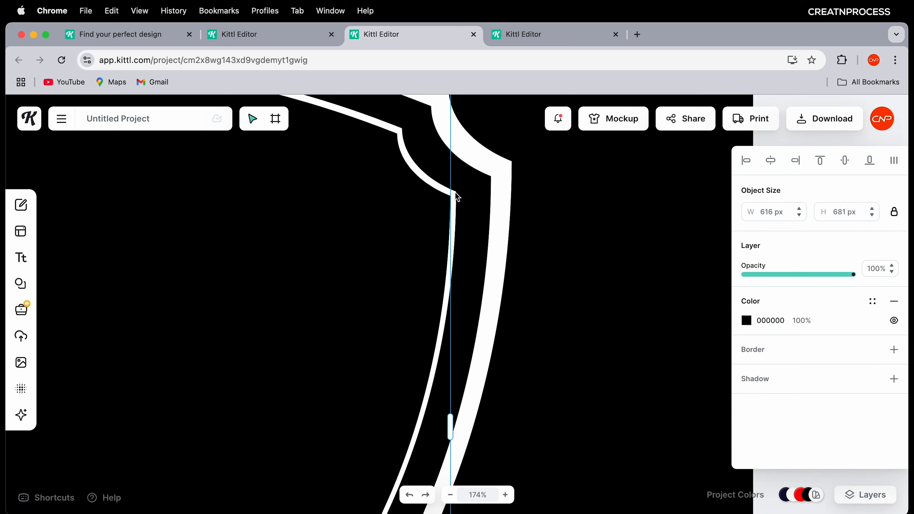
- Recolor the smaller white shield orange (FFA601) to make the inner outline orange
{"action": "left_click", "coordinate": [456, 194]}
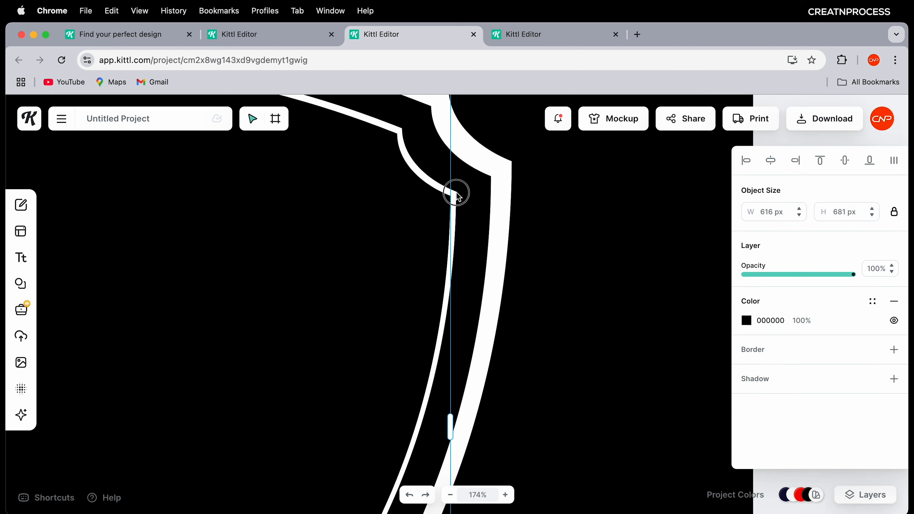
{"action": "left_click", "coordinate": [746, 320]}
{"action": "left_click", "coordinate": [599, 502]}
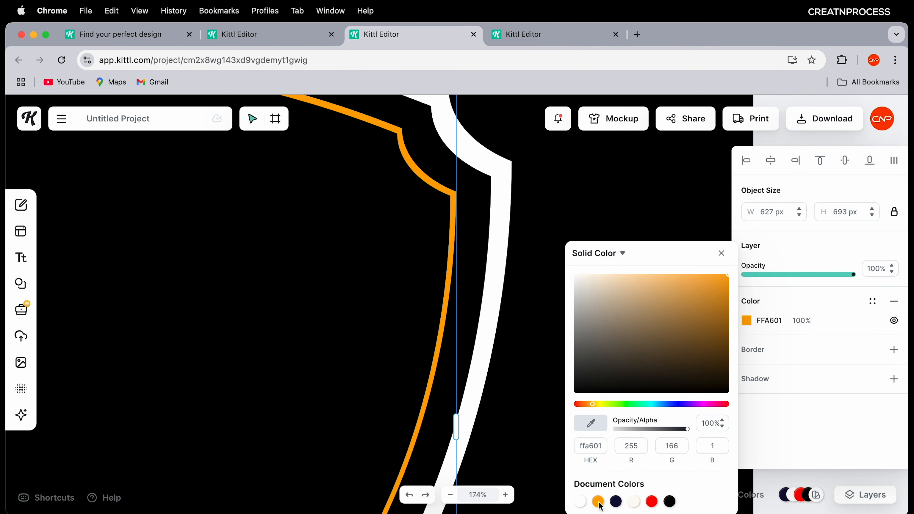
{"action": "left_click", "coordinate": [673, 202]}
{"action": "scroll", "coordinate": [480, 279], "scroll_direction": "down", "scroll_amount": 3}
{"action": "scroll", "coordinate": [481, 279], "scroll_direction": "down", "scroll_amount": 10}
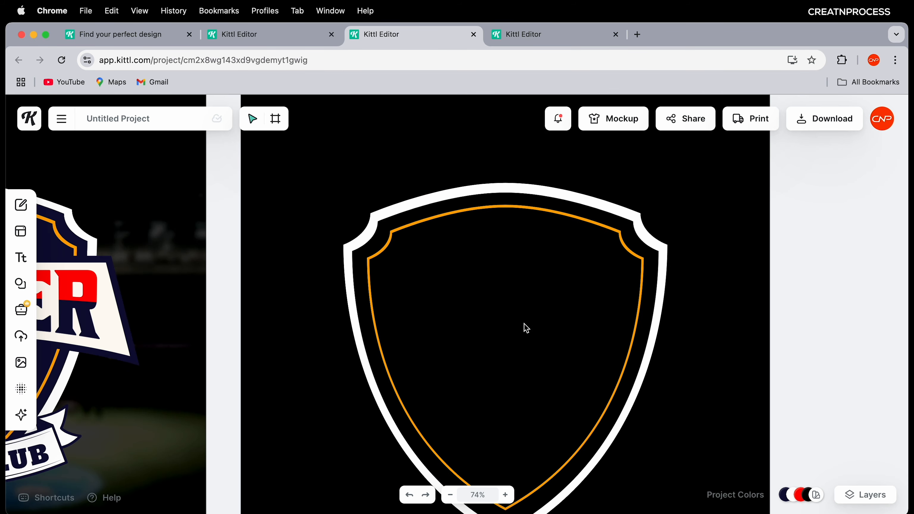
{"action": "scroll", "coordinate": [336, 341], "scroll_direction": "down", "scroll_amount": 4}
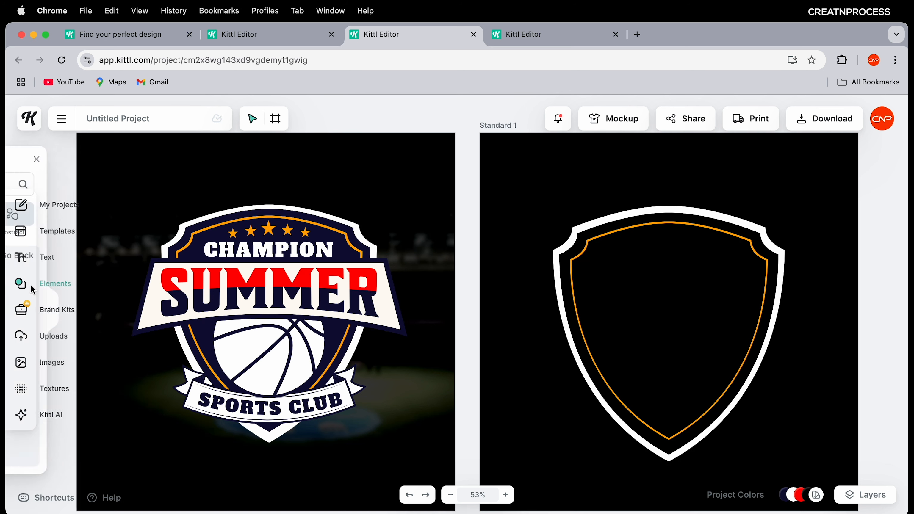
- Add the basic shape with slanted sides and an arched lower edge, and move it onto the shield
{"action": "left_click", "coordinate": [21, 284]}
{"action": "scroll", "coordinate": [129, 334], "scroll_direction": "down", "scroll_amount": 10}
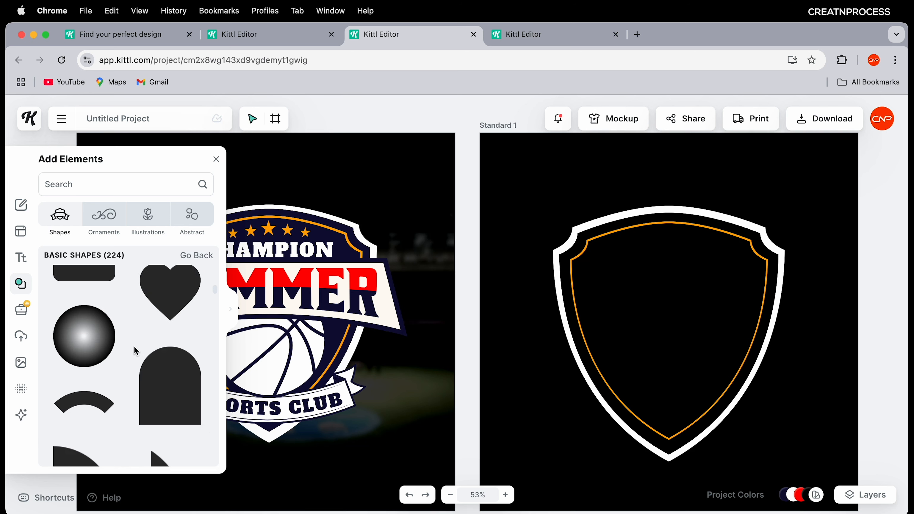
{"action": "scroll", "coordinate": [139, 354], "scroll_direction": "down", "scroll_amount": 5}
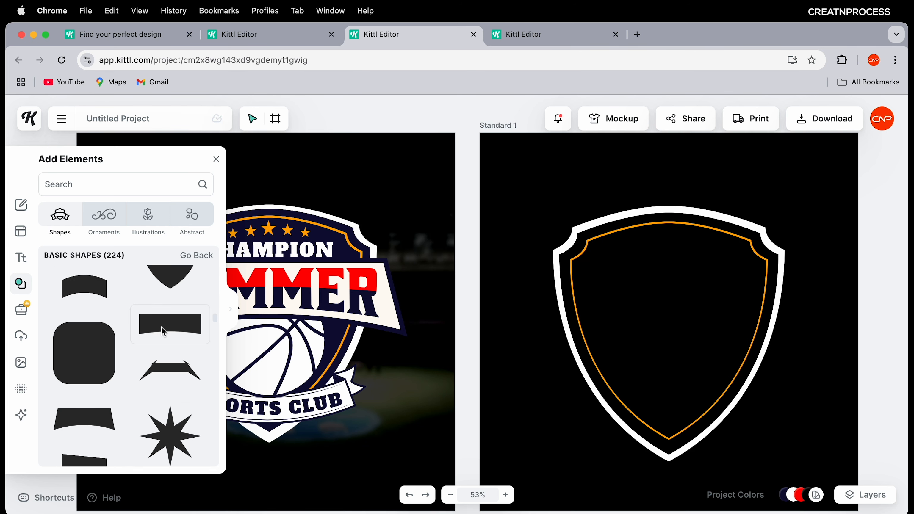
{"action": "scroll", "coordinate": [162, 329], "scroll_direction": "down", "scroll_amount": 5}
{"action": "scroll", "coordinate": [113, 329], "scroll_direction": "up", "scroll_amount": 2}
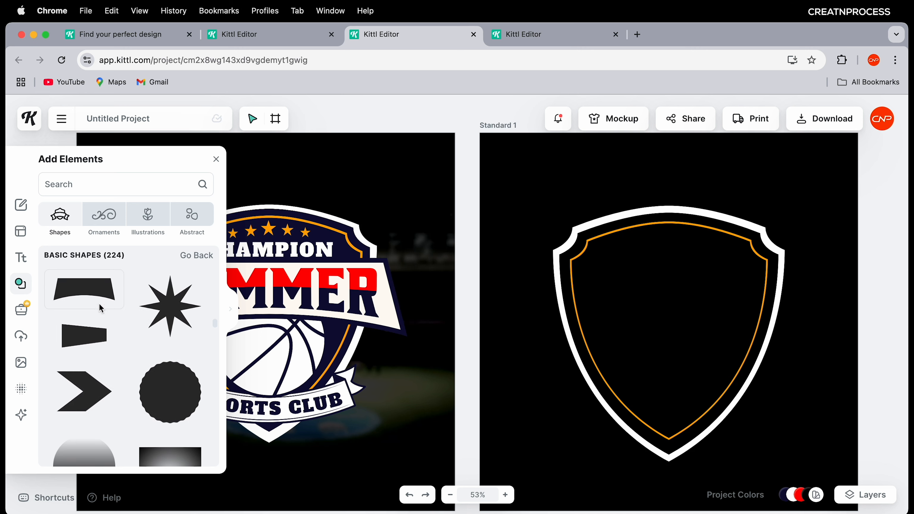
{"action": "left_click", "coordinate": [97, 295]}
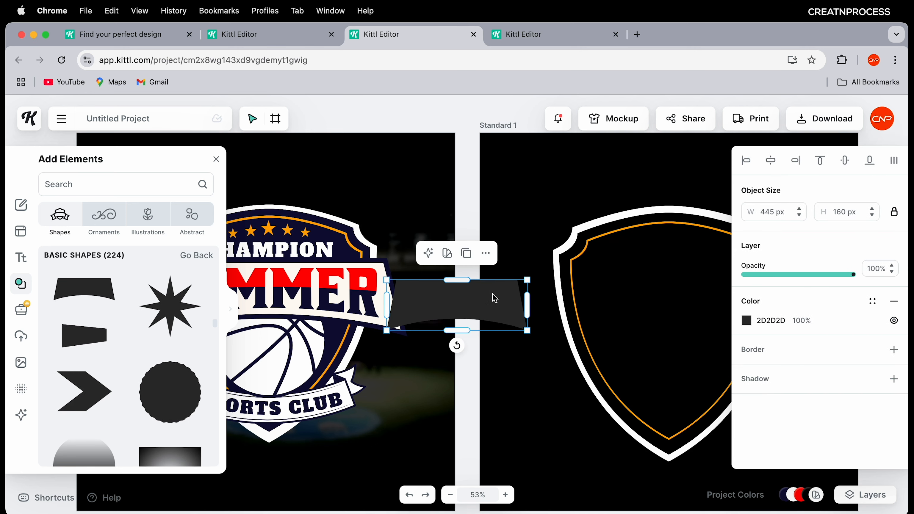
{"action": "left_click_drag", "start_coordinate": [491, 296], "coordinate": [669, 294]}
- Recolor the slanted banner shape white (FFFFFF)
{"action": "left_click", "coordinate": [746, 320]}
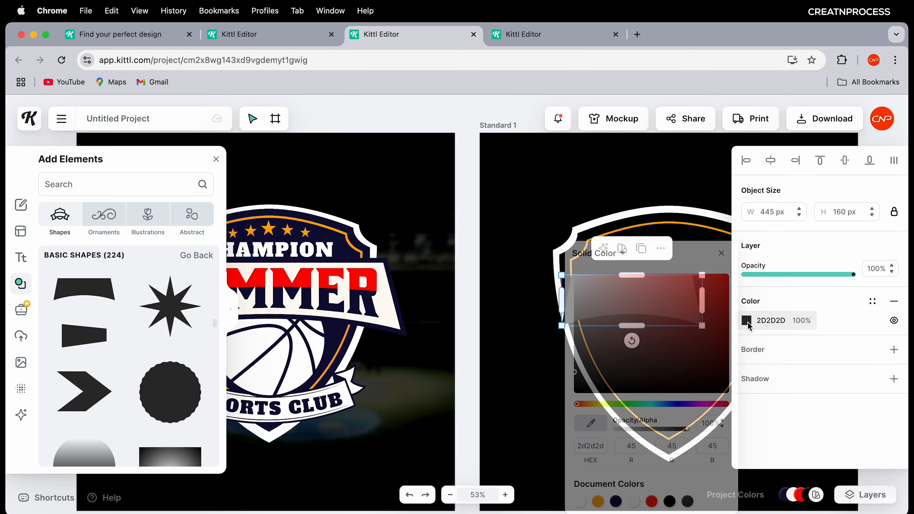
{"action": "left_click", "coordinate": [632, 503]}
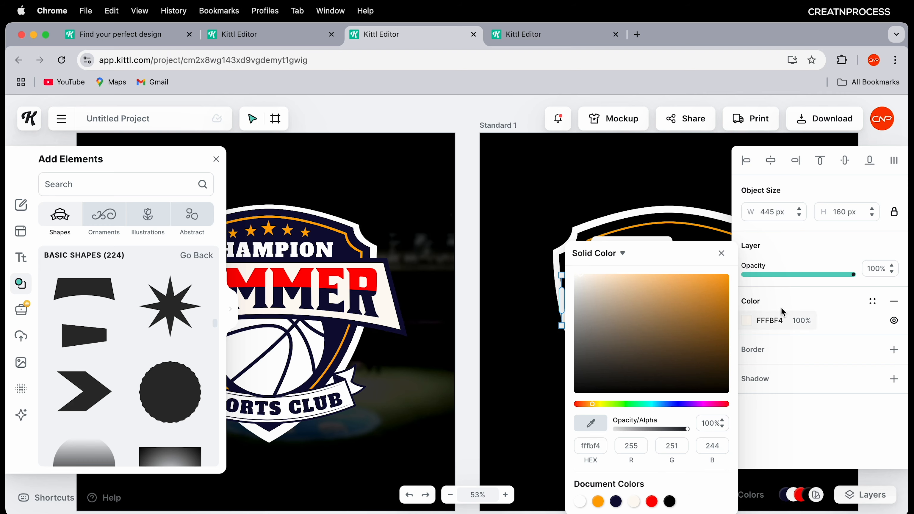
{"action": "left_click", "coordinate": [789, 300]}
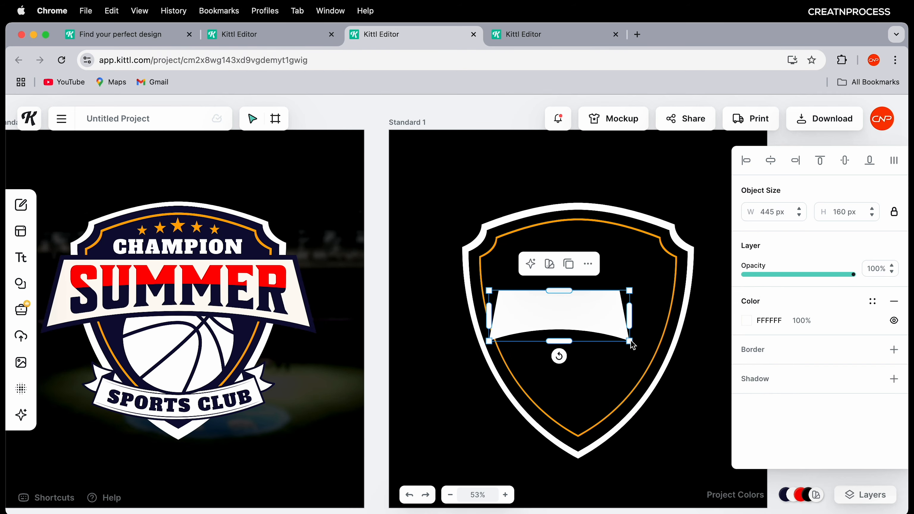
- Enlarge the white banner to about 884 px wide, center it across the shield, and flatten its height to about 217 px
{"action": "left_click_drag", "start_coordinate": [632, 344], "coordinate": [704, 390]}
{"action": "left_click_drag", "start_coordinate": [629, 332], "coordinate": [584, 320]}
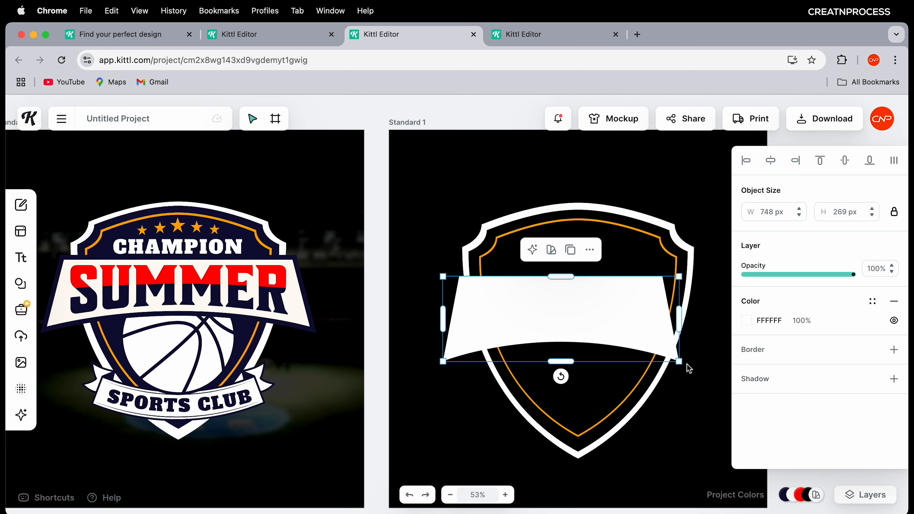
{"action": "left_click_drag", "start_coordinate": [681, 366], "coordinate": [719, 386]}
{"action": "left_click_drag", "start_coordinate": [650, 351], "coordinate": [624, 335]}
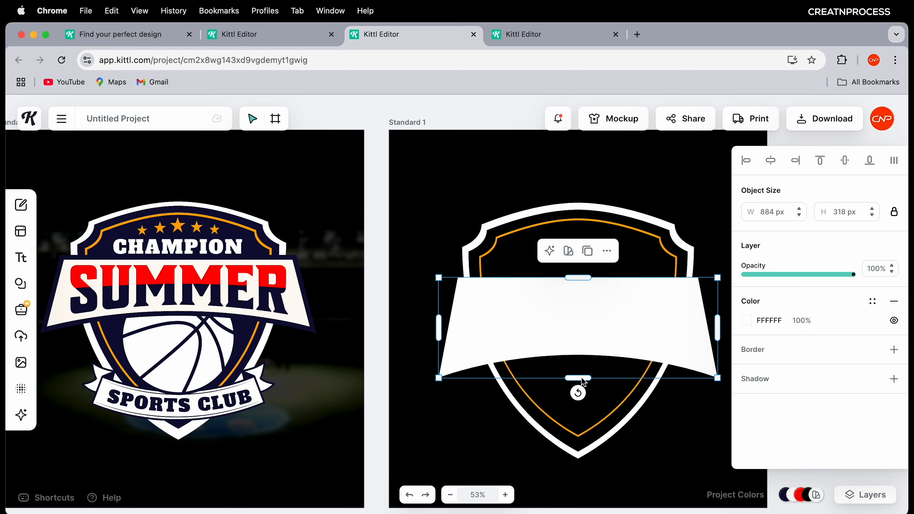
{"action": "left_click_drag", "start_coordinate": [583, 381], "coordinate": [586, 350]}
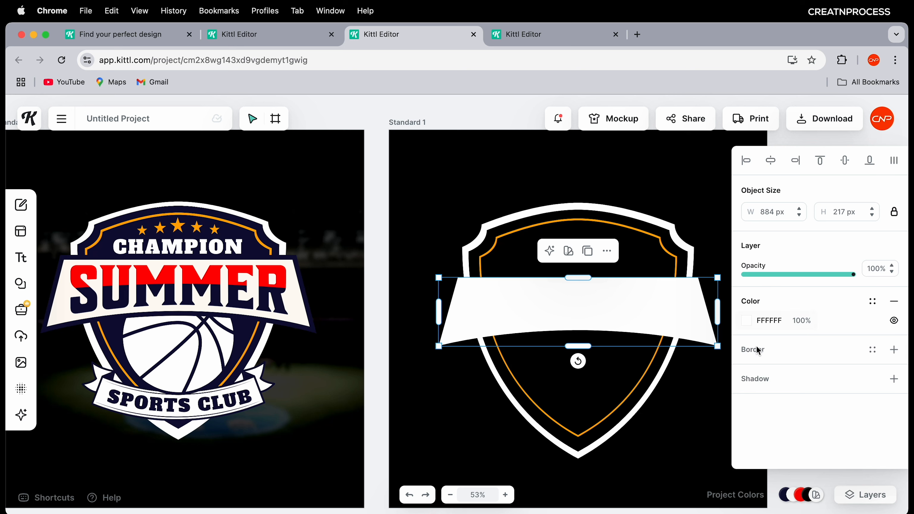
- Add a black border with a weight of about 11.60 to the white banner
{"action": "left_click", "coordinate": [894, 350]}
{"action": "left_click_drag", "start_coordinate": [748, 398], "coordinate": [757, 397]}
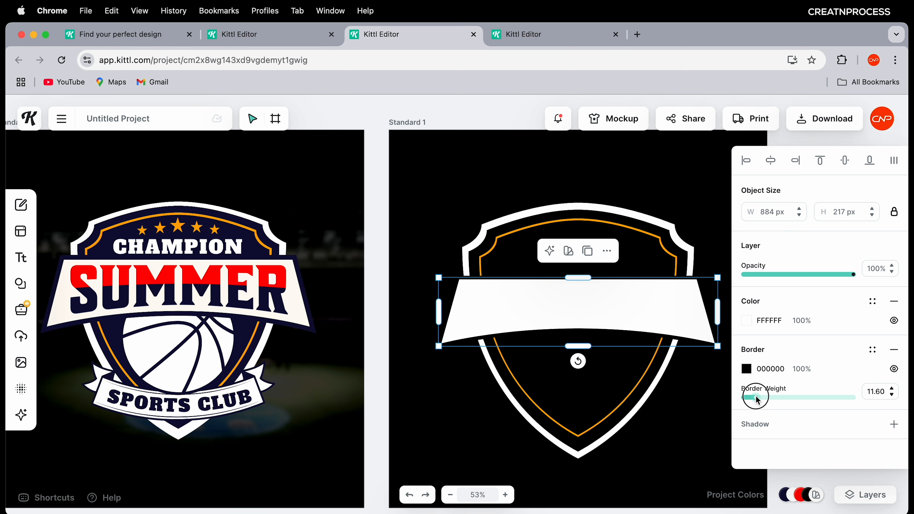
{"action": "left_click", "coordinate": [700, 415]}
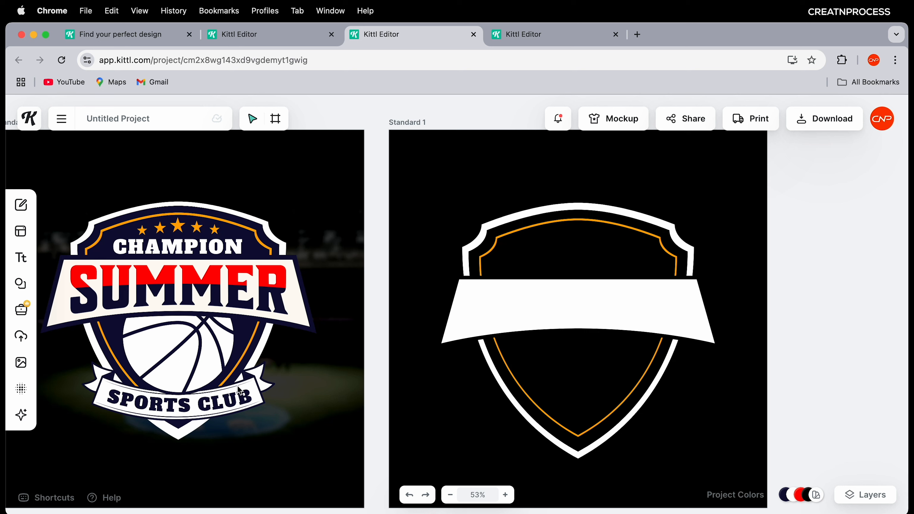
- Add an arched ribbon with forked tails from the Banners collection and place it over the lower part of the shield
{"action": "left_click", "coordinate": [21, 284]}
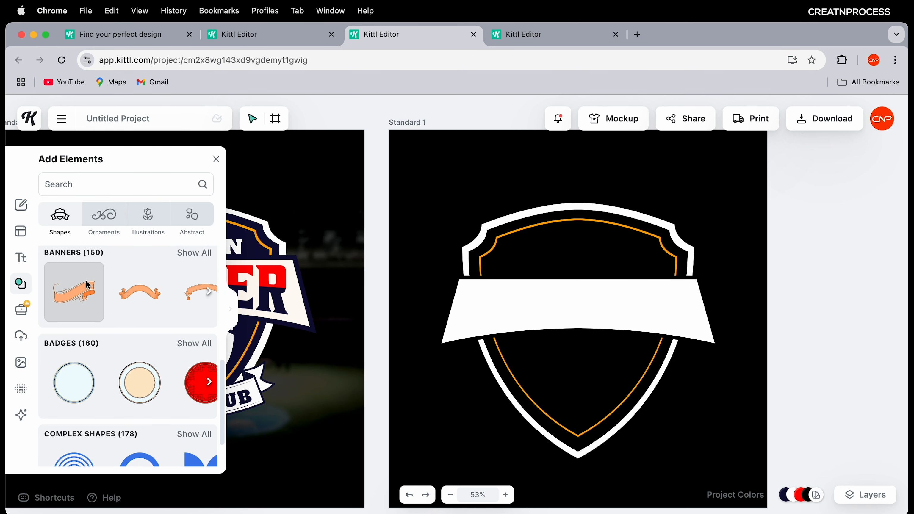
{"action": "left_click", "coordinate": [193, 253]}
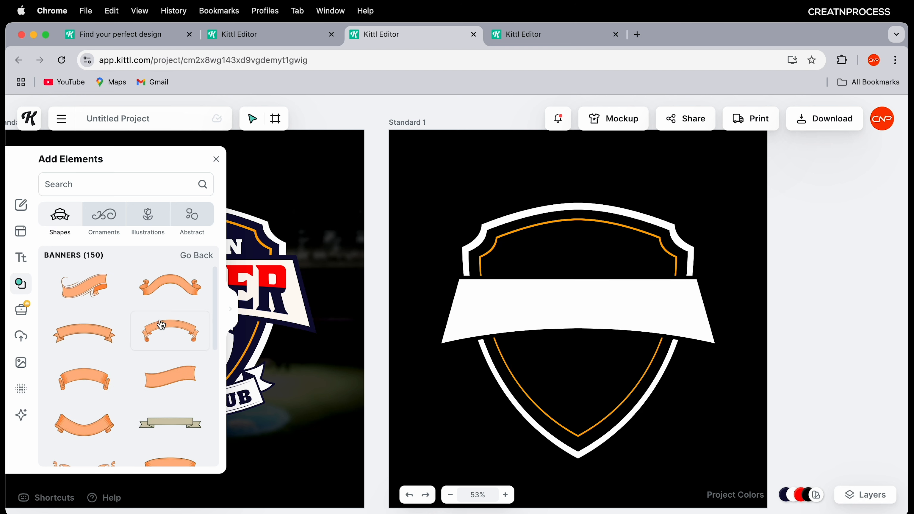
{"action": "scroll", "coordinate": [119, 375], "scroll_direction": "down", "scroll_amount": 2}
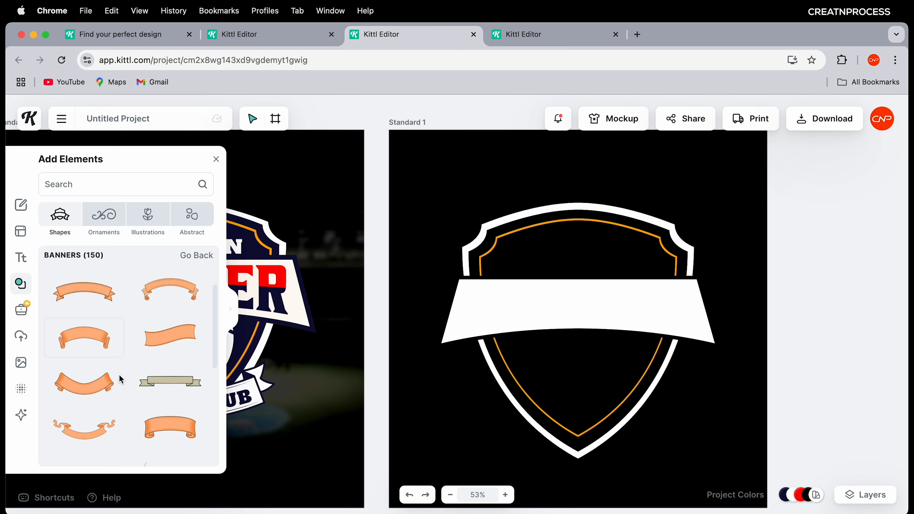
{"action": "scroll", "coordinate": [119, 376], "scroll_direction": "up", "scroll_amount": 2}
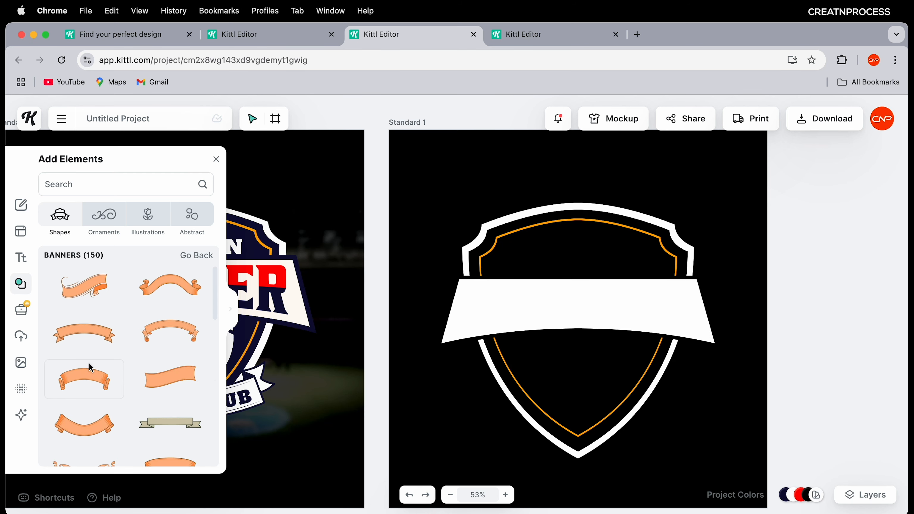
{"action": "left_click", "coordinate": [89, 363]}
{"action": "left_click_drag", "start_coordinate": [457, 306], "coordinate": [584, 391]}
- Flip the ribbon vertically and center it horizontally on the lower part of the shield
{"action": "right_click", "coordinate": [592, 390]}
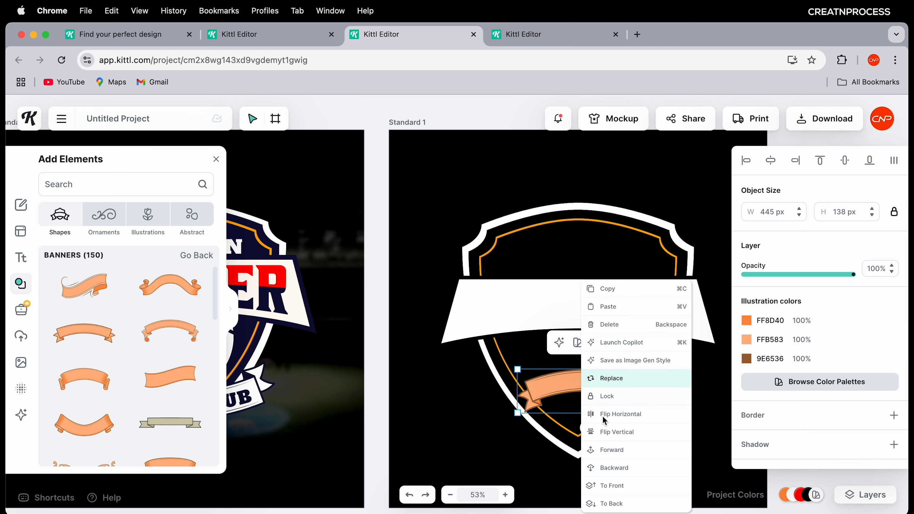
{"action": "left_click", "coordinate": [616, 437]}
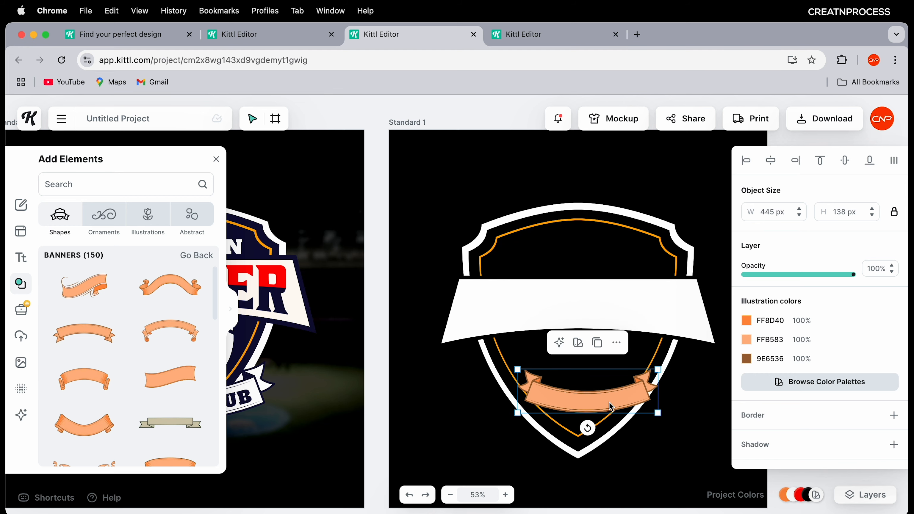
{"action": "left_click_drag", "start_coordinate": [610, 402], "coordinate": [600, 400]}
{"action": "scroll", "coordinate": [598, 400], "scroll_direction": "down", "scroll_amount": 3}
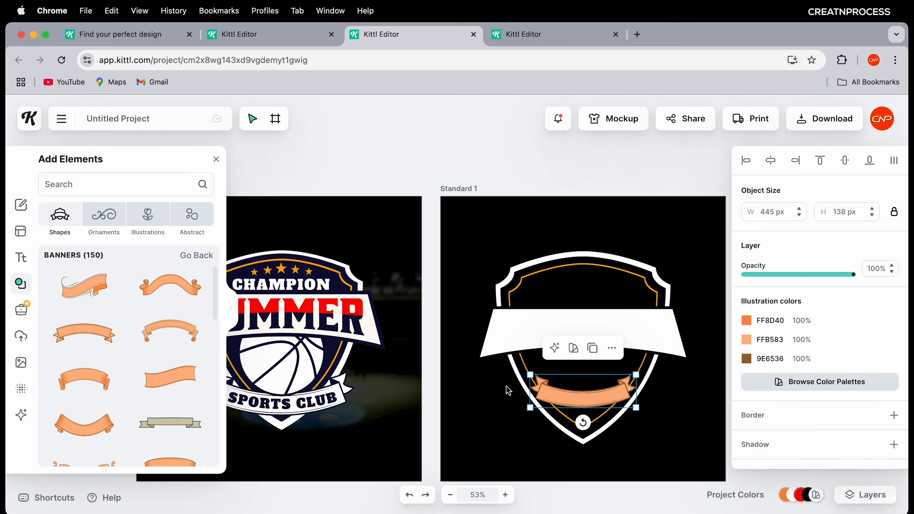
{"action": "left_click", "coordinate": [217, 160]}
{"action": "scroll", "coordinate": [525, 371], "scroll_direction": "up", "scroll_amount": 2}
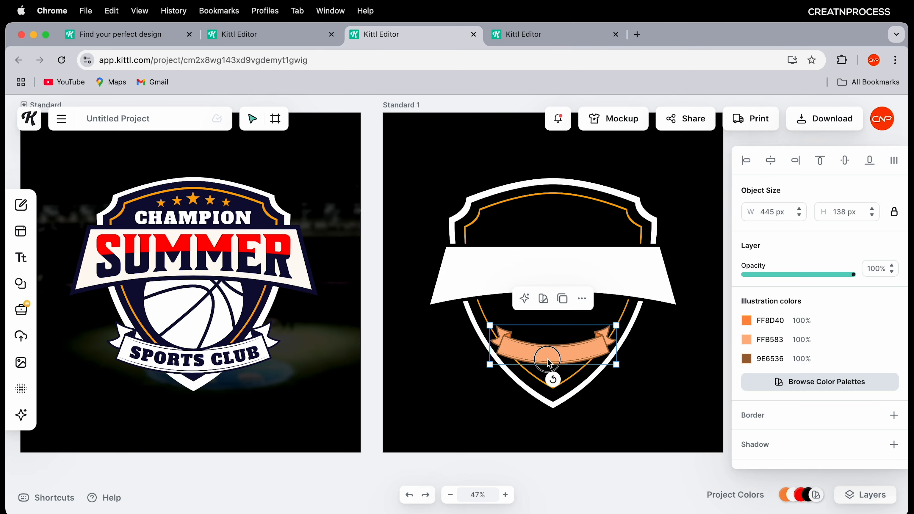
- Enlarge the ribbon to about 648 × 201 px and center it just above the shield's lower tip
{"action": "left_click_drag", "start_coordinate": [616, 364], "coordinate": [640, 392]}
{"action": "left_click_drag", "start_coordinate": [625, 376], "coordinate": [579, 366]}
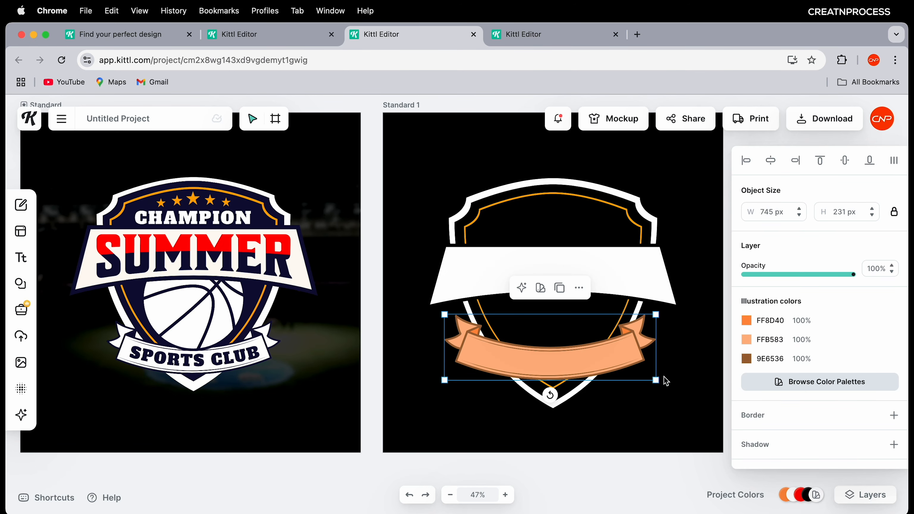
{"action": "left_click_drag", "start_coordinate": [660, 381], "coordinate": [642, 371]}
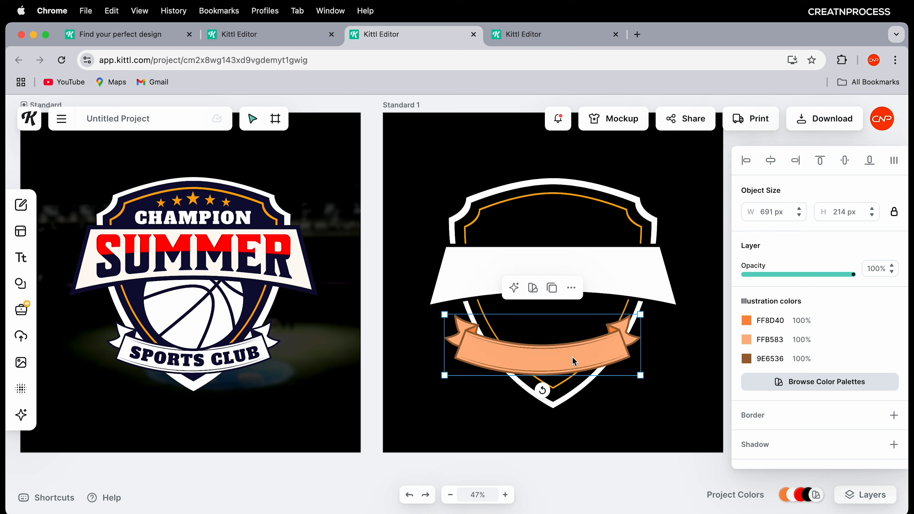
{"action": "left_click_drag", "start_coordinate": [574, 364], "coordinate": [582, 374]}
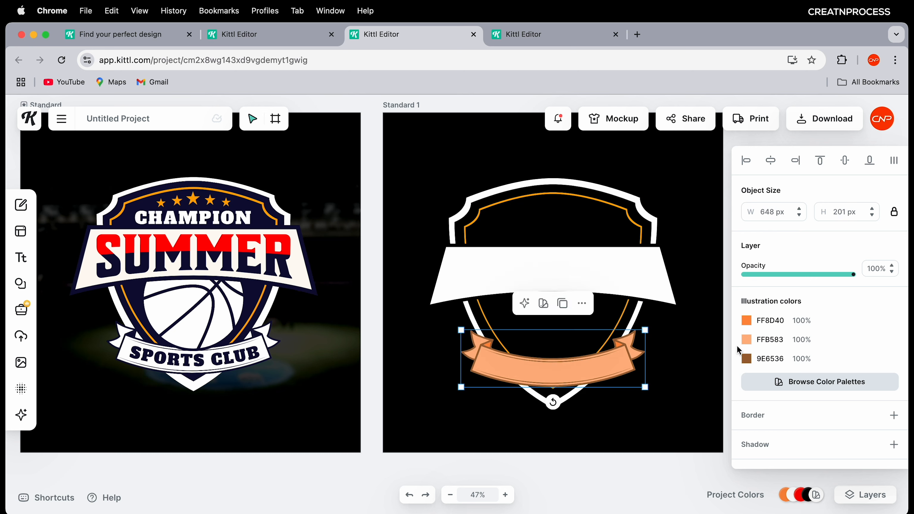
- Recolor the ribbon's light orange fill white (FFFFFF), and its brown outlines and dark orange folds black (000000)
{"action": "left_click", "coordinate": [747, 339]}
{"action": "left_click", "coordinate": [579, 501]}
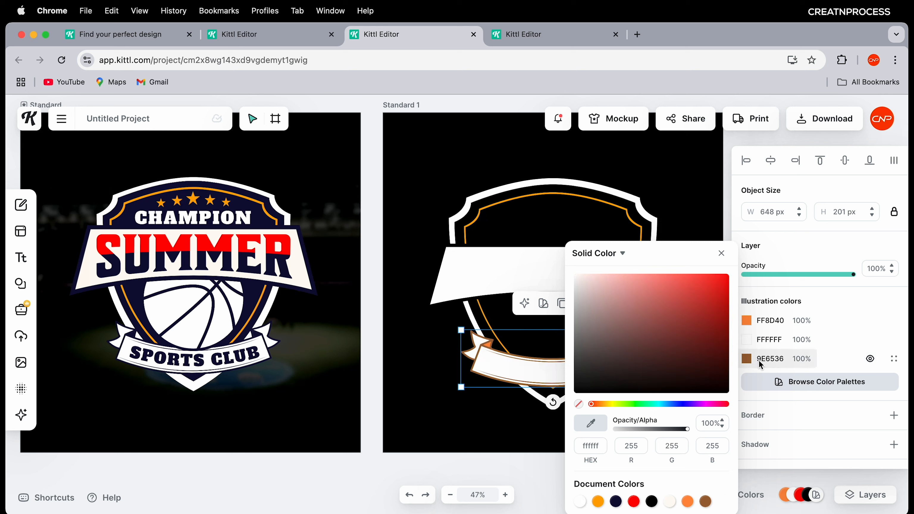
{"action": "left_click", "coordinate": [749, 361]}
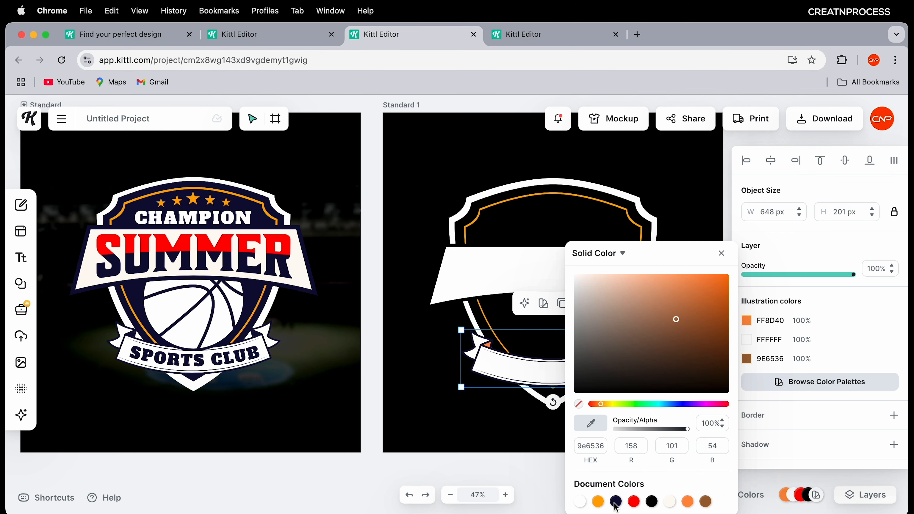
{"action": "left_click", "coordinate": [616, 501]}
{"action": "left_click", "coordinate": [652, 501]}
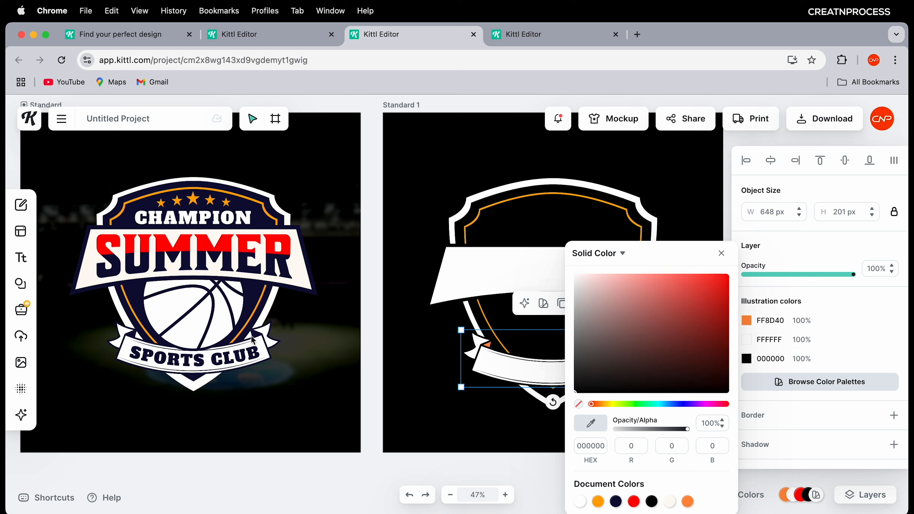
{"action": "left_click", "coordinate": [747, 320]}
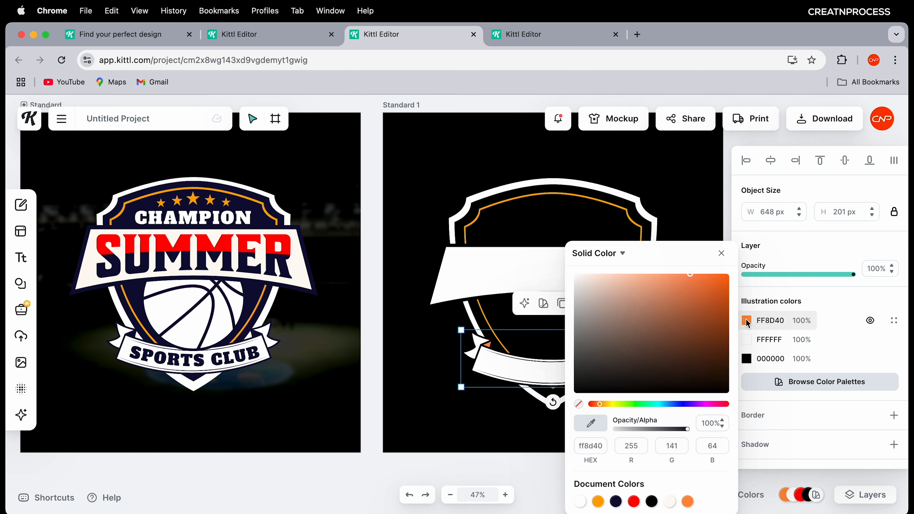
{"action": "left_click", "coordinate": [652, 501]}
{"action": "left_click", "coordinate": [499, 438]}
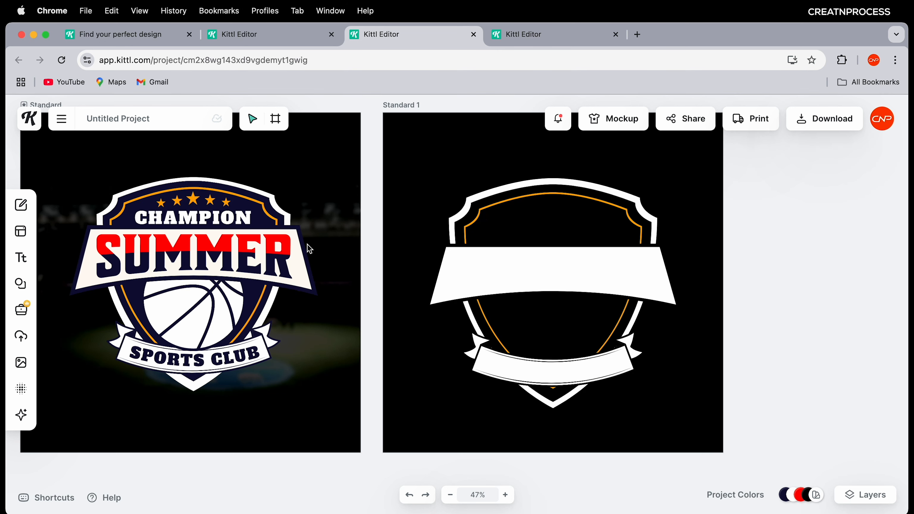
- Add a headline text on the white banner of the second artboard and change its wording to SUMMER
{"action": "key", "text": "t"}
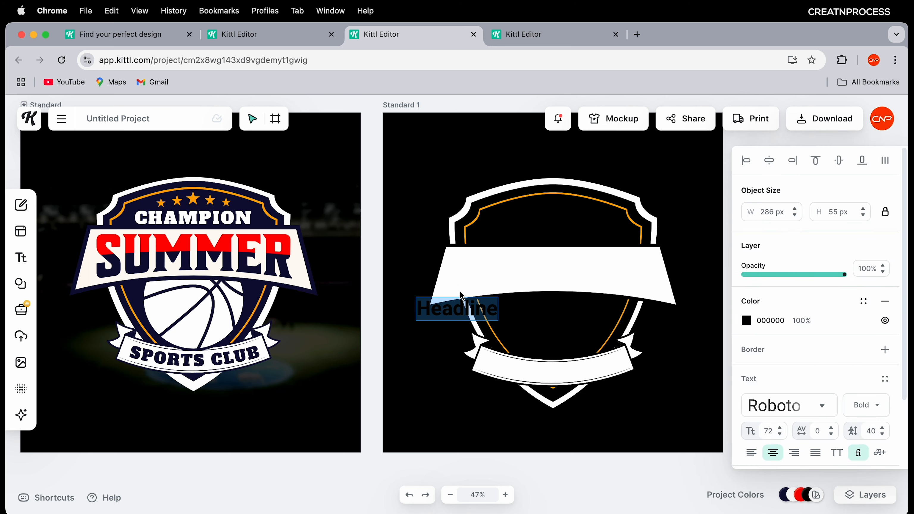
{"action": "key", "text": "Escape"}
{"action": "left_click_drag", "start_coordinate": [450, 310], "coordinate": [532, 275]}
{"action": "double_click", "coordinate": [532, 273]}
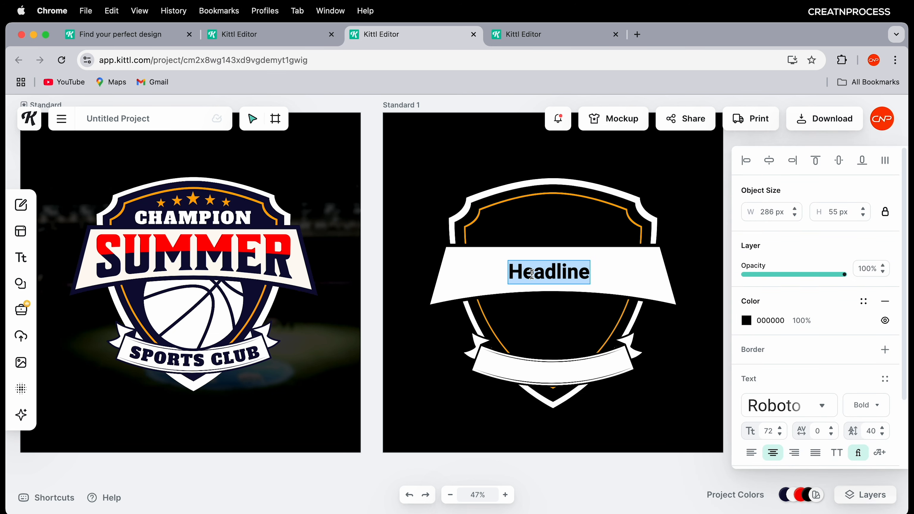
{"action": "type", "text": "SUMMER"}
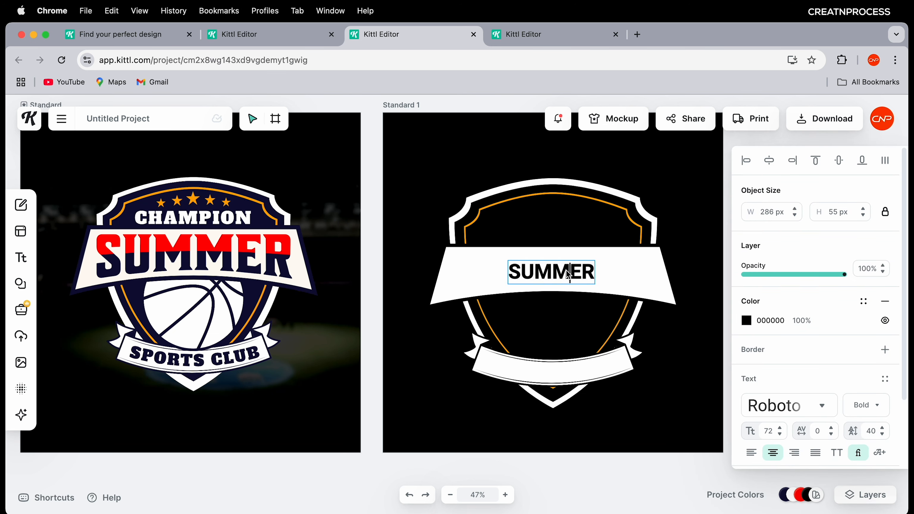
{"action": "left_click", "coordinate": [625, 285]}
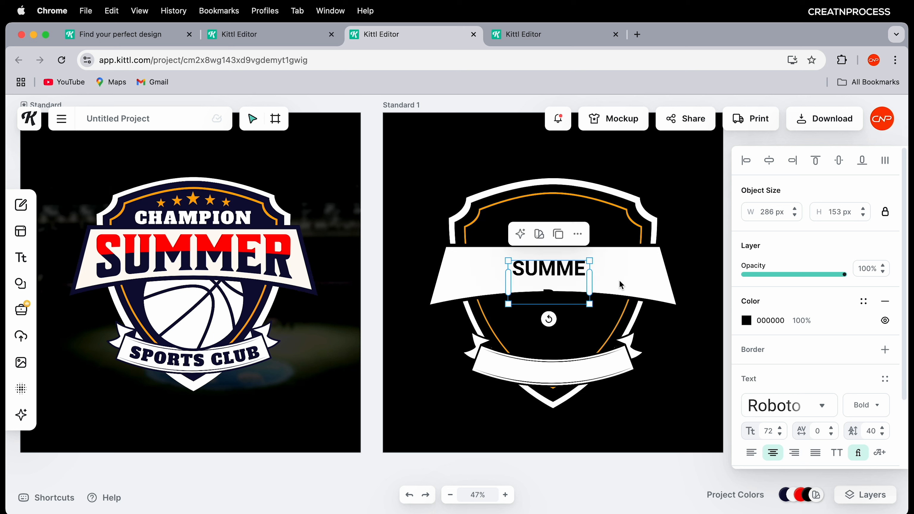
- Widen the SUMMER text box so the word fits on one line, enlarge it to font size 141 and place it on the banner
{"action": "left_click_drag", "start_coordinate": [590, 281], "coordinate": [623, 281]}
{"action": "left_click_drag", "start_coordinate": [576, 270], "coordinate": [500, 270]}
{"action": "left_click_drag", "start_coordinate": [547, 277], "coordinate": [658, 290]}
{"action": "left_click_drag", "start_coordinate": [584, 284], "coordinate": [590, 276]}
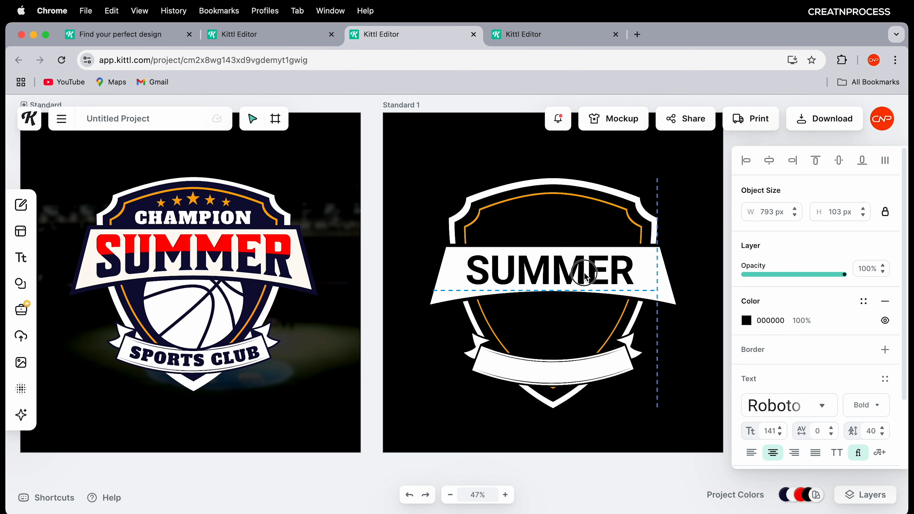
- Check the typeface of SUMMER in the reference badge and apply Old Butchery to the new SUMMER text
{"action": "left_click", "coordinate": [186, 259]}
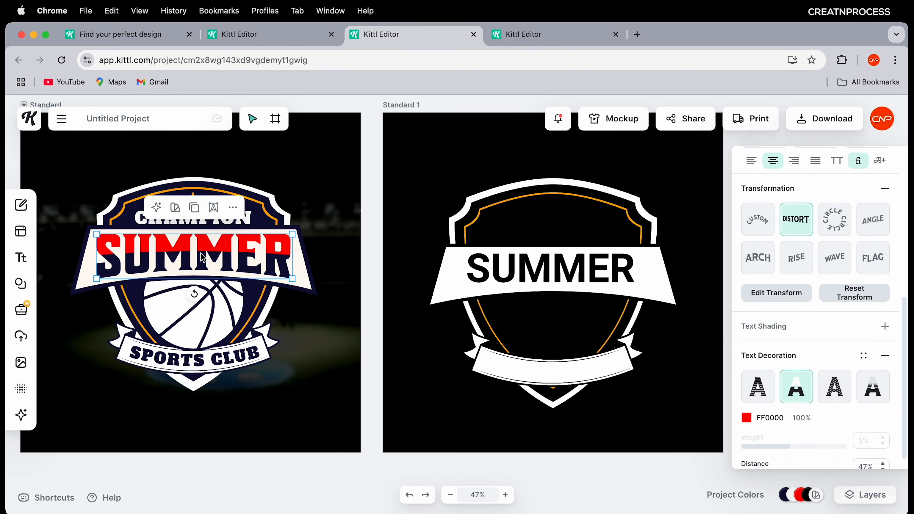
{"action": "scroll", "coordinate": [801, 327], "scroll_direction": "up", "scroll_amount": 6}
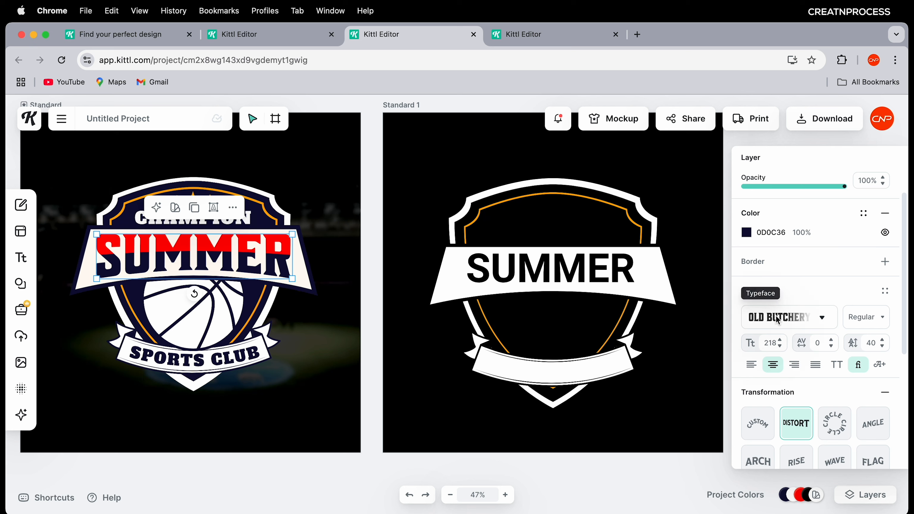
{"action": "left_click", "coordinate": [619, 272]}
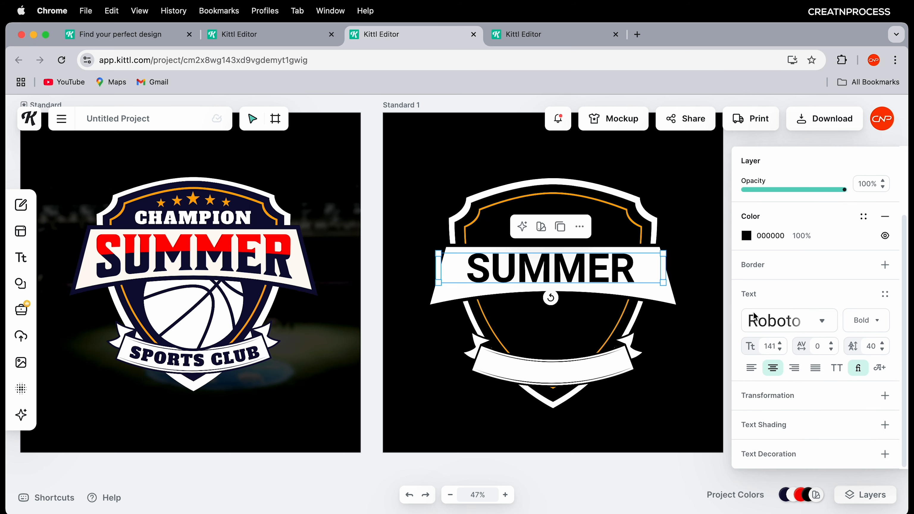
{"action": "left_click", "coordinate": [806, 328]}
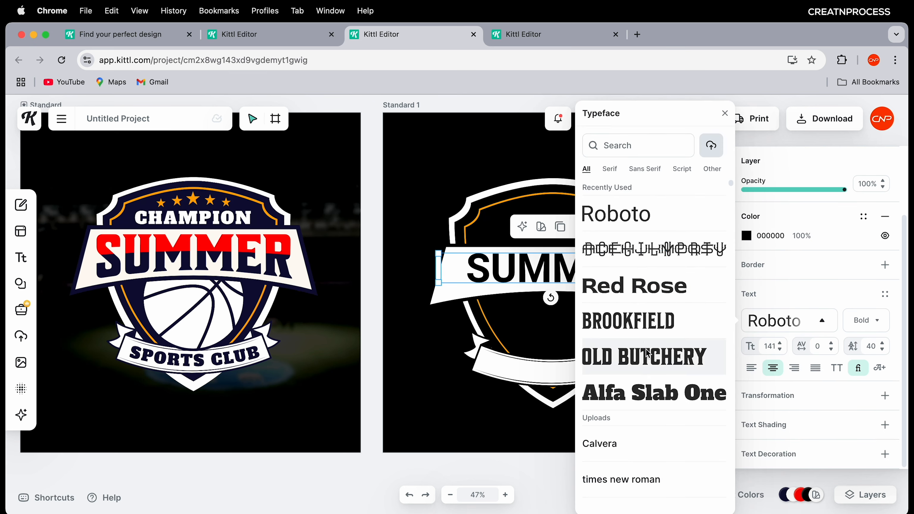
{"action": "left_click", "coordinate": [649, 361]}
- Enlarge the SUMMER text to font size 195 and center it horizontally on the white banner
{"action": "left_click", "coordinate": [554, 264]}
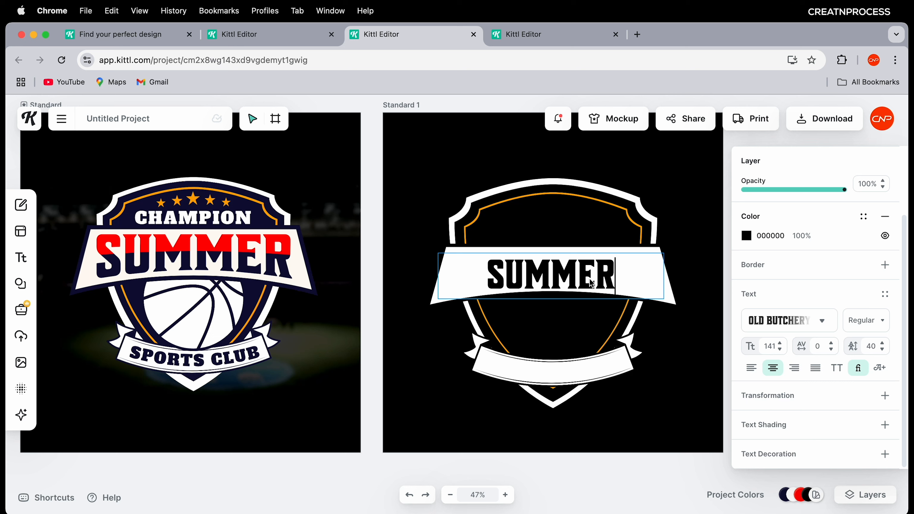
{"action": "left_click", "coordinate": [606, 251]}
{"action": "double_click", "coordinate": [606, 280]}
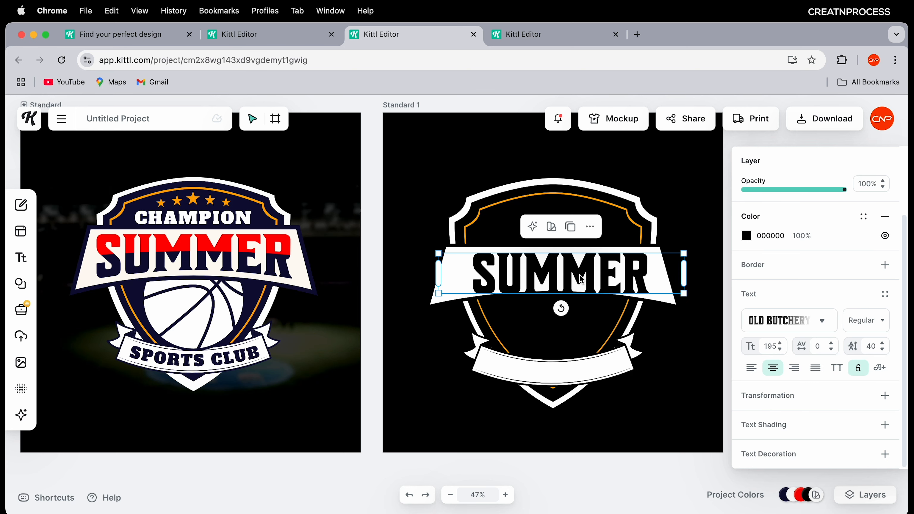
{"action": "left_click_drag", "start_coordinate": [579, 278], "coordinate": [577, 274]}
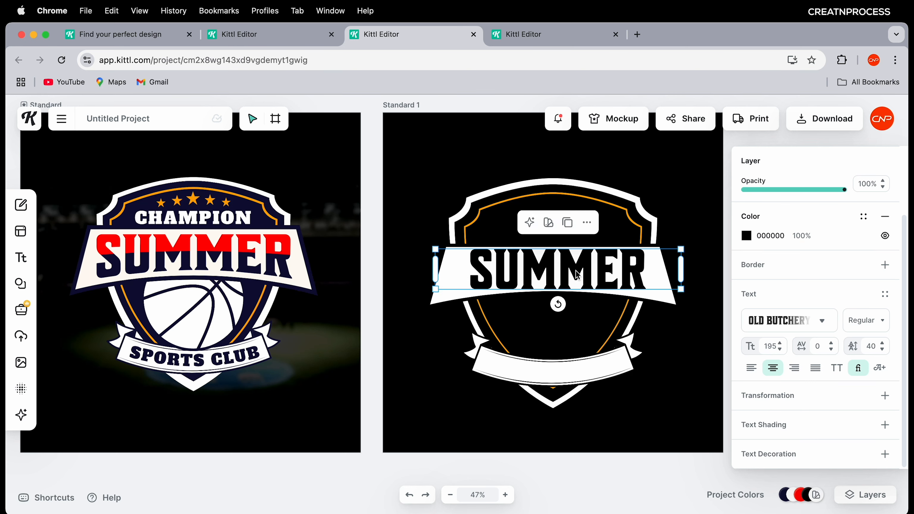
{"action": "left_click", "coordinate": [859, 325]}
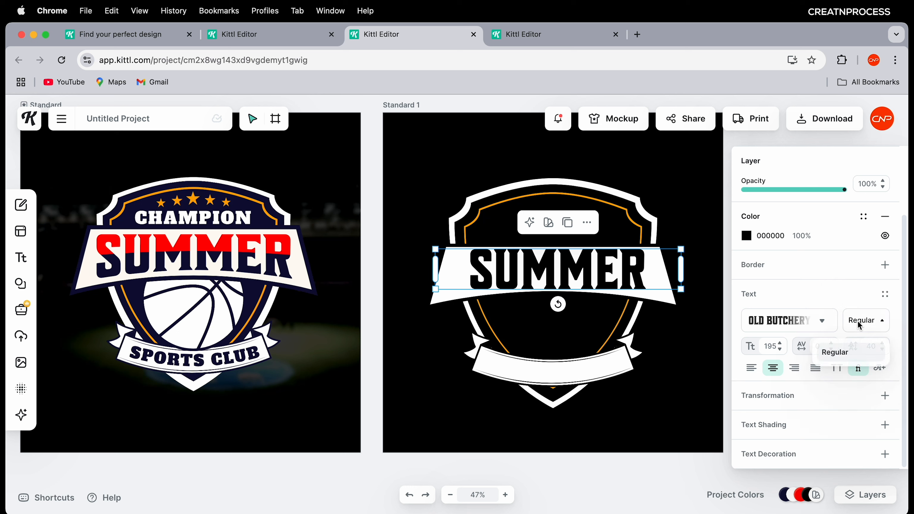
{"action": "left_click", "coordinate": [860, 326]}
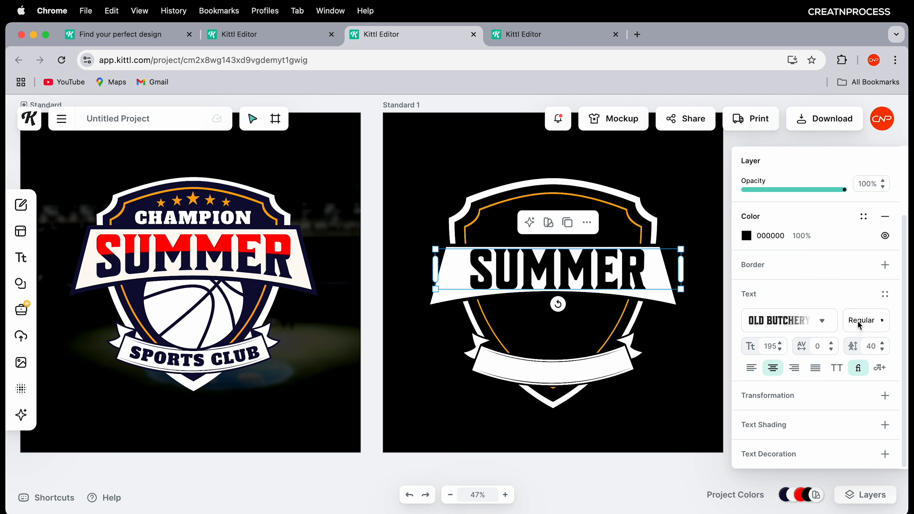
{"action": "left_click", "coordinate": [771, 348]}
{"action": "left_click", "coordinate": [575, 276]}
{"action": "left_click_drag", "start_coordinate": [575, 280], "coordinate": [573, 280]}
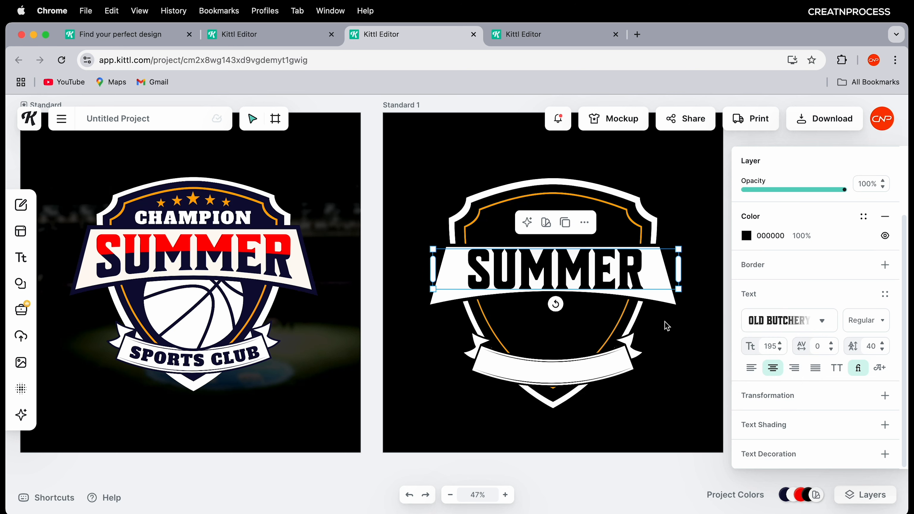
- Apply the Distort transformation to SUMMER and pull its lower middle point upward to follow the banner's curved lower edge
{"action": "left_click", "coordinate": [885, 395]}
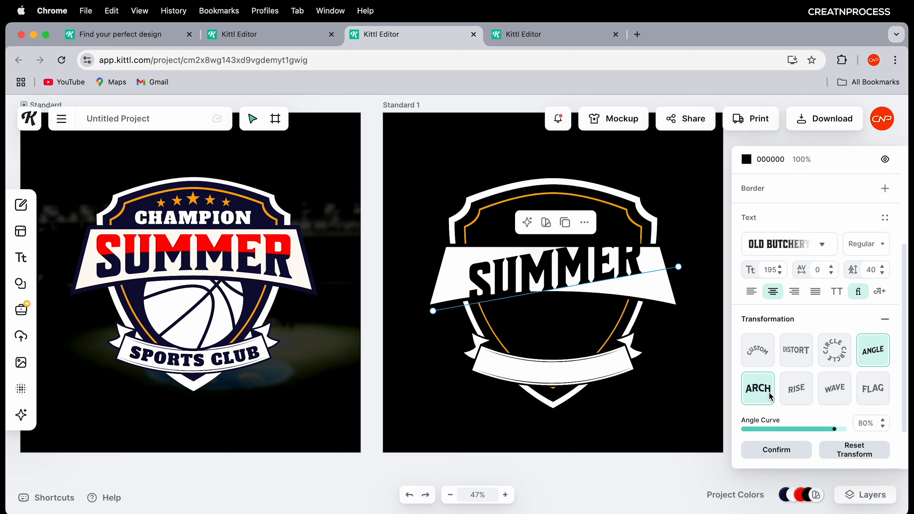
{"action": "left_click", "coordinate": [758, 389]}
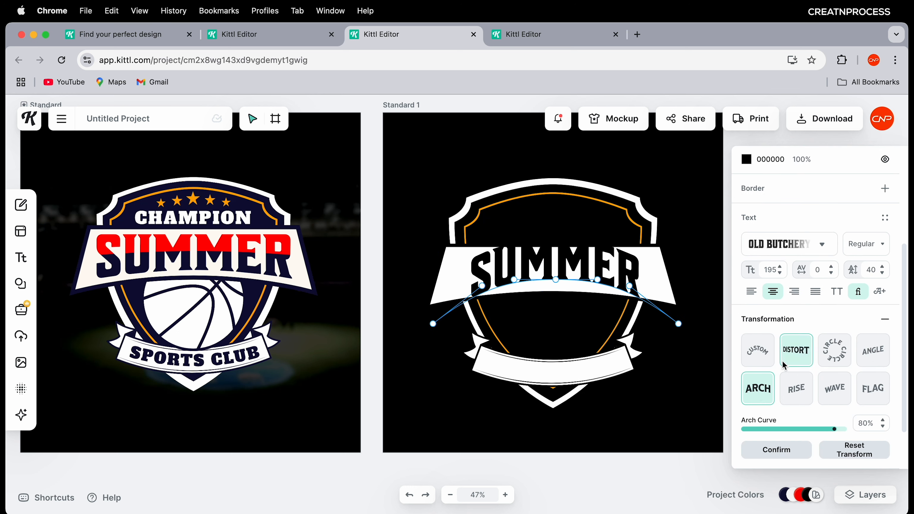
{"action": "left_click", "coordinate": [795, 357]}
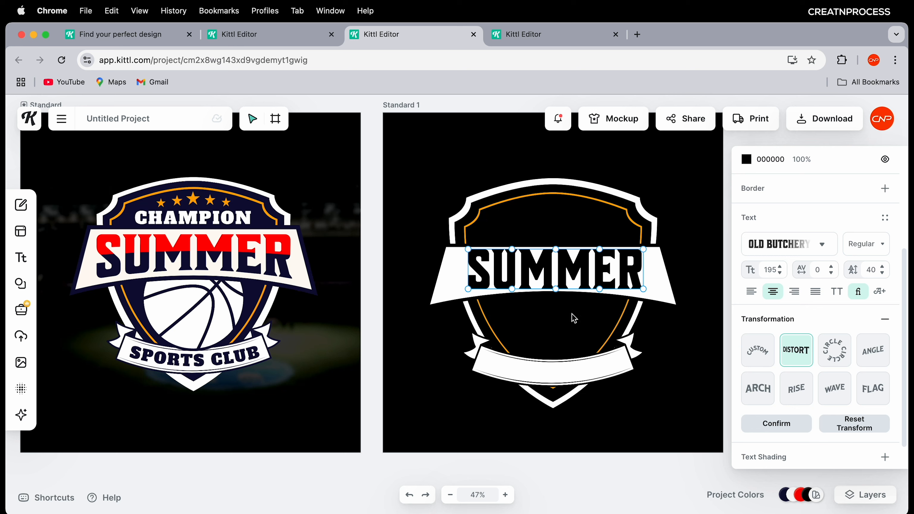
{"action": "left_click_drag", "start_coordinate": [557, 290], "coordinate": [557, 280]}
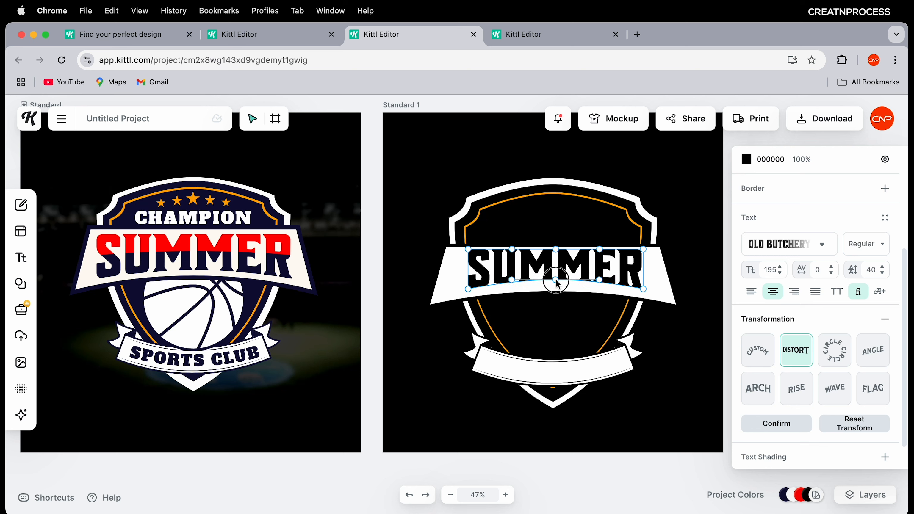
{"action": "left_click", "coordinate": [633, 238]}
- Enlarge the distorted SUMMER text to about 728 × 165 px and center it on the white banner
{"action": "left_click", "coordinate": [631, 270]}
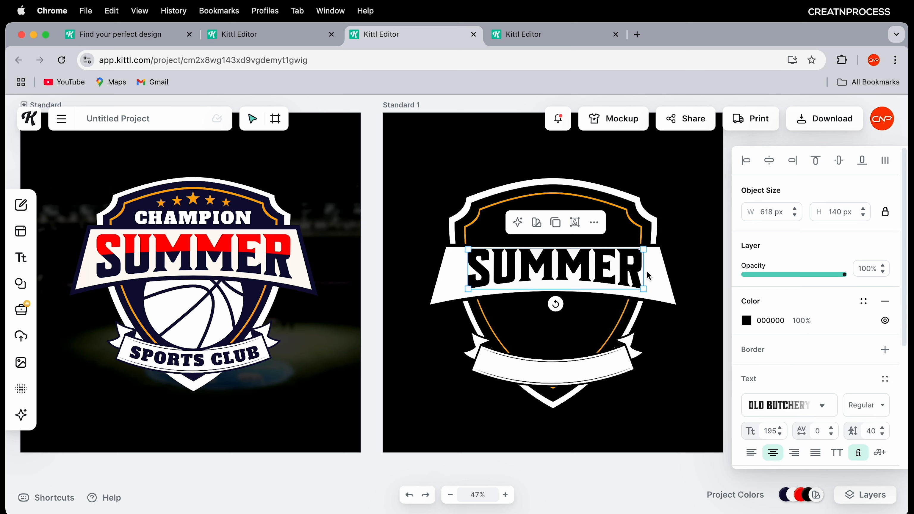
{"action": "left_click_drag", "start_coordinate": [639, 290], "coordinate": [664, 297]}
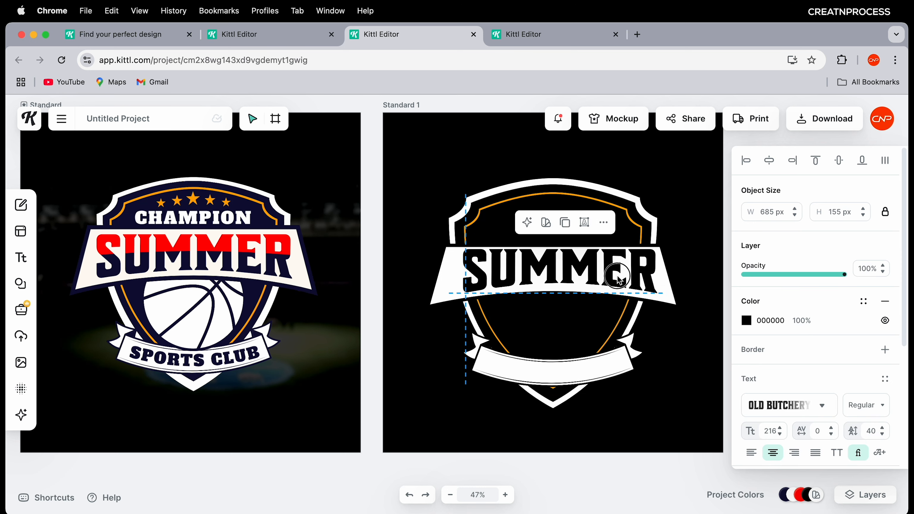
{"action": "left_click_drag", "start_coordinate": [616, 268], "coordinate": [608, 280]}
{"action": "left_click_drag", "start_coordinate": [646, 298], "coordinate": [657, 305]}
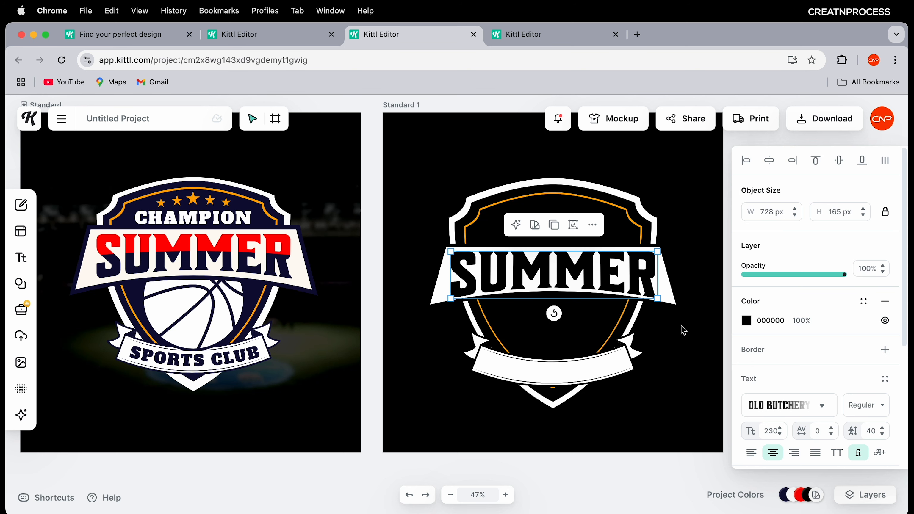
- Fine-tune the lower curve of the distorted SUMMER text and stretch the white banner downward to about 233 px high
{"action": "scroll", "coordinate": [822, 407], "scroll_direction": "down", "scroll_amount": 5}
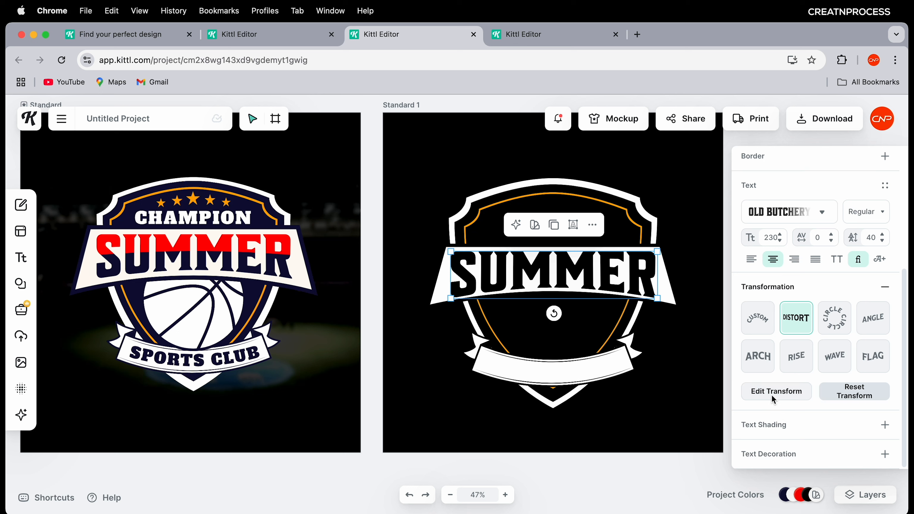
{"action": "left_click", "coordinate": [773, 395]}
{"action": "left_click_drag", "start_coordinate": [555, 288], "coordinate": [555, 289]}
{"action": "left_click", "coordinate": [667, 300]}
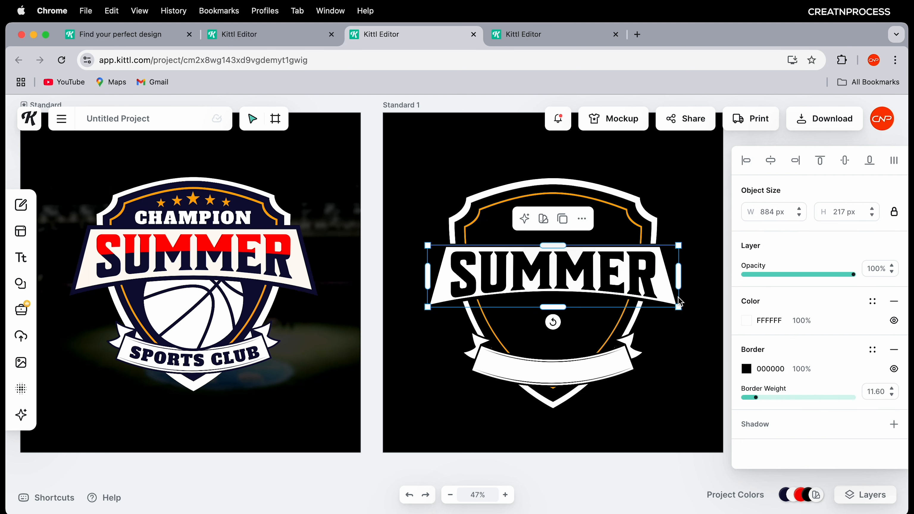
{"action": "left_click_drag", "start_coordinate": [564, 310], "coordinate": [564, 314]}
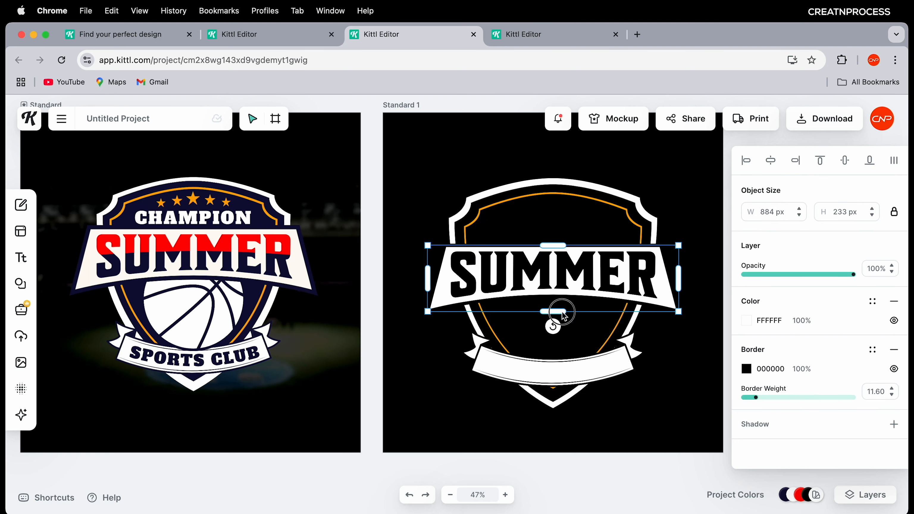
- Add the second text decoration style, a solid fill over the letters' upper half, to SUMMER and color it red (FF0000)
{"action": "left_click", "coordinate": [587, 283]}
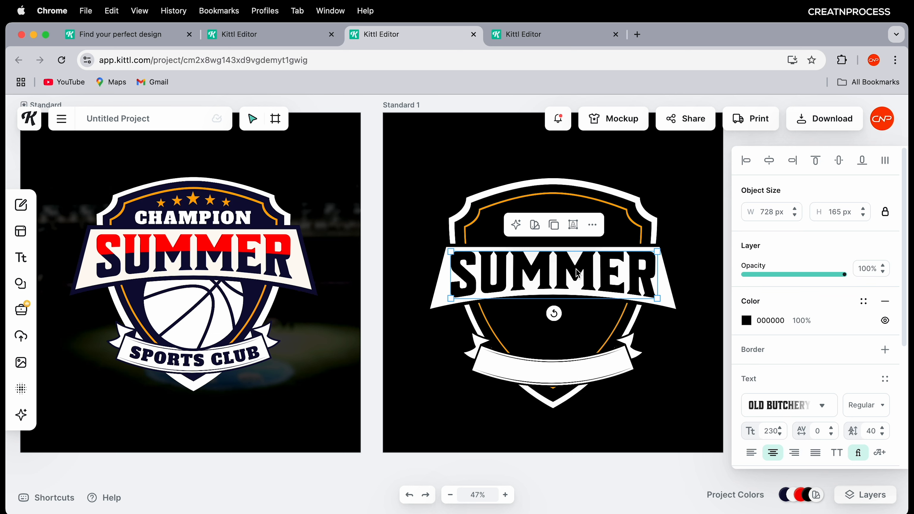
{"action": "scroll", "coordinate": [864, 361], "scroll_direction": "down", "scroll_amount": 5}
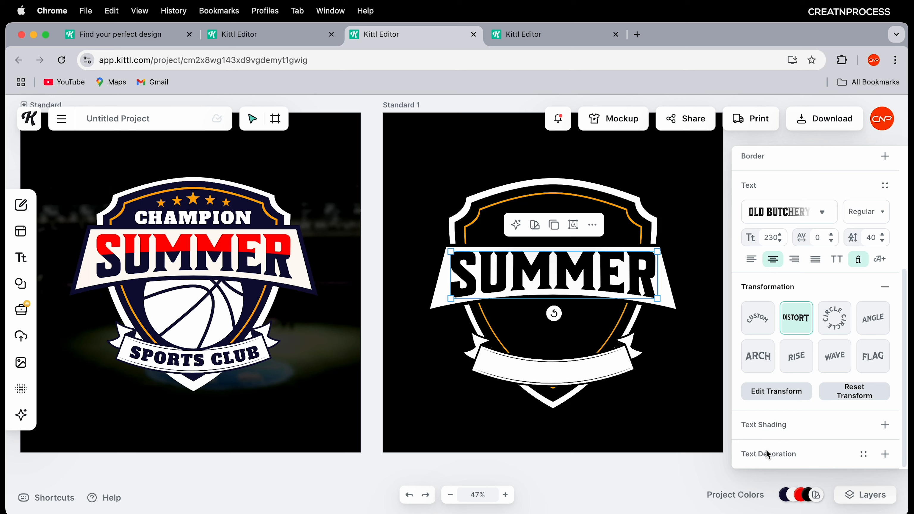
{"action": "left_click", "coordinate": [885, 454]}
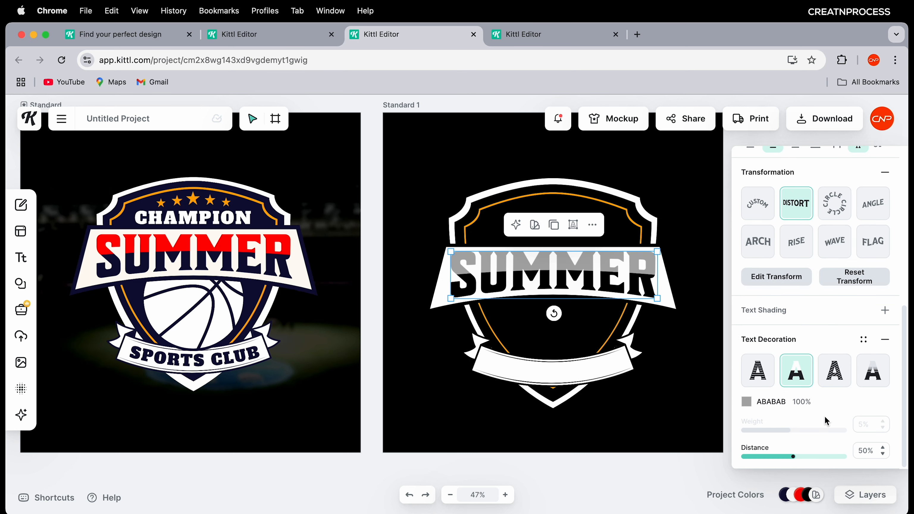
{"action": "left_click", "coordinate": [835, 371]}
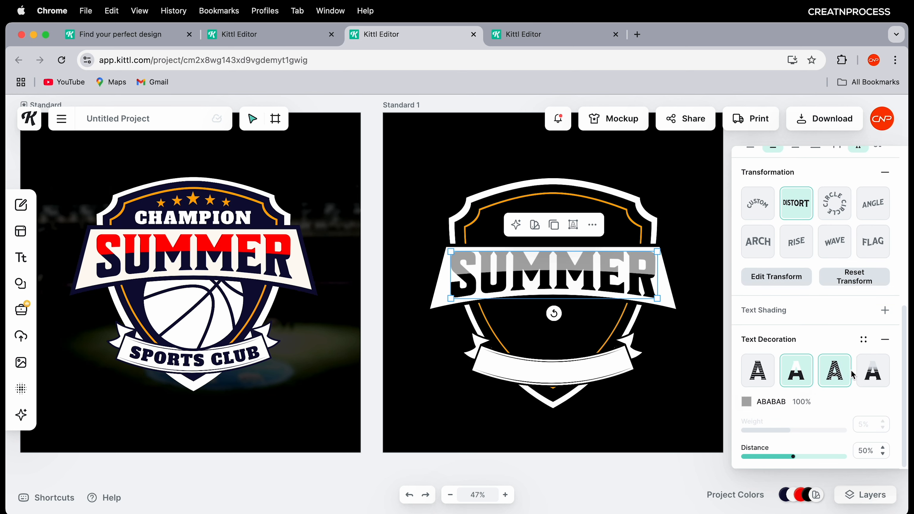
{"action": "left_click", "coordinate": [787, 382]}
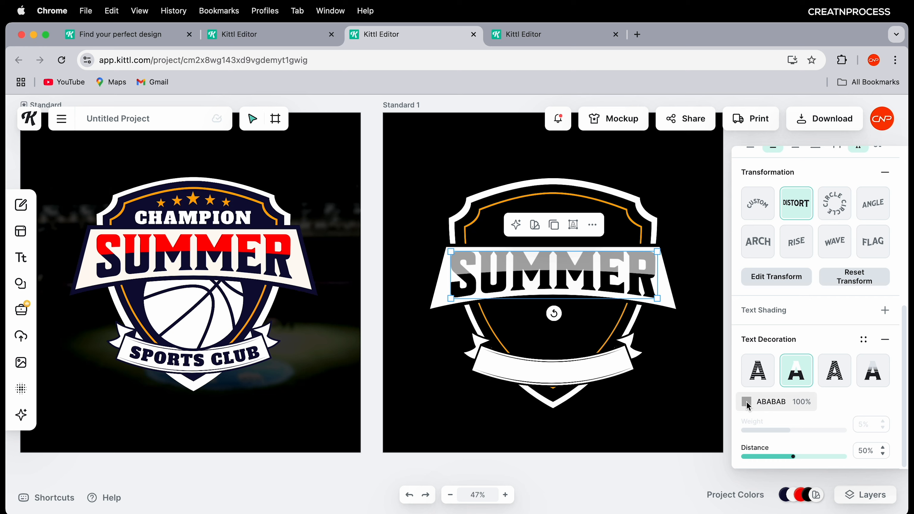
{"action": "left_click", "coordinate": [747, 402]}
{"action": "left_click_drag", "start_coordinate": [616, 309], "coordinate": [736, 258]}
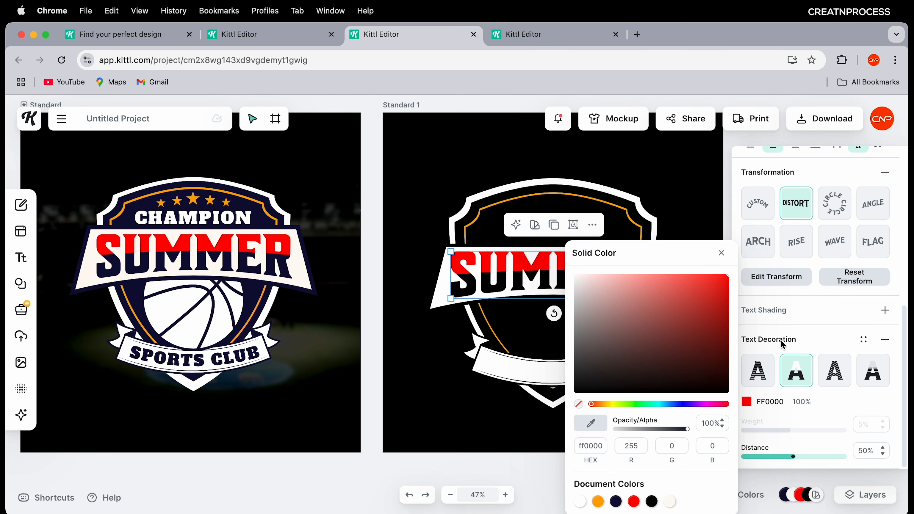
{"action": "left_click", "coordinate": [819, 348]}
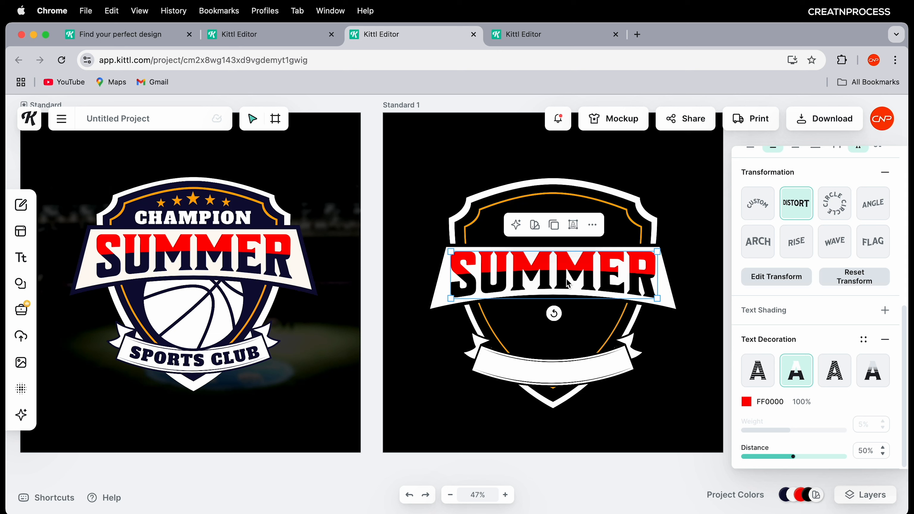
{"action": "left_click", "coordinate": [704, 279]}
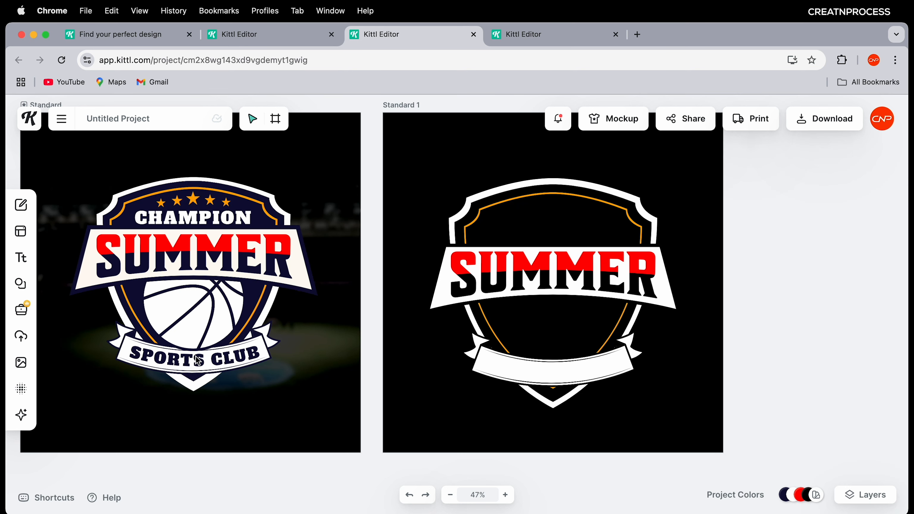
- Add a text object on the lower ribbon of the second artboard's badge, reading SPORTS CLUB
{"action": "key", "text": "t"}
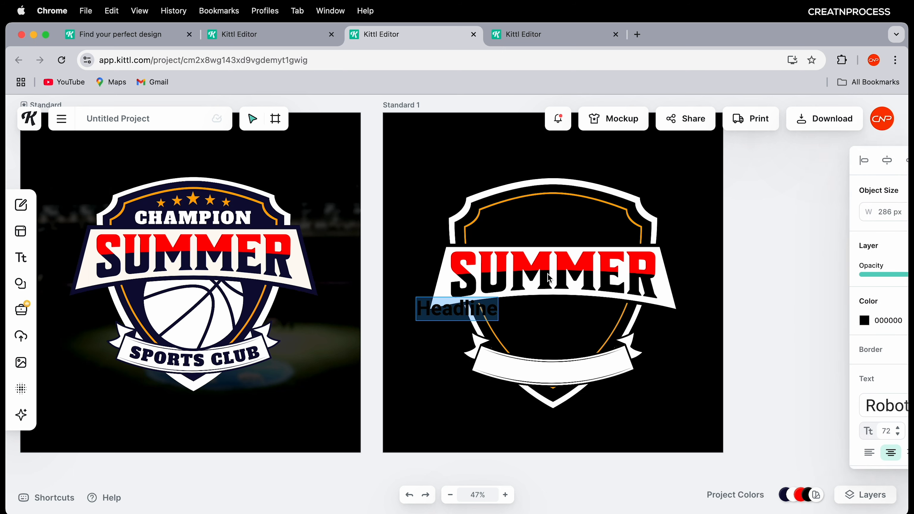
{"action": "key", "text": "Escape"}
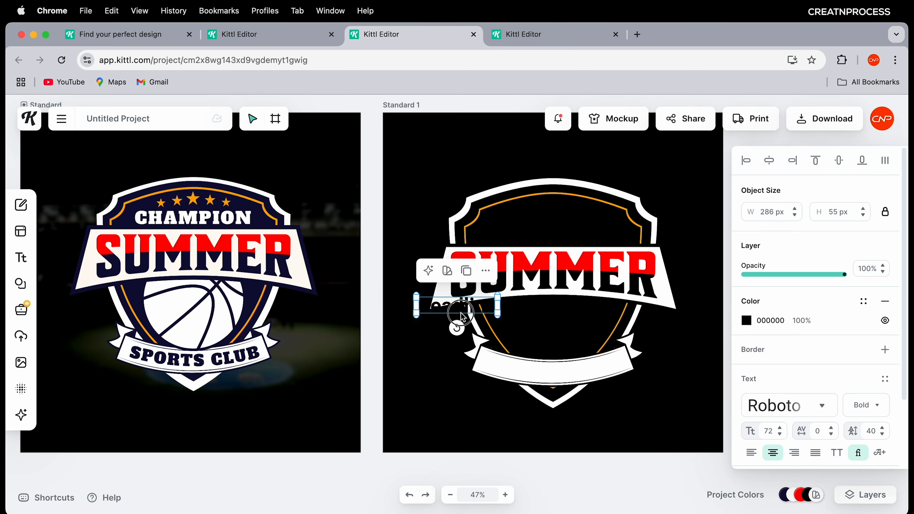
{"action": "left_click_drag", "start_coordinate": [462, 313], "coordinate": [546, 381]}
{"action": "double_click", "coordinate": [547, 373]}
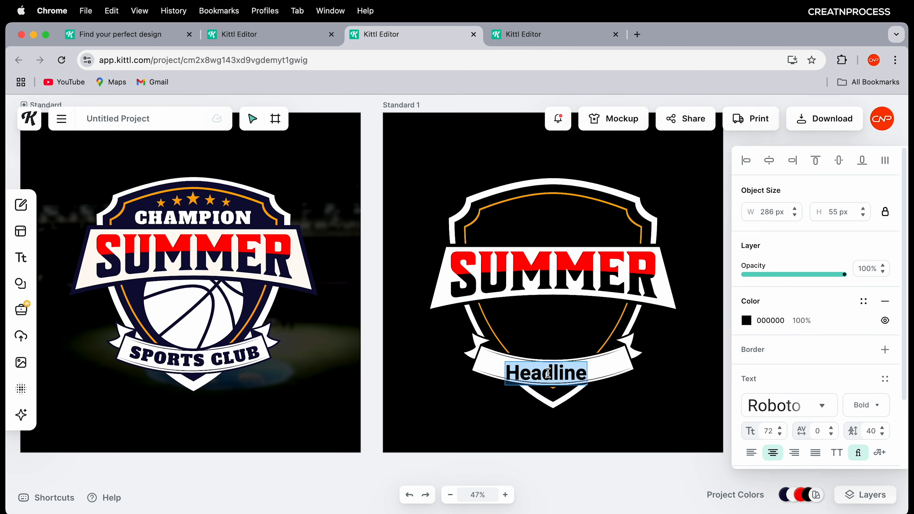
{"action": "type", "text": "SPORTS"}
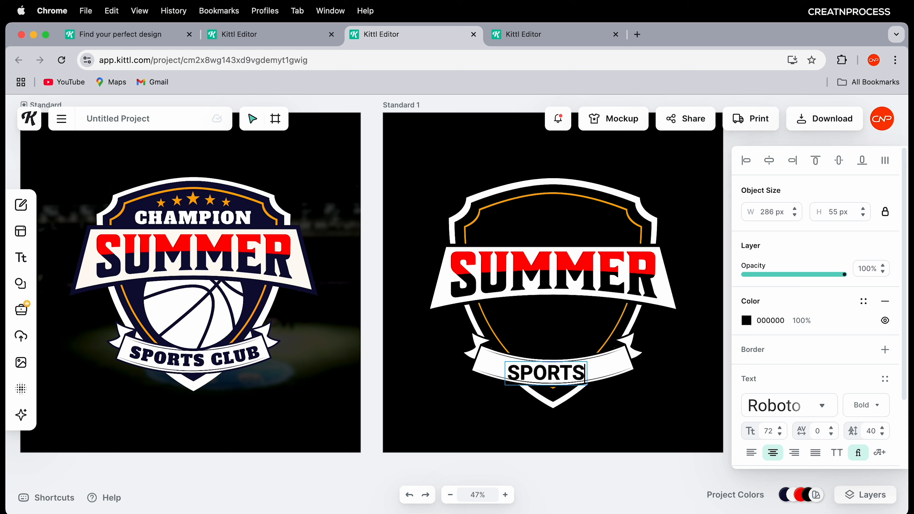
{"action": "key", "text": "Return"}
{"action": "type", "text": "CLUB"}
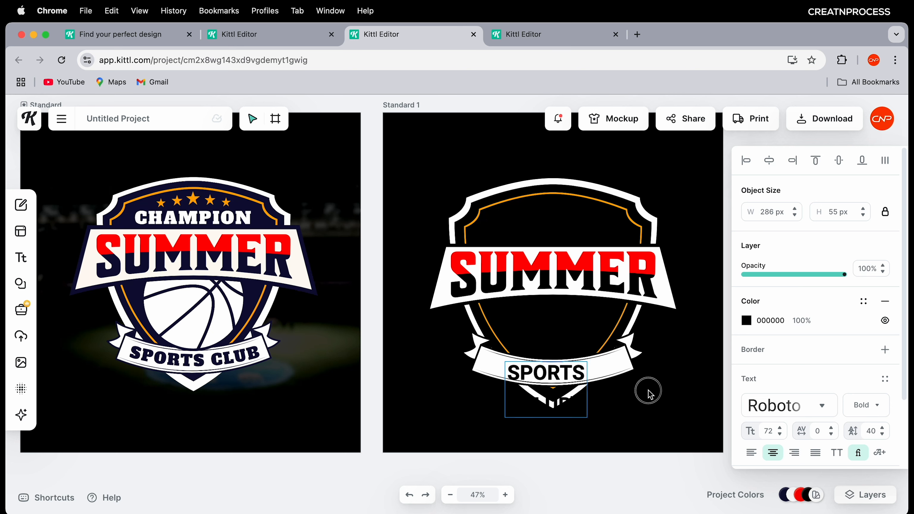
- Widen the SPORTS CLUB text box to about 628 px so it fits one line, and place it over the ribbon
{"action": "key", "text": "Escape"}
{"action": "left_click_drag", "start_coordinate": [590, 393], "coordinate": [680, 371]}
{"action": "left_click_drag", "start_coordinate": [612, 374], "coordinate": [572, 371]}
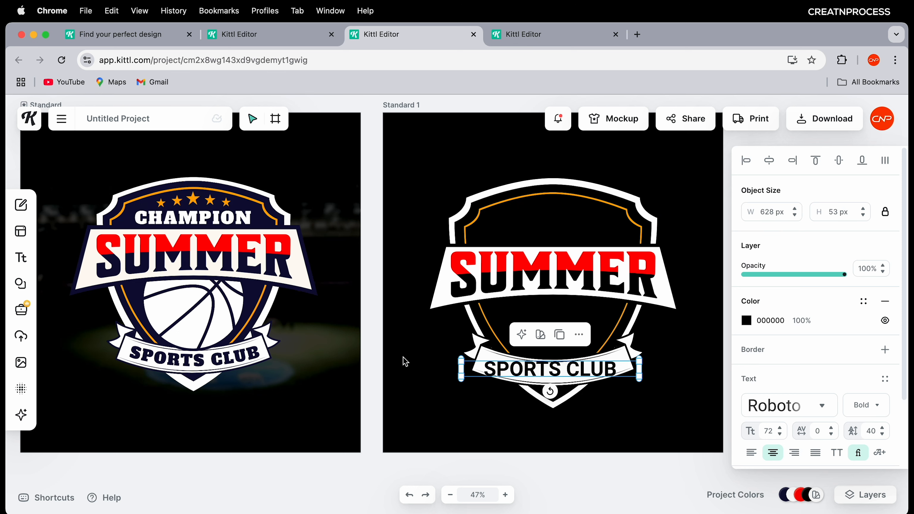
- Change the SPORTS CLUB typeface to Alfa Slab One, scale the text down to size 61 and center it on the ribbon
{"action": "left_click", "coordinate": [259, 360]}
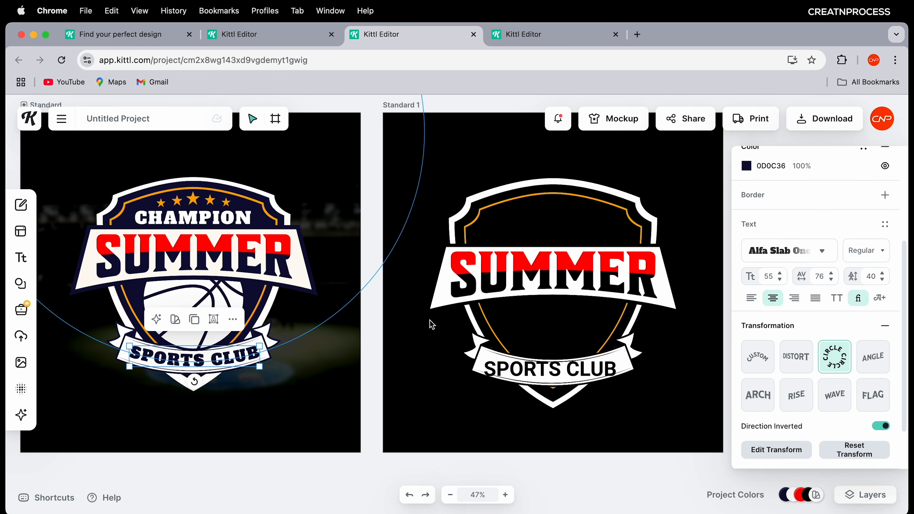
{"action": "left_click", "coordinate": [610, 375]}
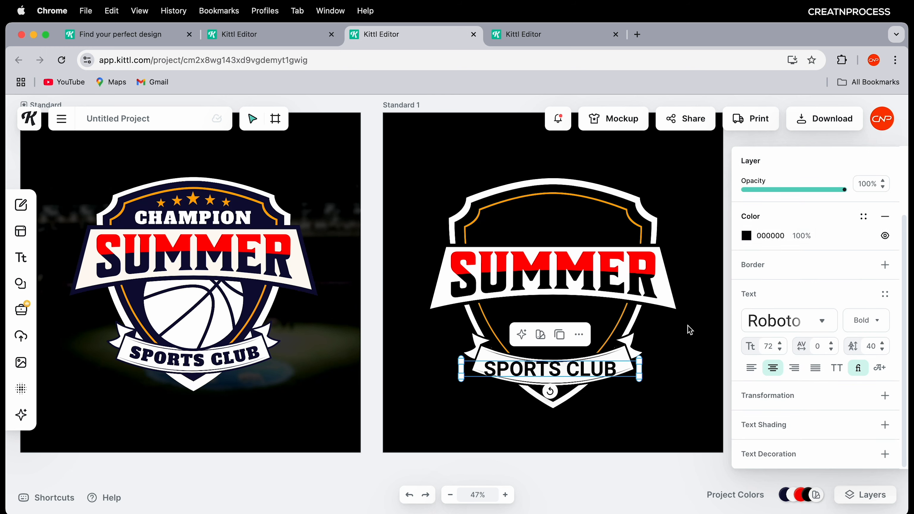
{"action": "left_click", "coordinate": [820, 325]}
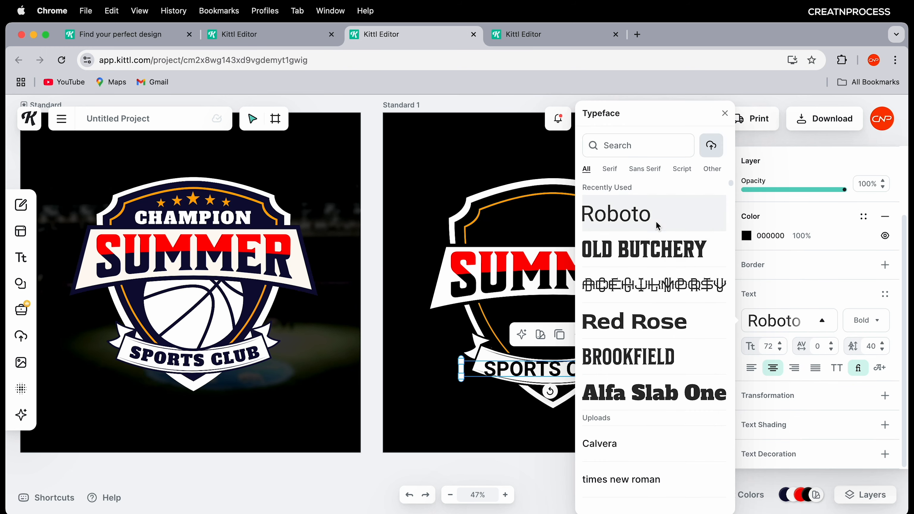
{"action": "left_click", "coordinate": [626, 393]}
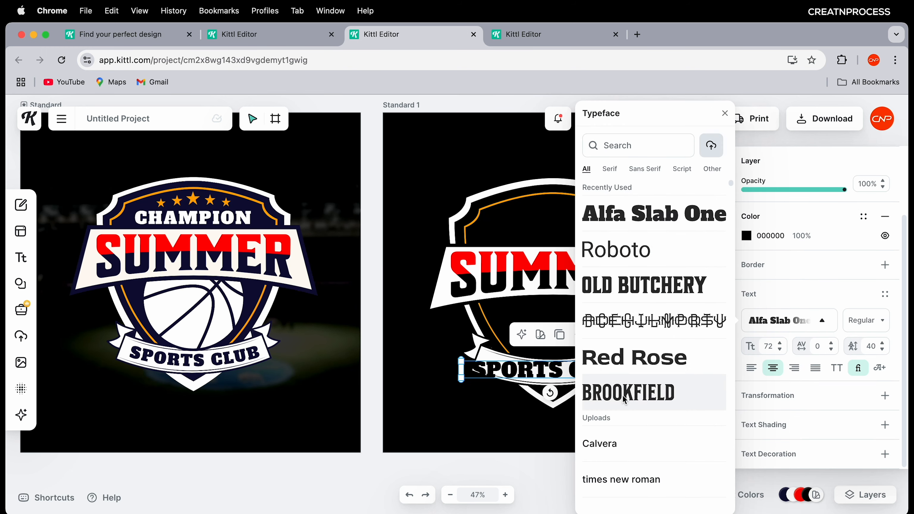
{"action": "left_click_drag", "start_coordinate": [643, 364], "coordinate": [612, 364]}
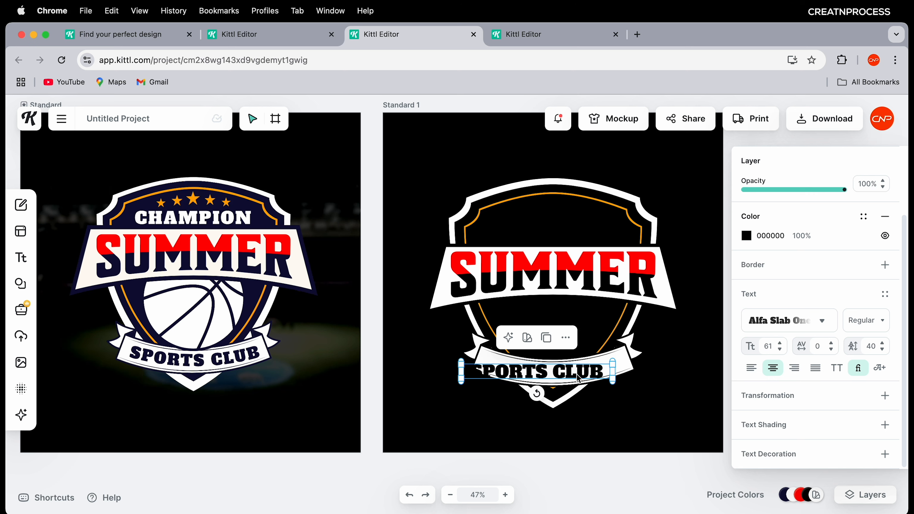
{"action": "left_click_drag", "start_coordinate": [547, 377], "coordinate": [562, 381]}
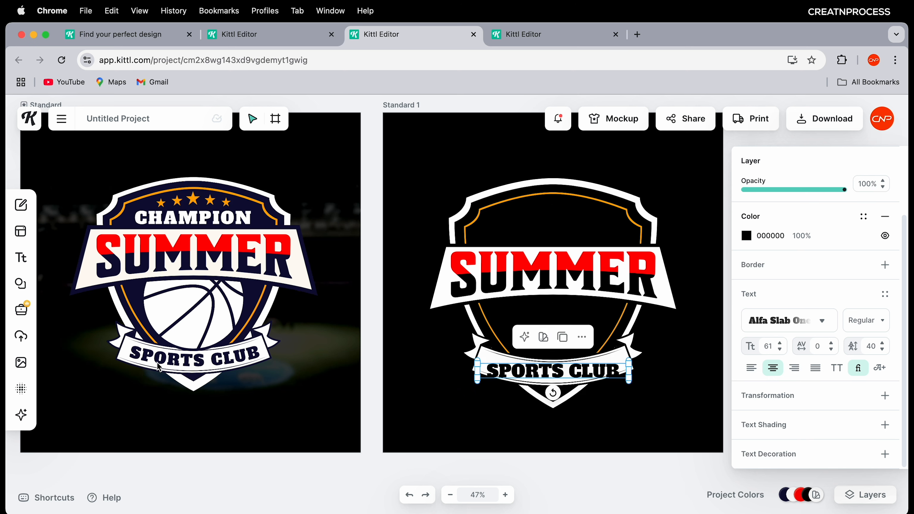
- Apply the Circle transformation with inverted direction to SPORTS CLUB, matching the original badge, and move the curved text onto the ribbon
{"action": "left_click", "coordinate": [166, 363]}
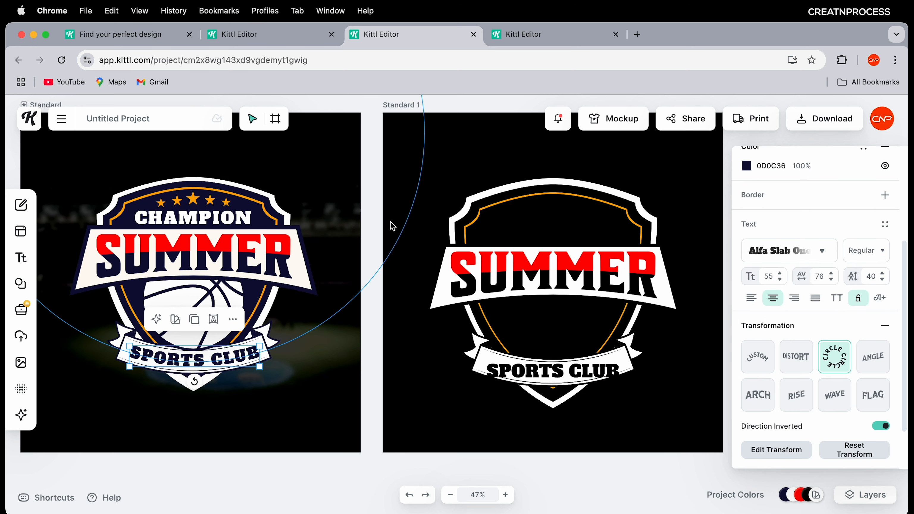
{"action": "left_click", "coordinate": [565, 382]}
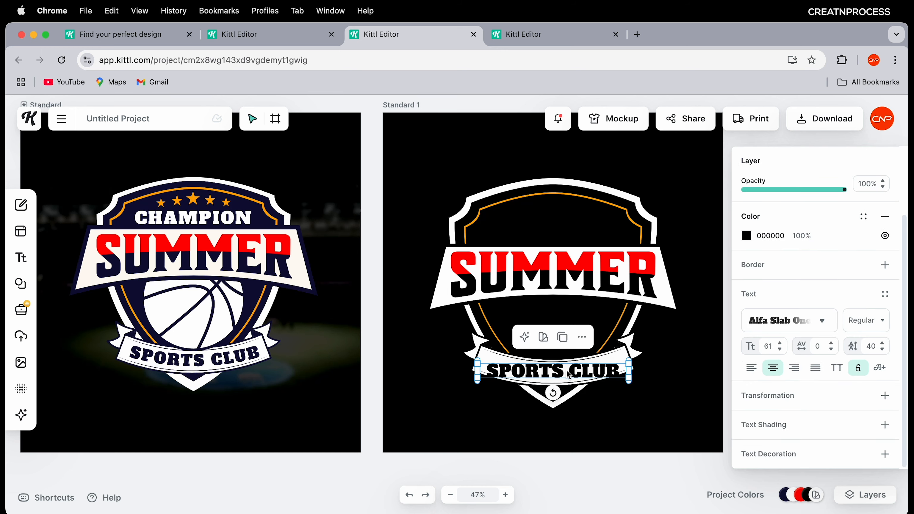
{"action": "left_click", "coordinate": [882, 394]}
{"action": "scroll", "coordinate": [826, 382], "scroll_direction": "down", "scroll_amount": 1}
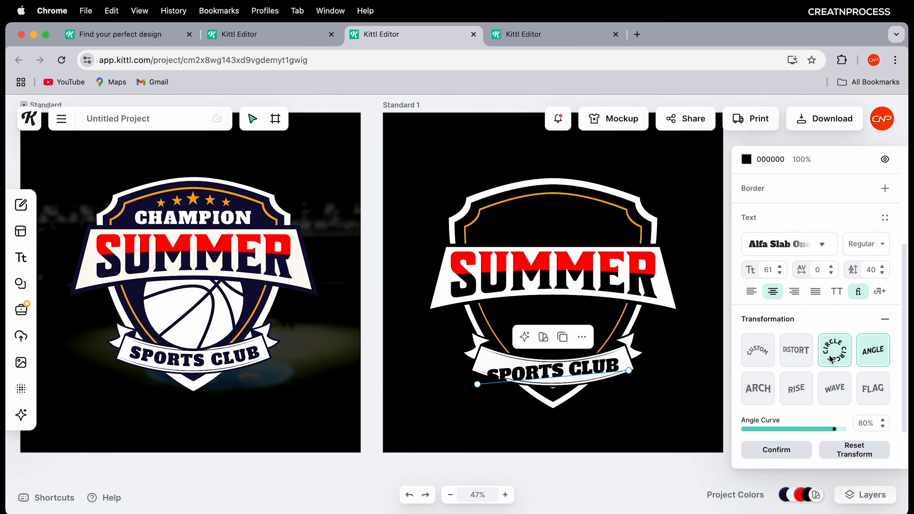
{"action": "left_click", "coordinate": [834, 354]}
{"action": "scroll", "coordinate": [610, 411], "scroll_direction": "down", "scroll_amount": 5}
{"action": "scroll", "coordinate": [611, 413], "scroll_direction": "up", "scroll_amount": 5}
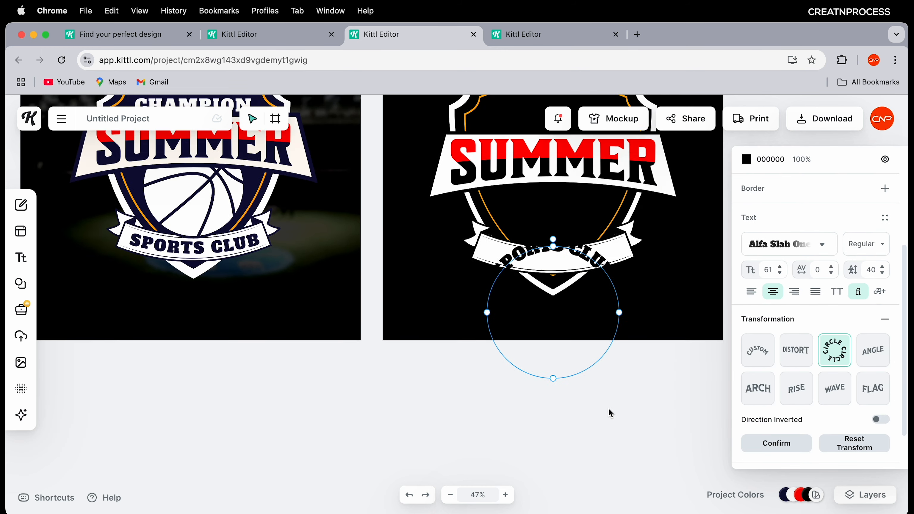
{"action": "scroll", "coordinate": [585, 351], "scroll_direction": "down", "scroll_amount": 3, "text": "ctrl"}
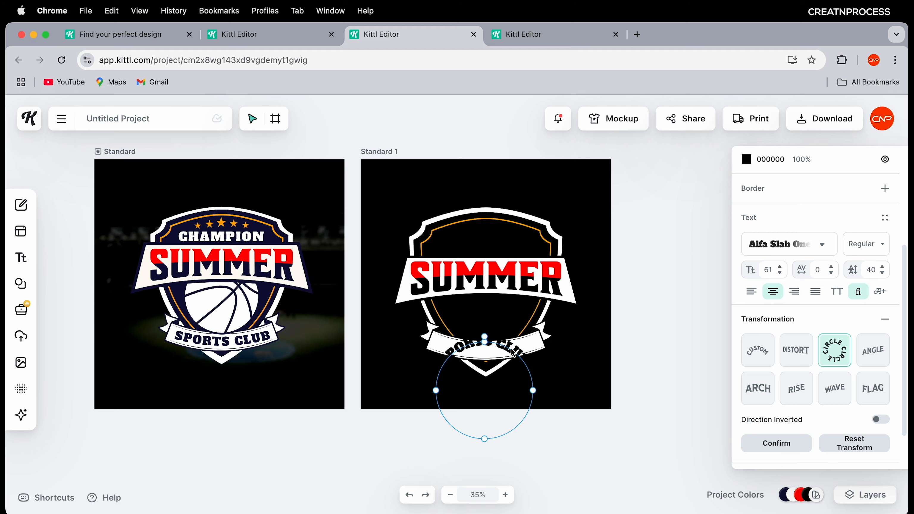
{"action": "left_click", "coordinate": [881, 420]}
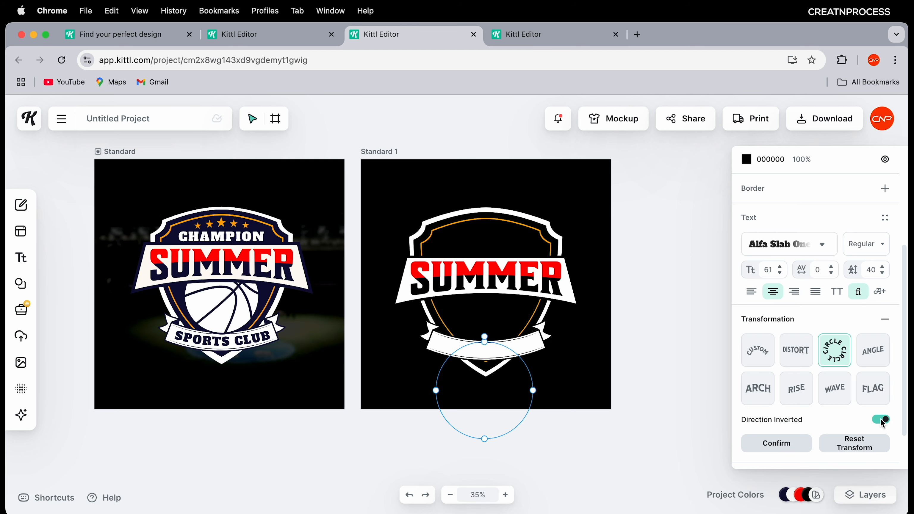
{"action": "scroll", "coordinate": [518, 361], "scroll_direction": "up", "scroll_amount": 3, "text": "ctrl"}
{"action": "left_click_drag", "start_coordinate": [522, 482], "coordinate": [508, 339]}
{"action": "scroll", "coordinate": [507, 338], "scroll_direction": "down", "scroll_amount": 3, "text": "ctrl"}
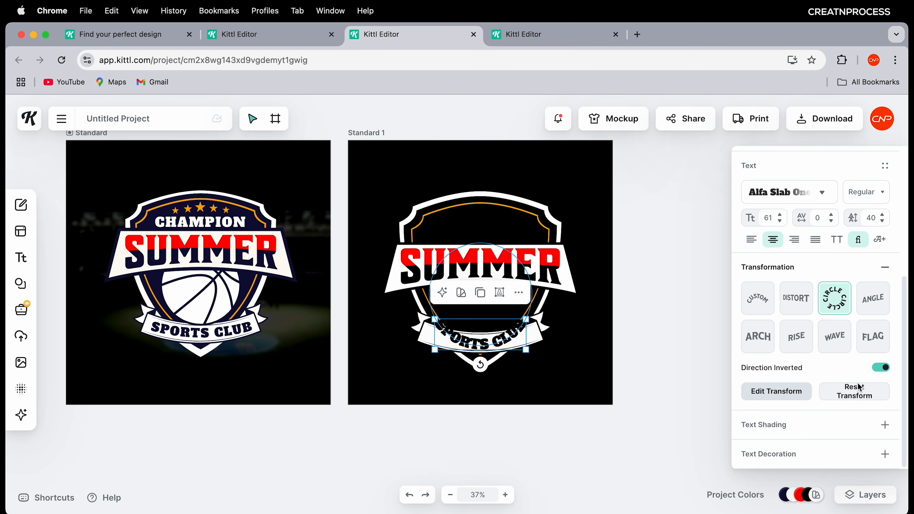
- Enlarge the circle path of SPORTS CLUB so the text follows the ribbon's gentle curve, and adjust its position on the ribbon
{"action": "left_click", "coordinate": [781, 395]}
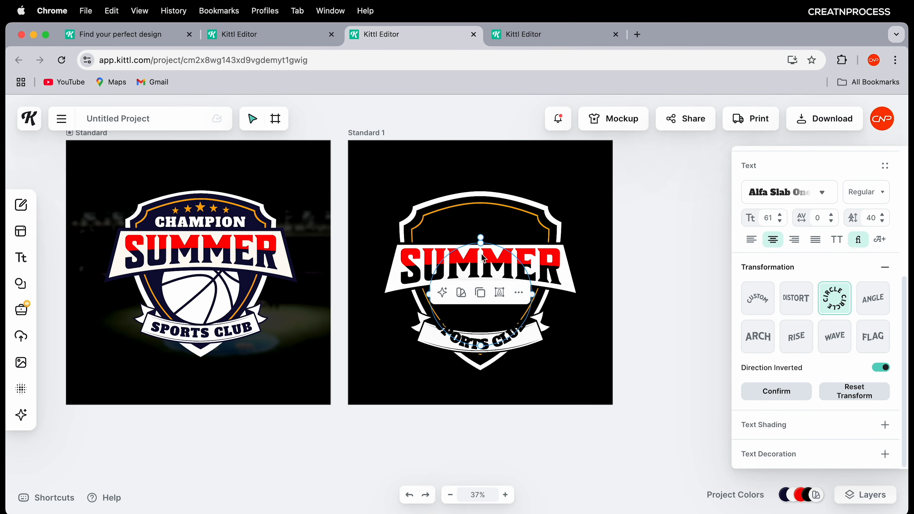
{"action": "left_click_drag", "start_coordinate": [483, 248], "coordinate": [495, 50]}
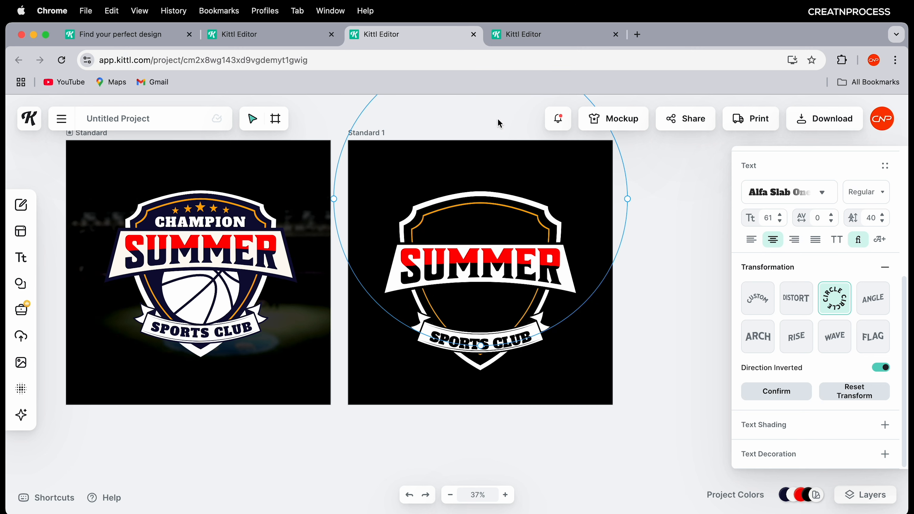
{"action": "scroll", "coordinate": [496, 325], "scroll_direction": "down", "scroll_amount": 3}
{"action": "scroll", "coordinate": [493, 353], "scroll_direction": "up", "scroll_amount": 5}
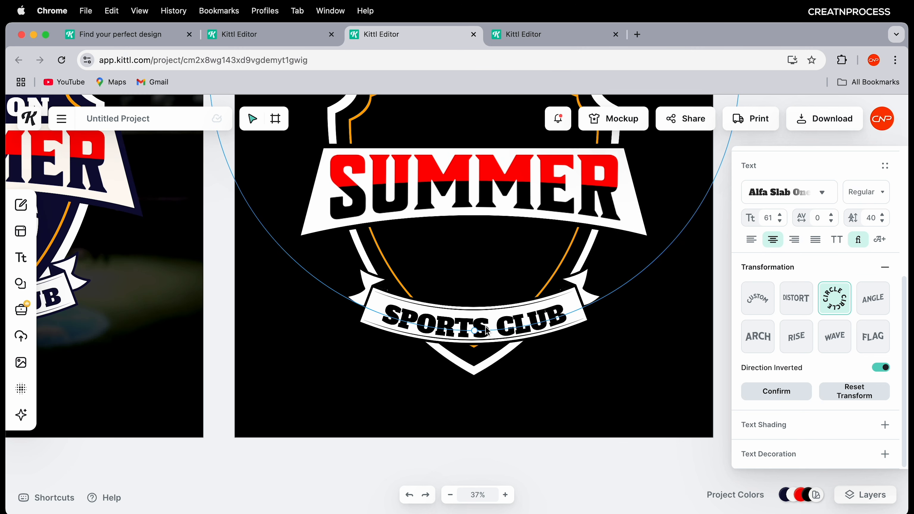
{"action": "left_click_drag", "start_coordinate": [484, 324], "coordinate": [485, 329]}
{"action": "scroll", "coordinate": [483, 332], "scroll_direction": "down", "scroll_amount": 2}
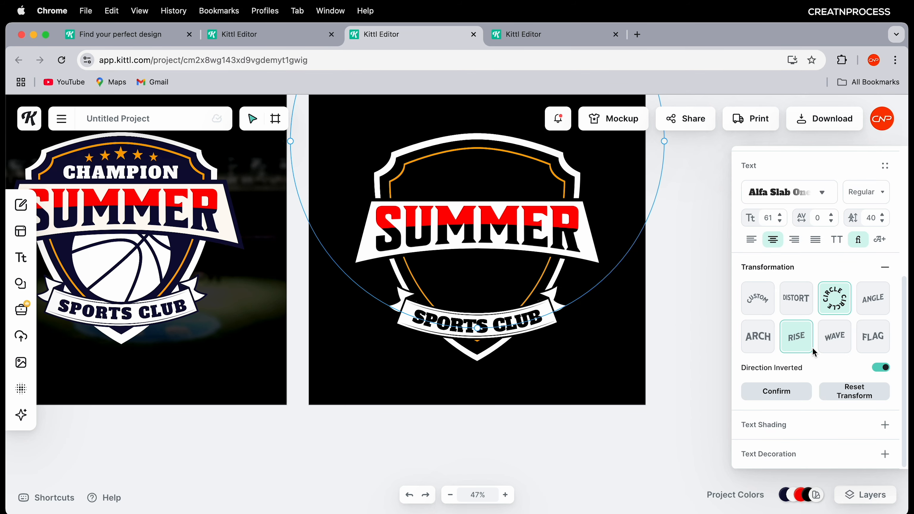
- Set the SPORTS CLUB font size to 57
{"action": "scroll", "coordinate": [788, 324], "scroll_direction": "up", "scroll_amount": 4}
{"action": "double_click", "coordinate": [769, 341]}
{"action": "key", "text": "Down"}
{"action": "key", "text": "Down"}
{"action": "key", "text": "Down"}
{"action": "key", "text": "Down"}
{"action": "key", "text": "Down"}
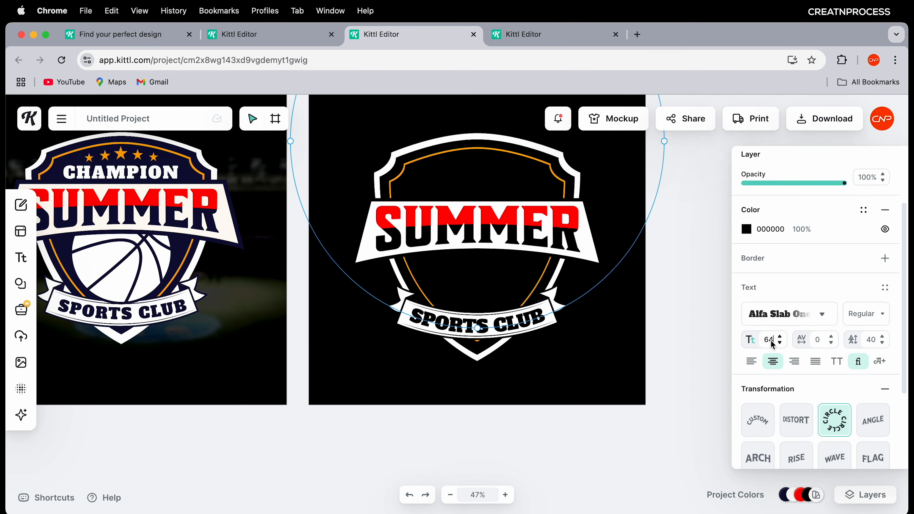
{"action": "key", "text": "Up"}
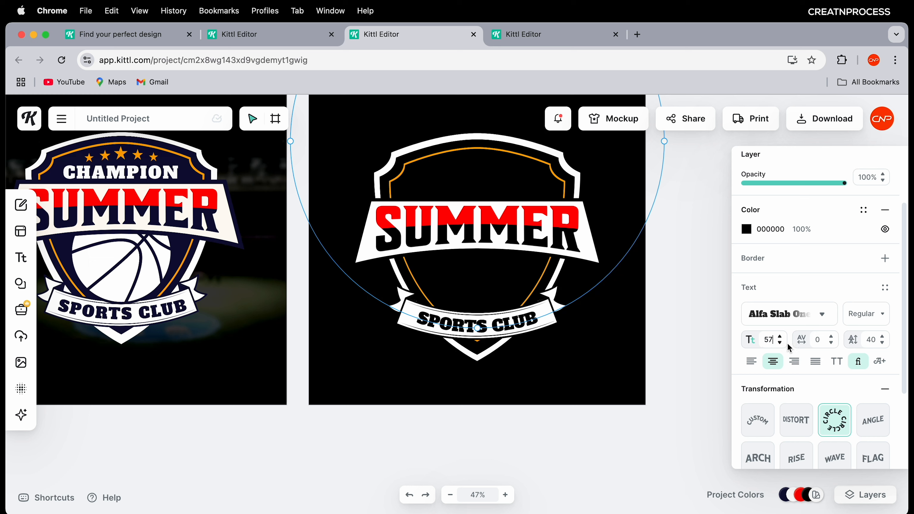
- Set the SPORTS CLUB letter spacing to 80 and center the text on the ribbon
{"action": "double_click", "coordinate": [819, 340]}
{"action": "type", "text": "7"}
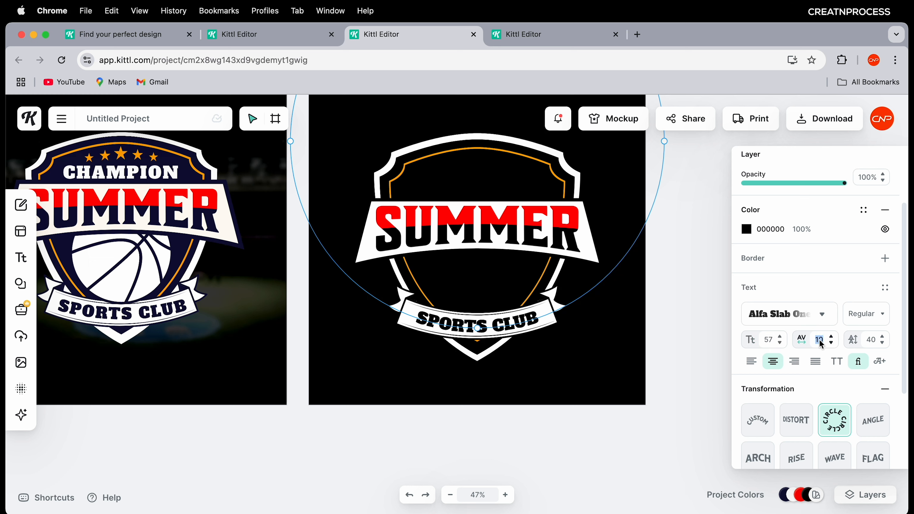
{"action": "type", "text": "100"}
{"action": "key", "text": "Return"}
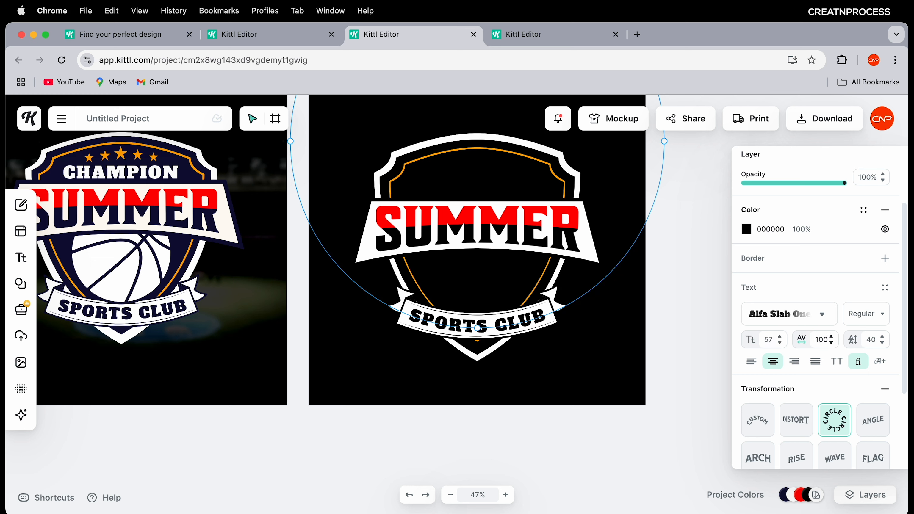
{"action": "double_click", "coordinate": [826, 345]}
{"action": "type", "text": "60"}
{"action": "key", "text": "BackSpace"}
{"action": "left_click", "coordinate": [519, 323]}
{"action": "left_click_drag", "start_coordinate": [516, 329], "coordinate": [517, 327]}
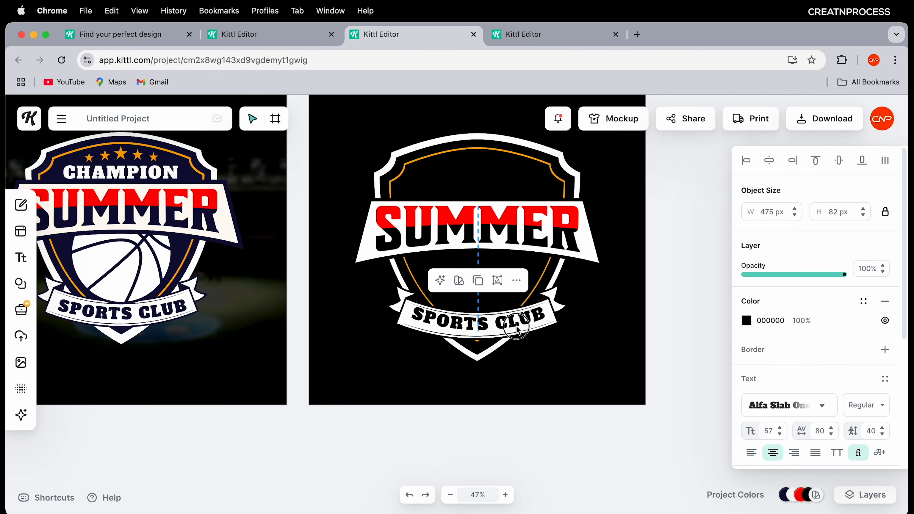
- Enlarge the SPORTS CLUB circle path slightly further to match the ribbon's curvature, and finish editing the transformation
{"action": "scroll", "coordinate": [517, 327], "scroll_direction": "down", "scroll_amount": 5}
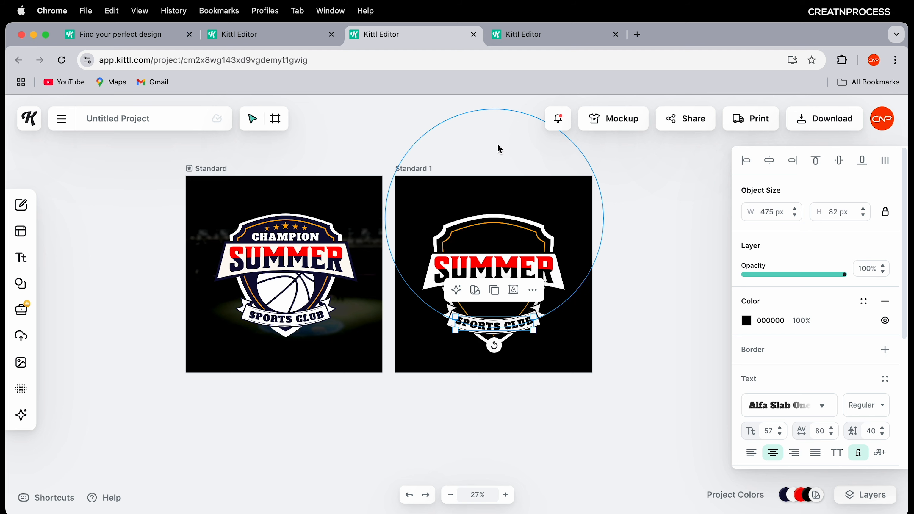
{"action": "scroll", "coordinate": [516, 218], "scroll_direction": "up", "scroll_amount": 3}
{"action": "scroll", "coordinate": [784, 354], "scroll_direction": "down", "scroll_amount": 5}
{"action": "left_click", "coordinate": [776, 391]}
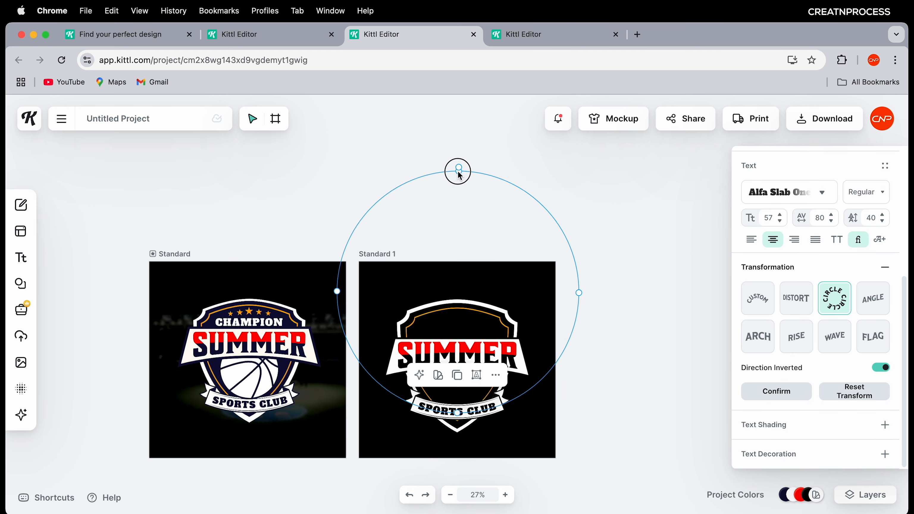
{"action": "scroll", "coordinate": [470, 412], "scroll_direction": "up", "scroll_amount": 3}
{"action": "scroll", "coordinate": [469, 413], "scroll_direction": "up", "scroll_amount": 5}
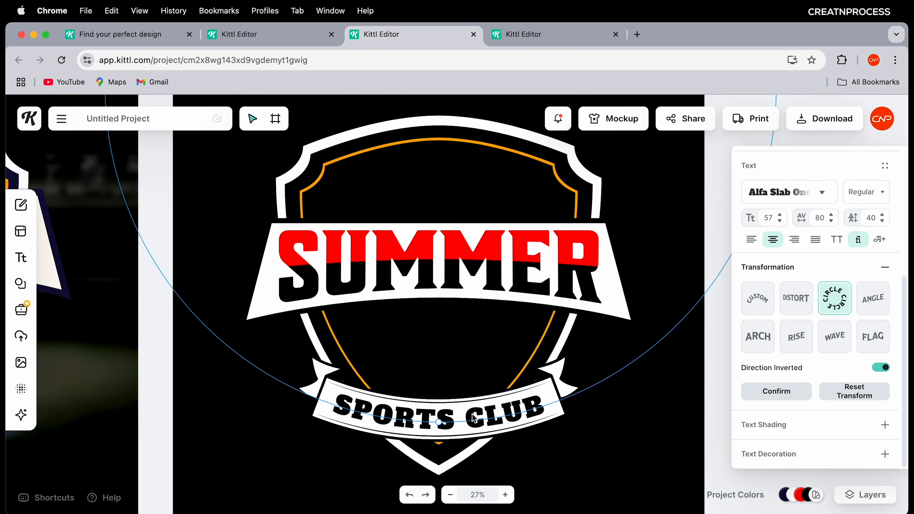
{"action": "scroll", "coordinate": [489, 420], "scroll_direction": "down", "scroll_amount": 5}
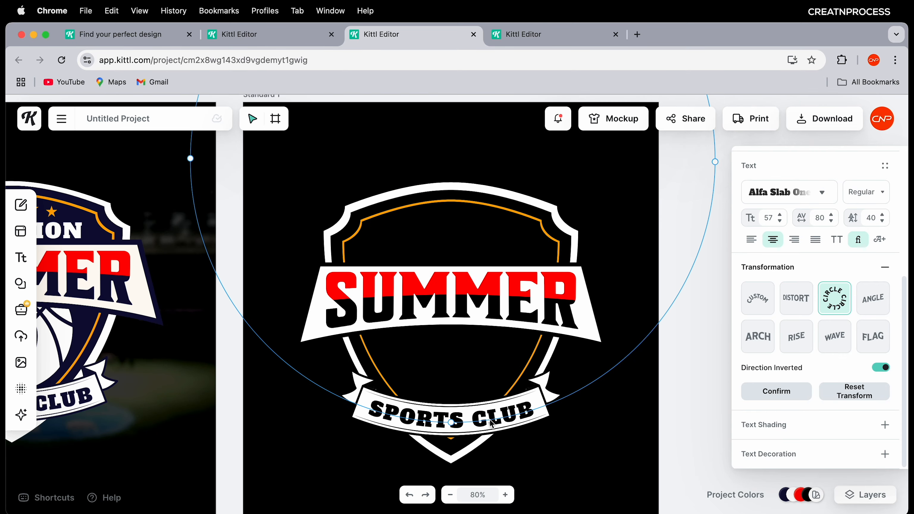
{"action": "left_click", "coordinate": [359, 456]}
{"action": "left_click_drag", "start_coordinate": [329, 405], "coordinate": [368, 334]}
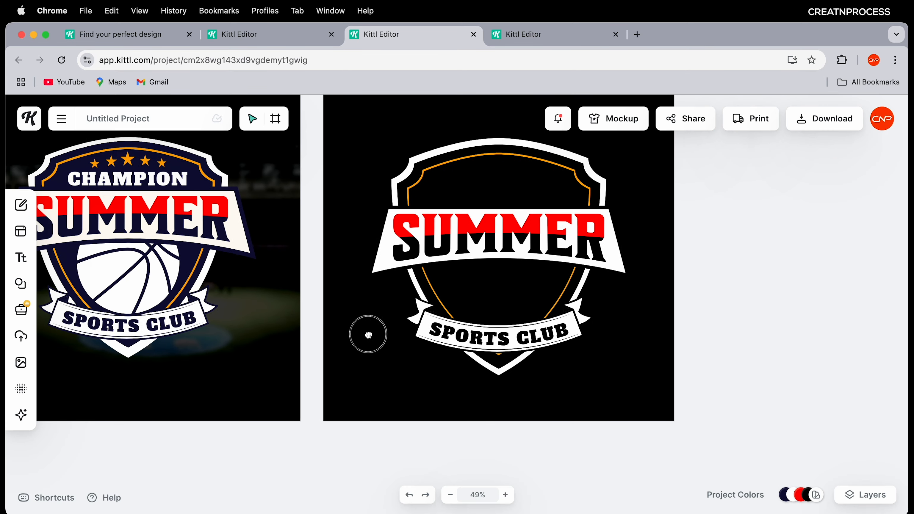
{"action": "left_click_drag", "start_coordinate": [204, 305], "coordinate": [228, 382]}
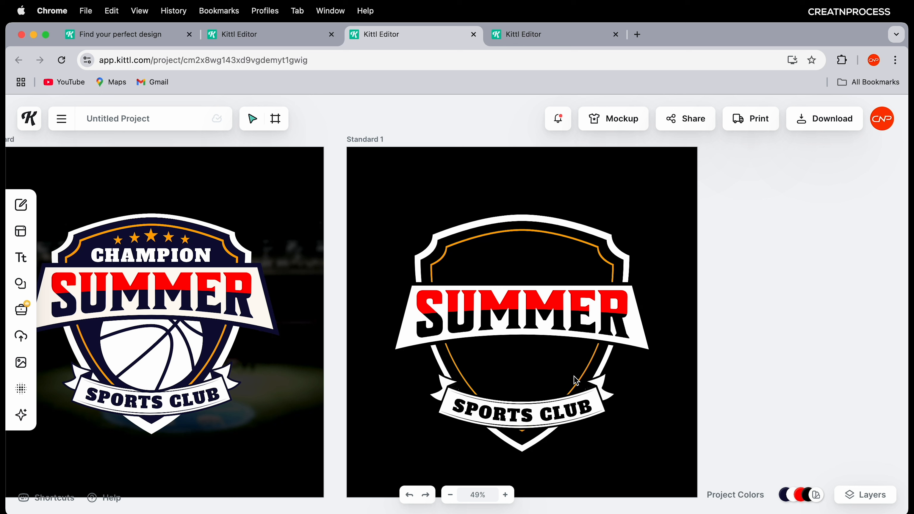
- Add the text CHAMPION in white (FFFFFF) and place it inside the shield above the SUMMER banner
{"action": "key", "text": "t"}
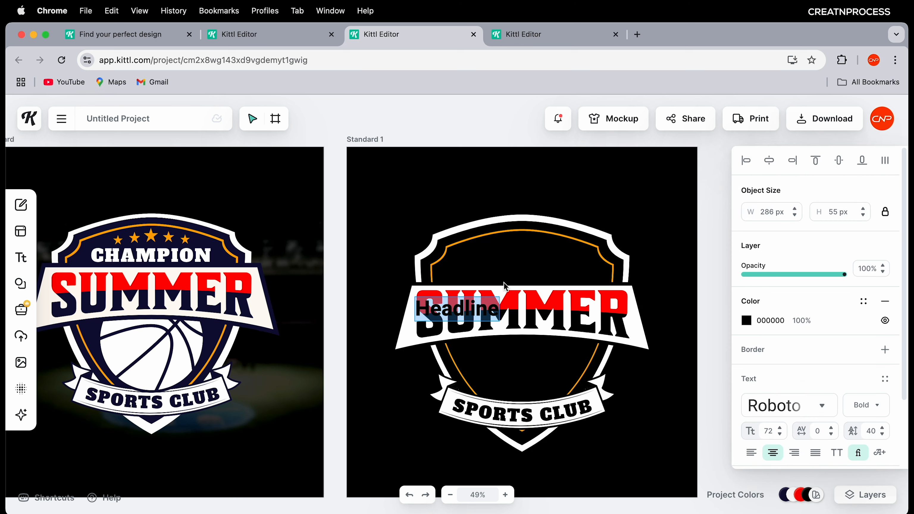
{"action": "type", "text": "CHAMP"}
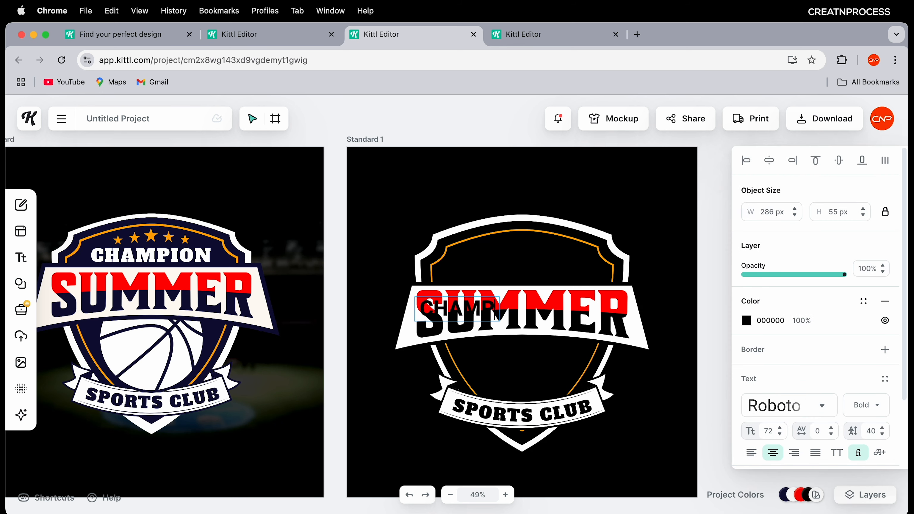
{"action": "left_click", "coordinate": [545, 275]}
{"action": "left_click_drag", "start_coordinate": [482, 293], "coordinate": [506, 251]}
{"action": "left_click", "coordinate": [746, 320]}
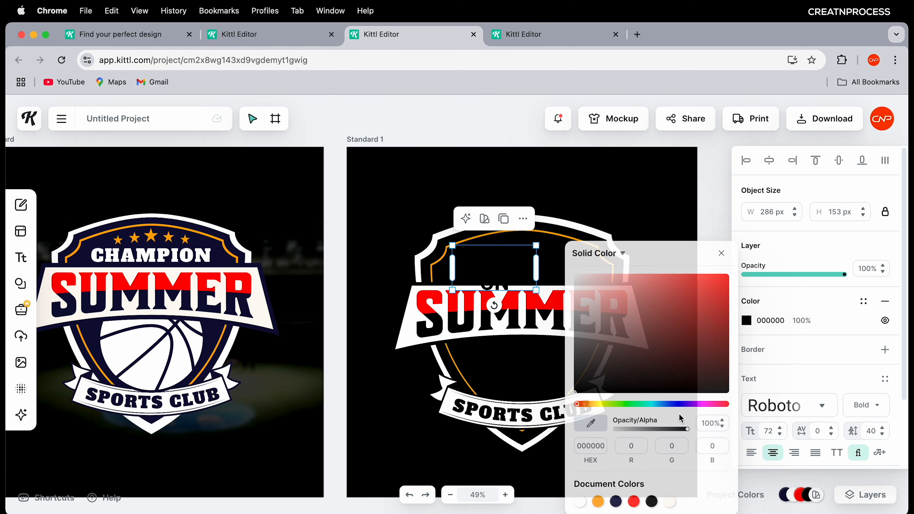
{"action": "left_click", "coordinate": [576, 263]}
{"action": "left_click_drag", "start_coordinate": [579, 263], "coordinate": [568, 276]}
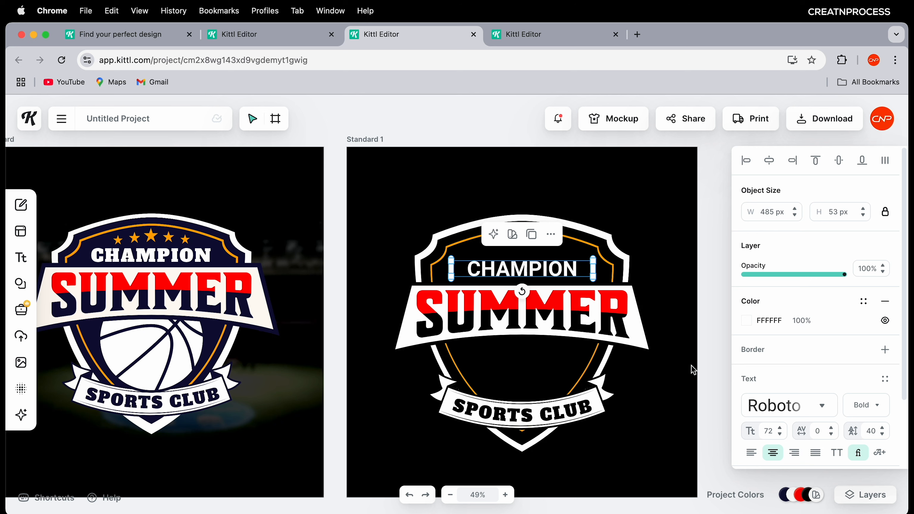
- Set CHAMPION in Alfa Slab One with letter spacing 80, scale it to font size 65 and center it above the banner
{"action": "left_click", "coordinate": [792, 407]}
{"action": "left_click", "coordinate": [649, 249]}
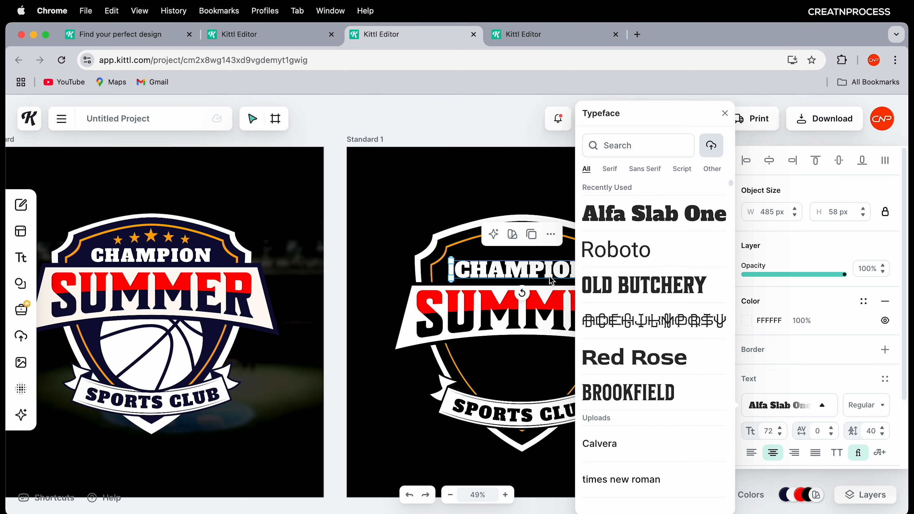
{"action": "left_click", "coordinate": [821, 435]}
{"action": "left_click", "coordinate": [820, 434]}
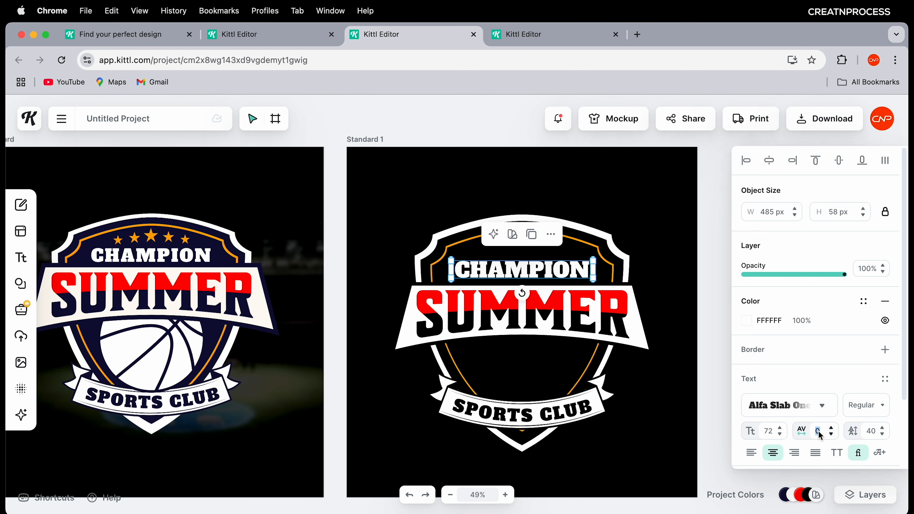
{"action": "type", "text": "80"}
{"action": "key", "text": "Return"}
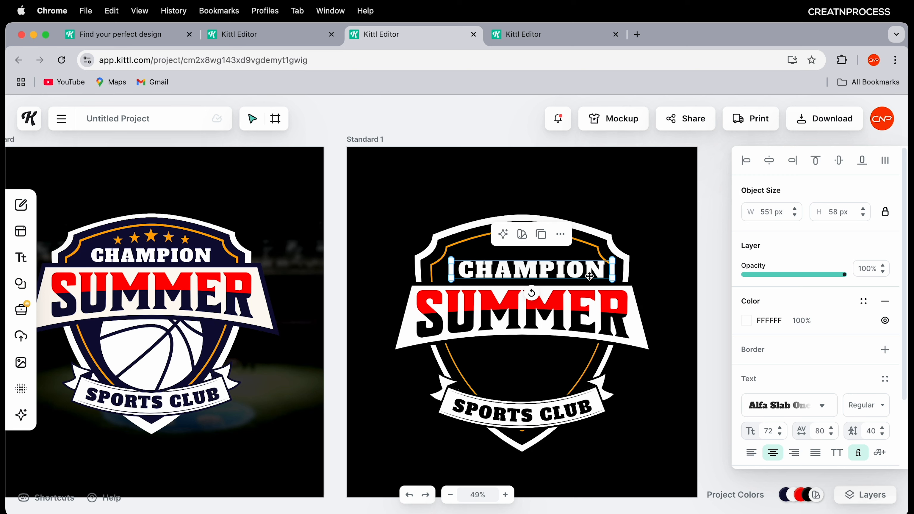
{"action": "mouse_move", "coordinate": [589, 276]}
{"action": "left_mouse_down"}
{"action": "mouse_move", "coordinate": [565, 277]}
{"action": "mouse_move", "coordinate": [596, 268]}
{"action": "left_mouse_up"}
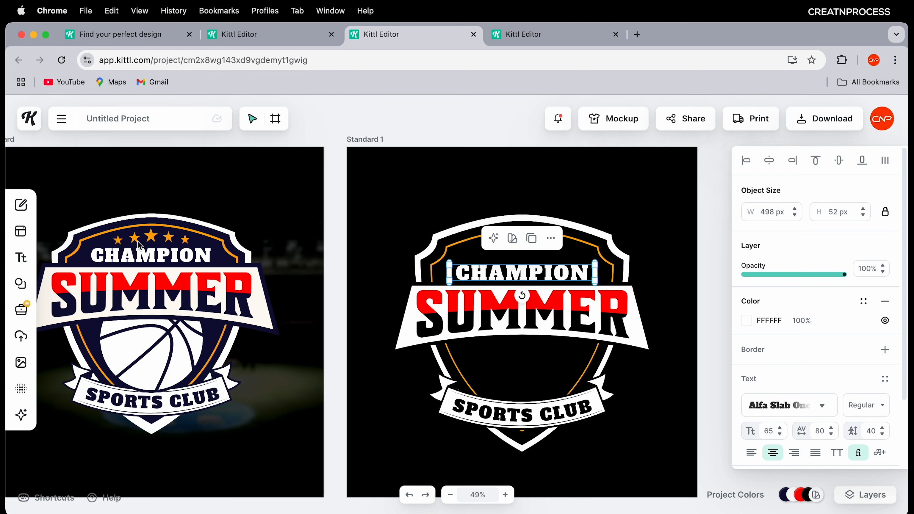
- Search the elements for STAR SHAPE and place the slim five-pointed star on the shield
{"action": "left_click", "coordinate": [22, 285]}
{"action": "left_click", "coordinate": [124, 188]}
{"action": "type", "text": "s"}
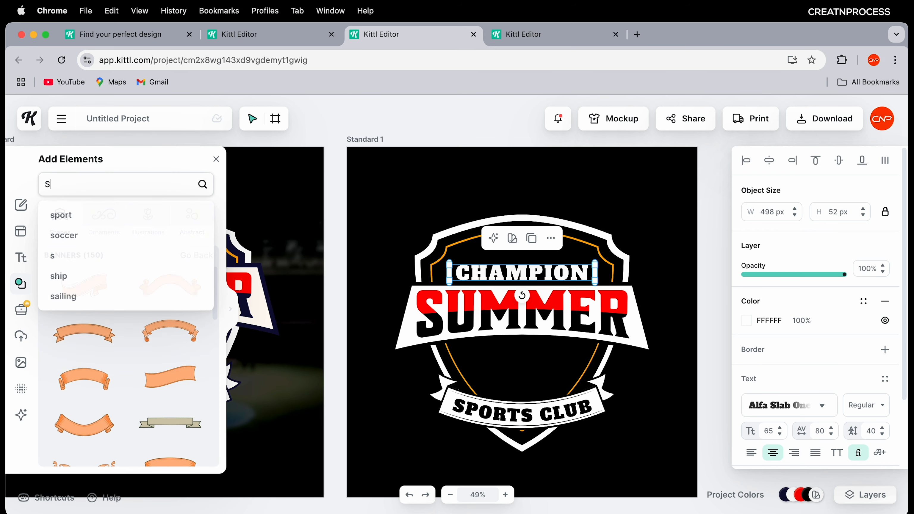
{"action": "type", "text": "TAR SHAPE"}
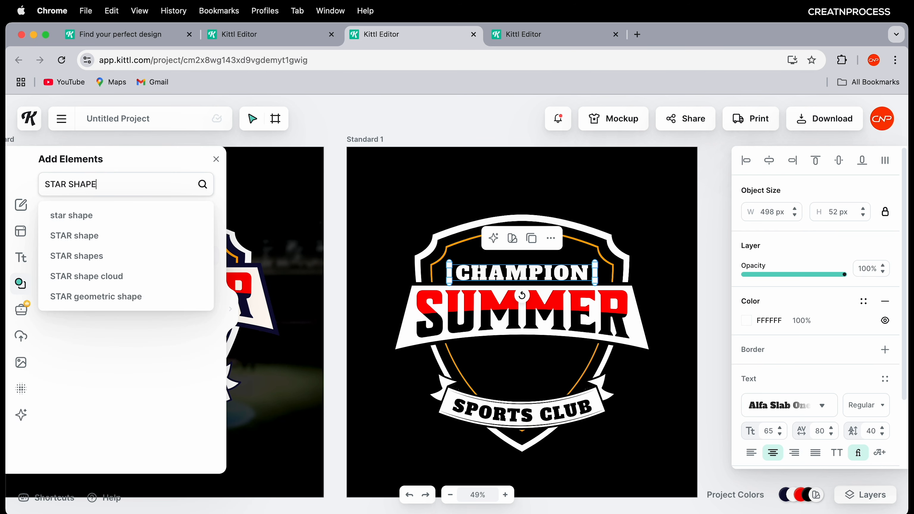
{"action": "key", "text": "Return"}
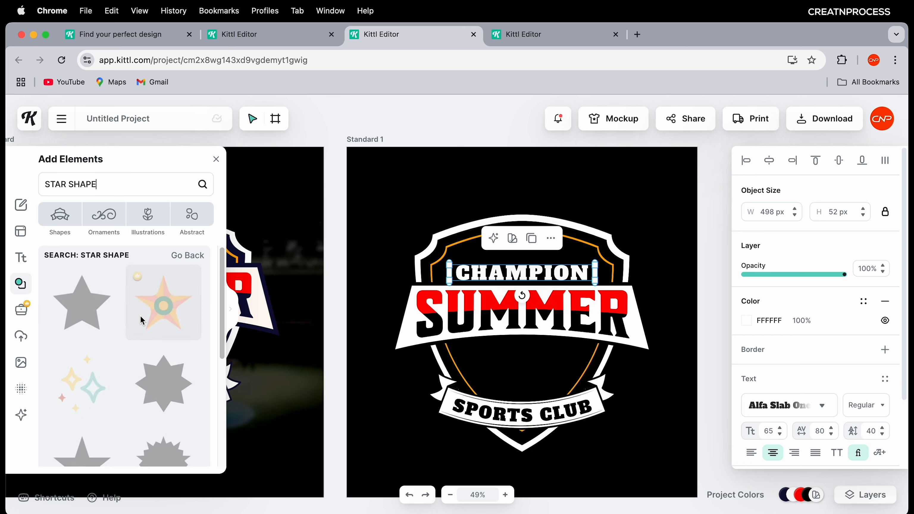
{"action": "scroll", "coordinate": [123, 341], "scroll_direction": "down", "scroll_amount": 2}
{"action": "scroll", "coordinate": [125, 343], "scroll_direction": "down", "scroll_amount": 5}
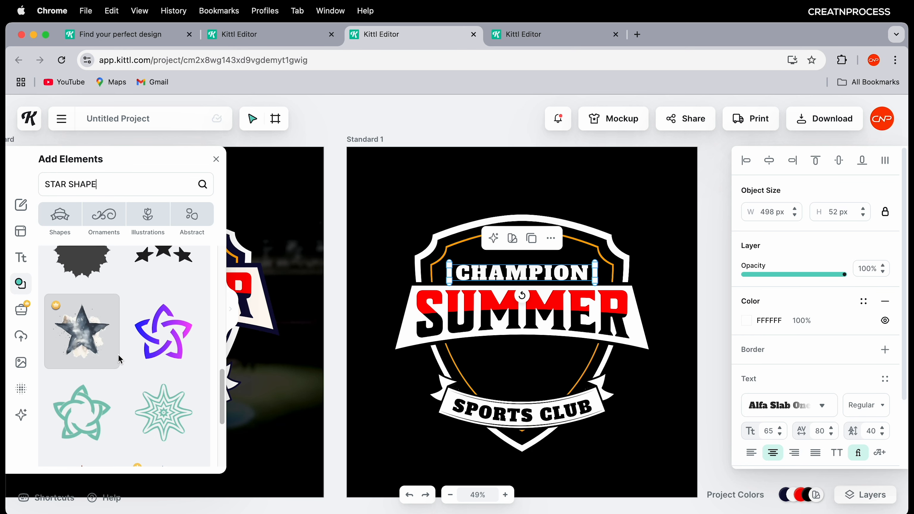
{"action": "scroll", "coordinate": [120, 356], "scroll_direction": "up", "scroll_amount": 9}
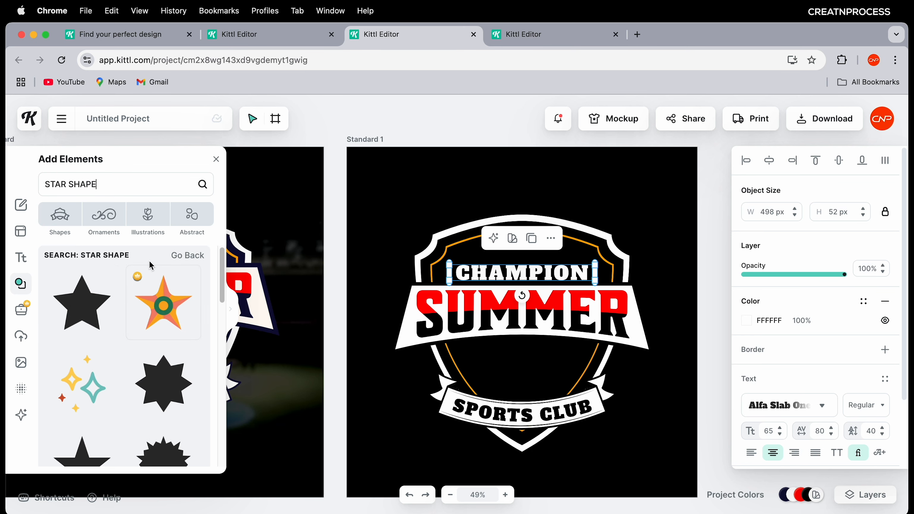
{"action": "scroll", "coordinate": [122, 344], "scroll_direction": "down", "scroll_amount": 3}
{"action": "left_click_drag", "start_coordinate": [105, 353], "coordinate": [550, 244]}
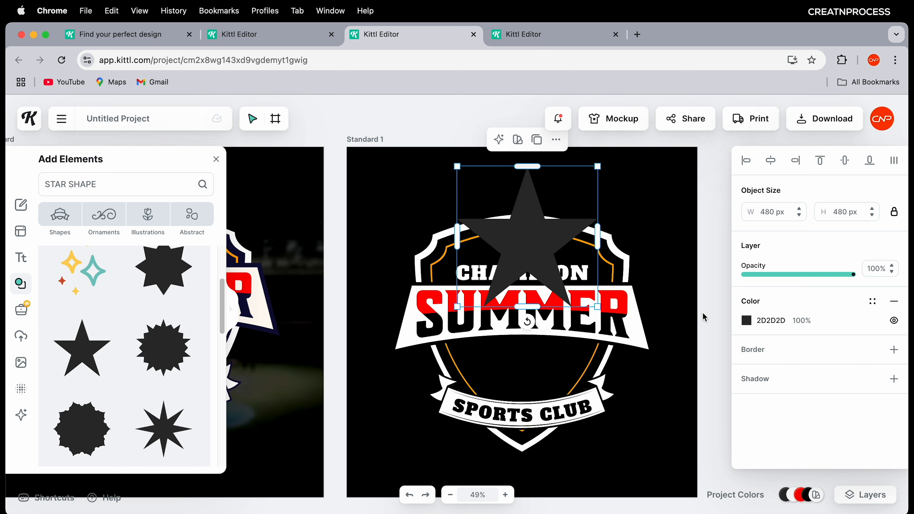
- Color the star orange (FFA601), shrink it to about 78 px and place it above CHAMPION
{"action": "left_click", "coordinate": [748, 321]}
{"action": "left_click", "coordinate": [598, 501]}
{"action": "left_click", "coordinate": [559, 225]}
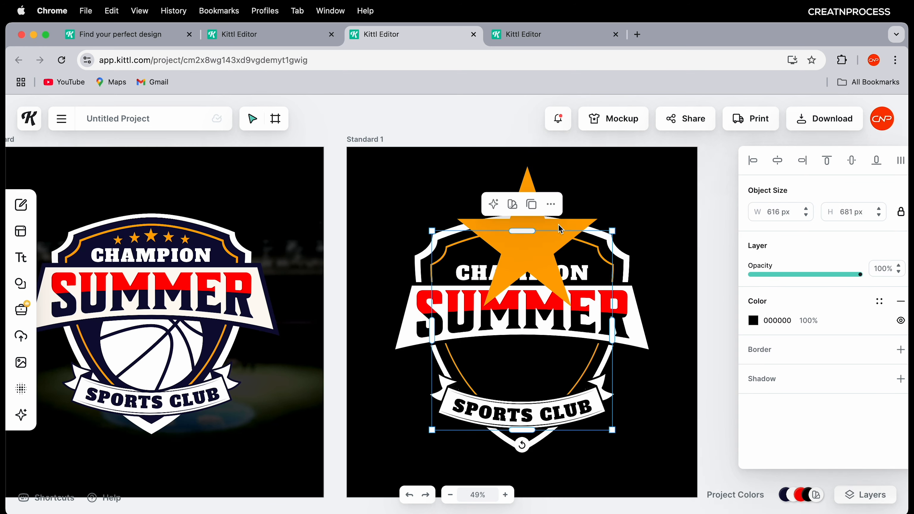
{"action": "left_click_drag", "start_coordinate": [596, 167], "coordinate": [502, 305]}
{"action": "left_click_drag", "start_coordinate": [523, 266], "coordinate": [532, 254]}
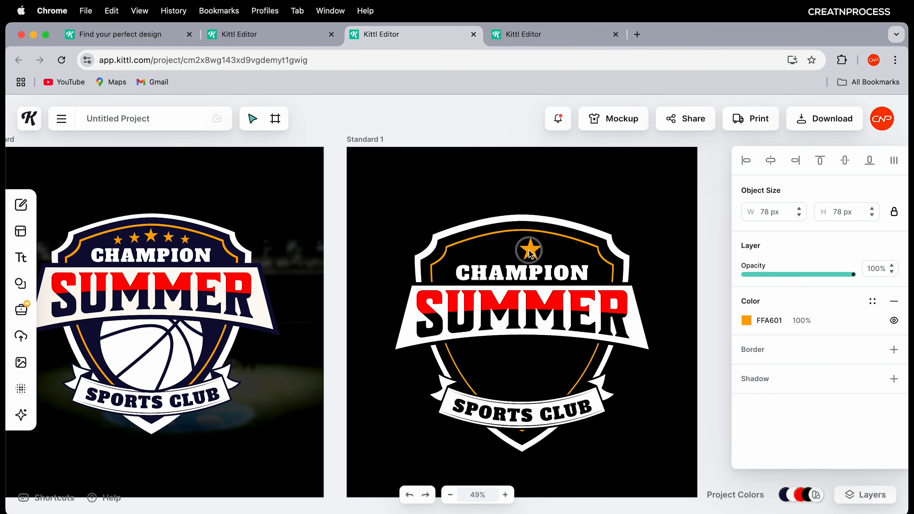
- Shrink and center the star, and add two progressively smaller copies of it in a row to its right
{"action": "scroll", "coordinate": [524, 250], "scroll_direction": "up", "scroll_amount": 5}
{"action": "left_click_drag", "start_coordinate": [556, 213], "coordinate": [566, 248]}
{"action": "left_click_drag", "start_coordinate": [581, 227], "coordinate": [574, 233]}
{"action": "left_click_drag", "start_coordinate": [564, 249], "coordinate": [603, 252], "text": "alt"}
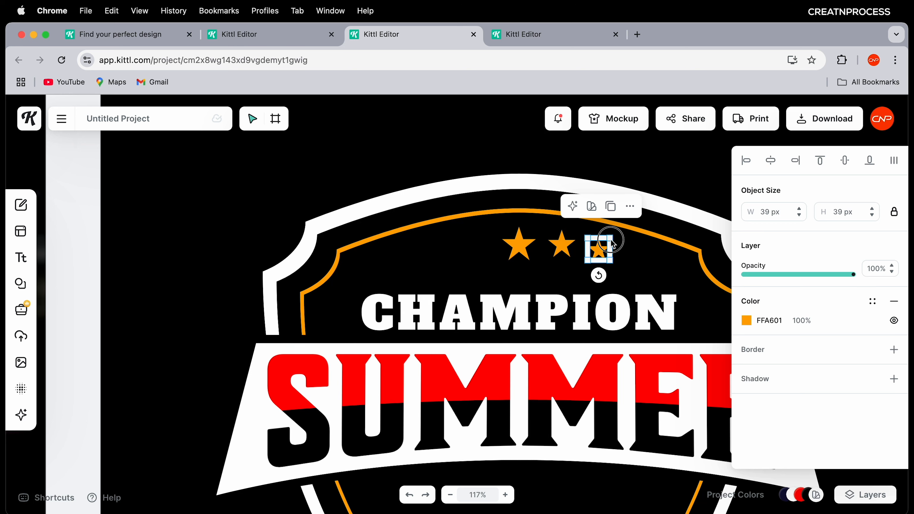
- Duplicate the two smaller stars to the left of the center star and mirror them to complete a symmetrical five-star row
{"action": "left_click", "coordinate": [565, 253], "text": "shift"}
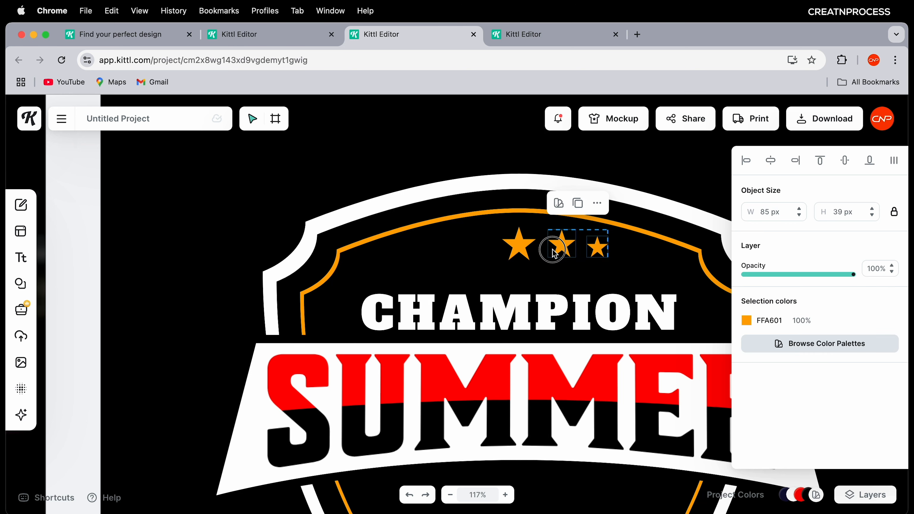
{"action": "left_click_drag", "start_coordinate": [555, 254], "coordinate": [476, 248], "text": "alt"}
{"action": "right_click", "coordinate": [438, 261]}
{"action": "left_click", "coordinate": [471, 384]}
{"action": "key", "text": "super+z"}
{"action": "scroll", "coordinate": [519, 263], "scroll_direction": "down", "scroll_amount": 1}
{"action": "scroll", "coordinate": [542, 296], "scroll_direction": "down", "scroll_amount": 5}
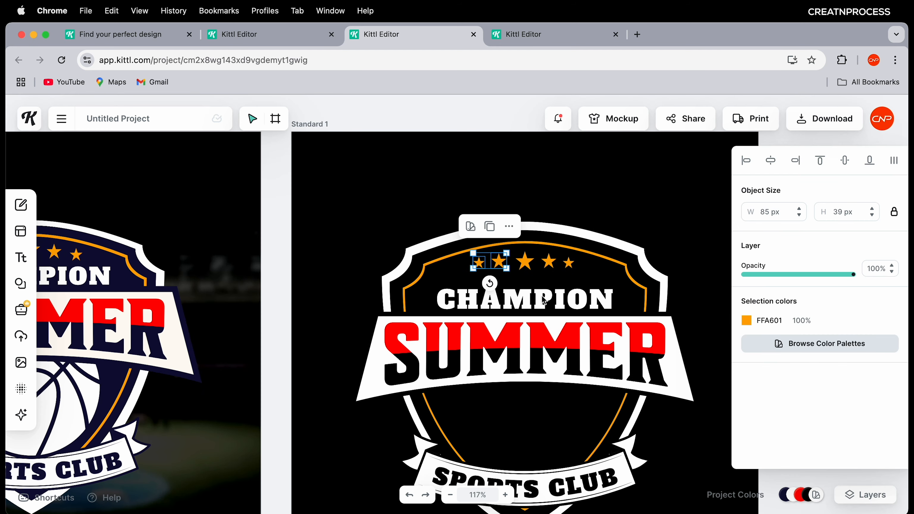
- Move CHAMPION slightly up toward the stars, and shift the banner together with SUMMER slightly up
{"action": "left_click_drag", "start_coordinate": [544, 299], "coordinate": [543, 292]}
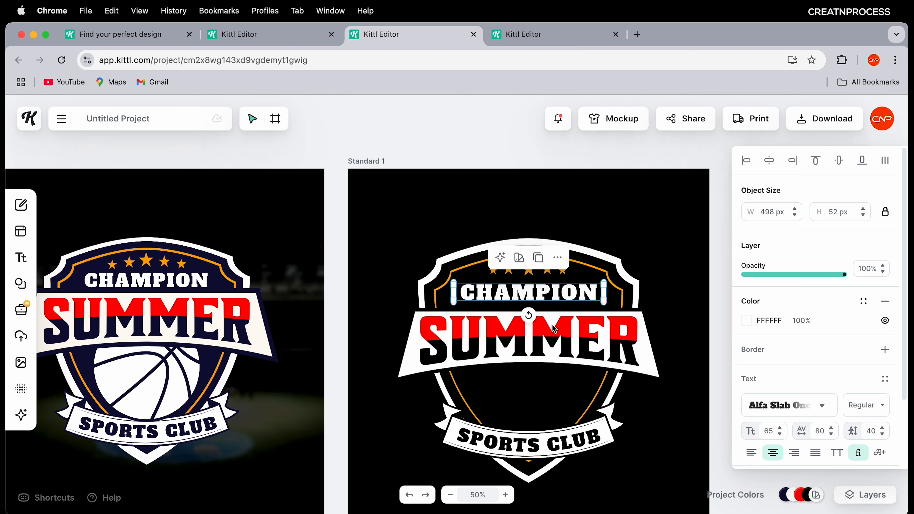
{"action": "left_click", "coordinate": [573, 342]}
{"action": "left_click", "coordinate": [648, 365]}
{"action": "left_click_drag", "start_coordinate": [648, 365], "coordinate": [648, 360]}
{"action": "scroll", "coordinate": [525, 423], "scroll_direction": "down", "scroll_amount": 2}
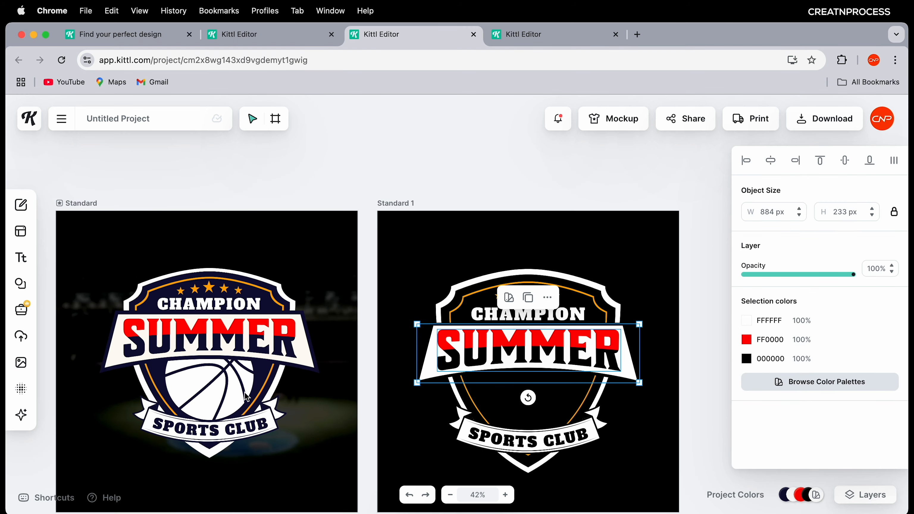
- Examine the basketball illustration in the reference logo on the first artboard
{"action": "left_click_drag", "start_coordinate": [330, 412], "coordinate": [400, 307]}
{"action": "scroll", "coordinate": [337, 319], "scroll_direction": "up", "scroll_amount": 2}
{"action": "left_click_drag", "start_coordinate": [440, 281], "coordinate": [387, 364]}
{"action": "left_click_drag", "start_coordinate": [308, 345], "coordinate": [359, 319]}
{"action": "left_click", "coordinate": [264, 337]}
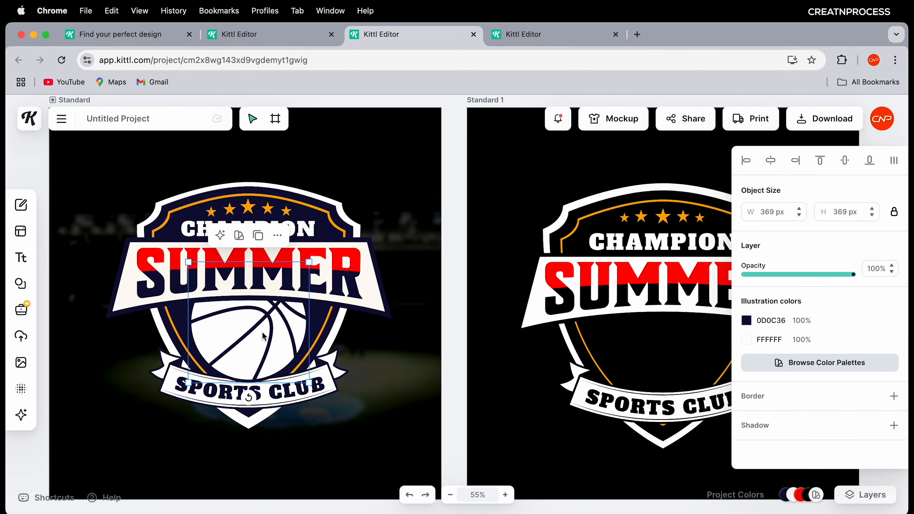
- Add the eagle head from the Animal Heads illustrations to the design
{"action": "left_click", "coordinate": [28, 288]}
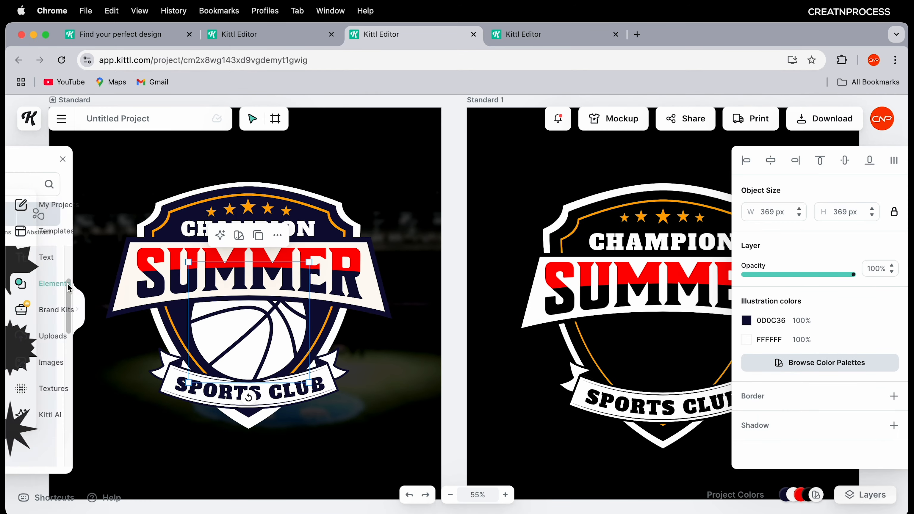
{"action": "left_click", "coordinate": [148, 215]}
{"action": "scroll", "coordinate": [139, 342], "scroll_direction": "down", "scroll_amount": 15}
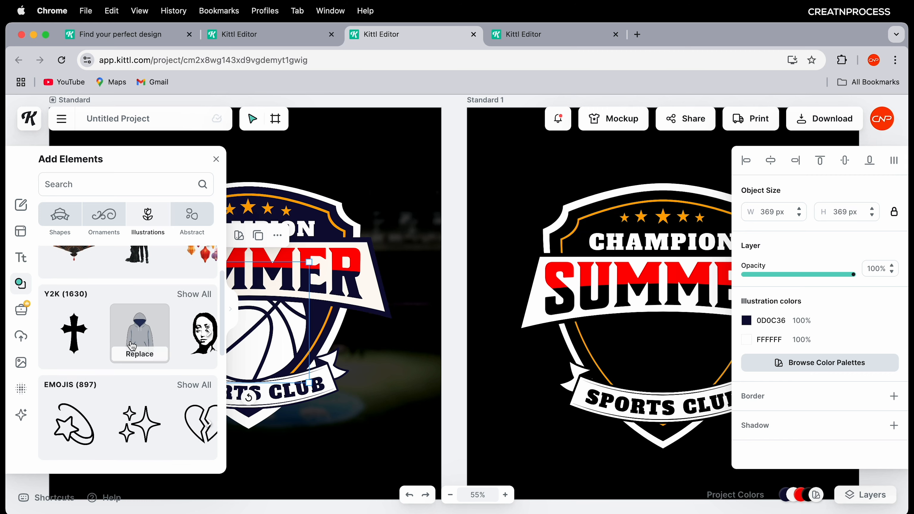
{"action": "scroll", "coordinate": [122, 342], "scroll_direction": "up", "scroll_amount": 5}
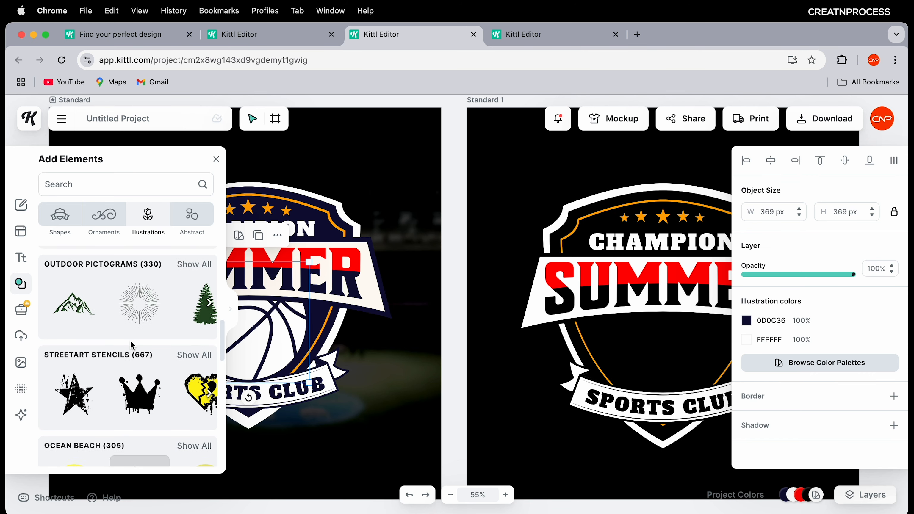
{"action": "scroll", "coordinate": [115, 338], "scroll_direction": "down", "scroll_amount": 5}
{"action": "scroll", "coordinate": [111, 337], "scroll_direction": "down", "scroll_amount": 12}
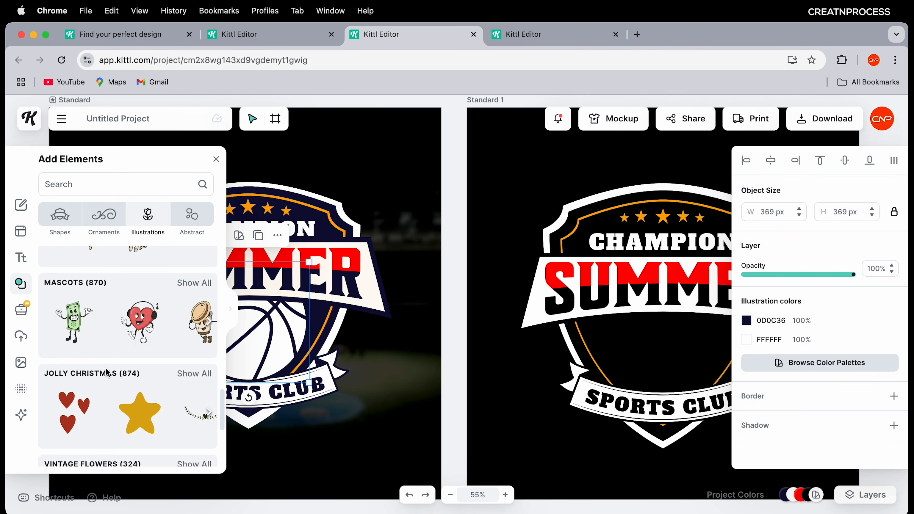
{"action": "scroll", "coordinate": [73, 384], "scroll_direction": "down", "scroll_amount": 5}
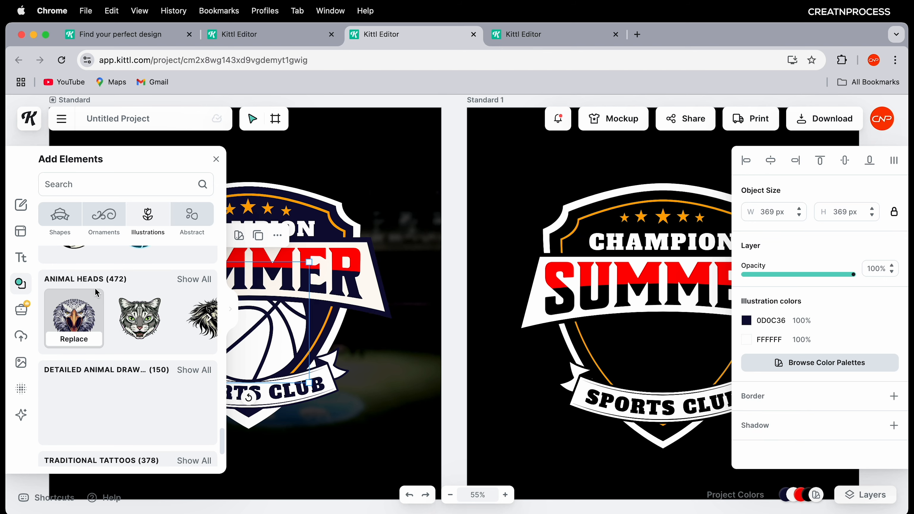
{"action": "left_click", "coordinate": [200, 283]}
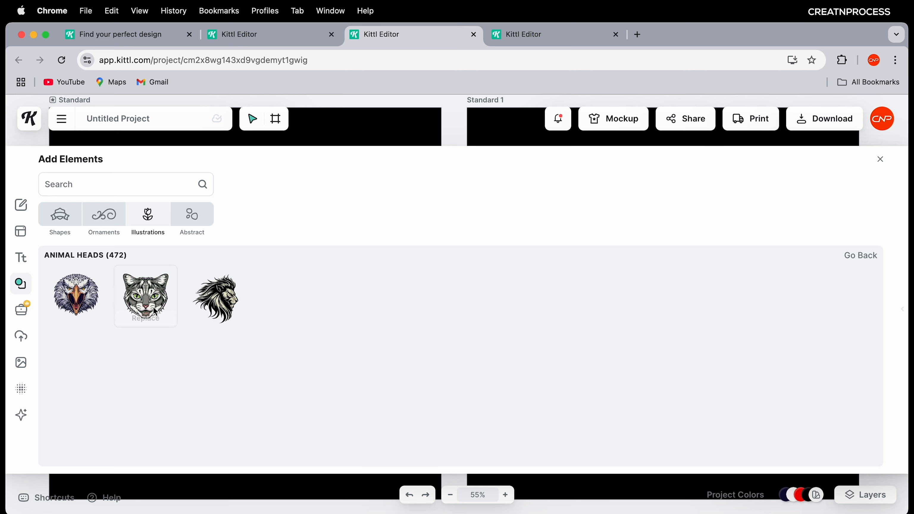
{"action": "left_click", "coordinate": [88, 298]}
- Add the American football from the Sports illustrations and close the elements library
{"action": "left_click", "coordinate": [858, 262]}
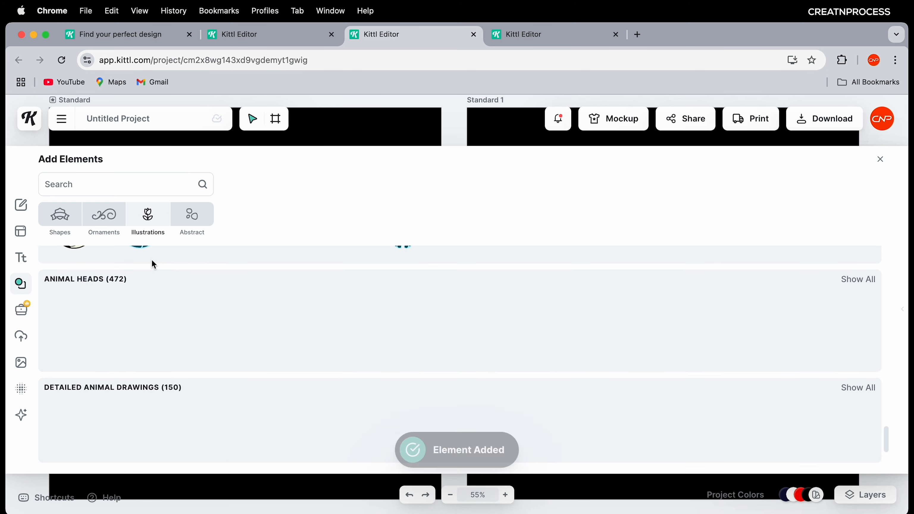
{"action": "scroll", "coordinate": [137, 307], "scroll_direction": "up", "scroll_amount": 4}
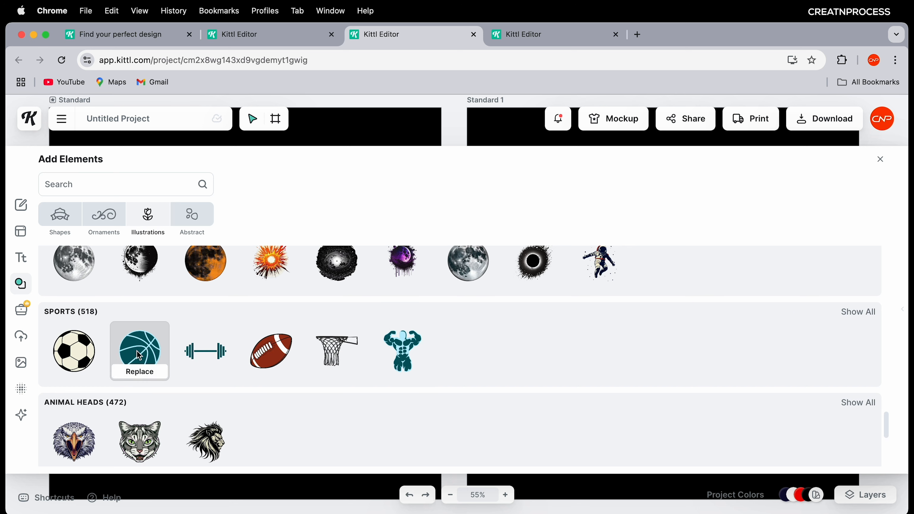
{"action": "left_click", "coordinate": [275, 355]}
{"action": "left_click", "coordinate": [880, 160]}
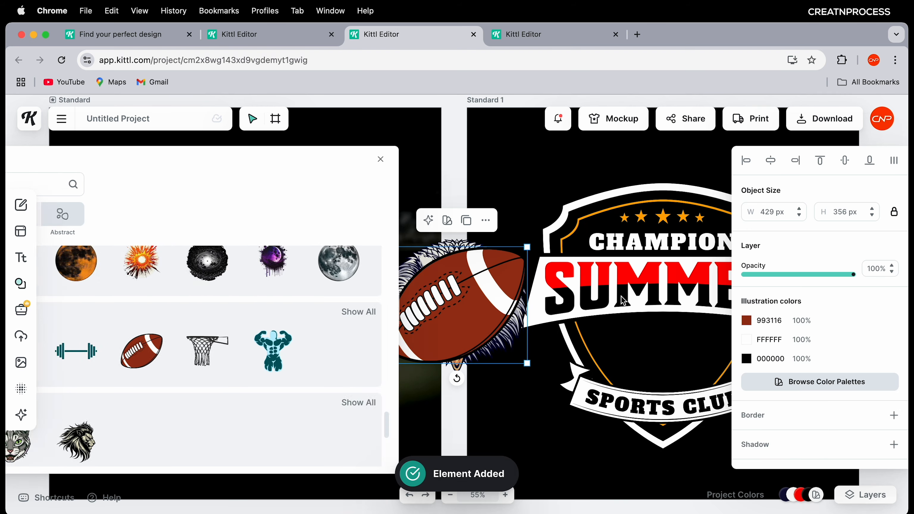
{"action": "left_click", "coordinate": [512, 408]}
- Move the football aside onto the first artboard, and place the eagle head in the second artboard's shield, scaled to about 364 px wide
{"action": "scroll", "coordinate": [537, 369], "scroll_direction": "right", "scroll_amount": 2}
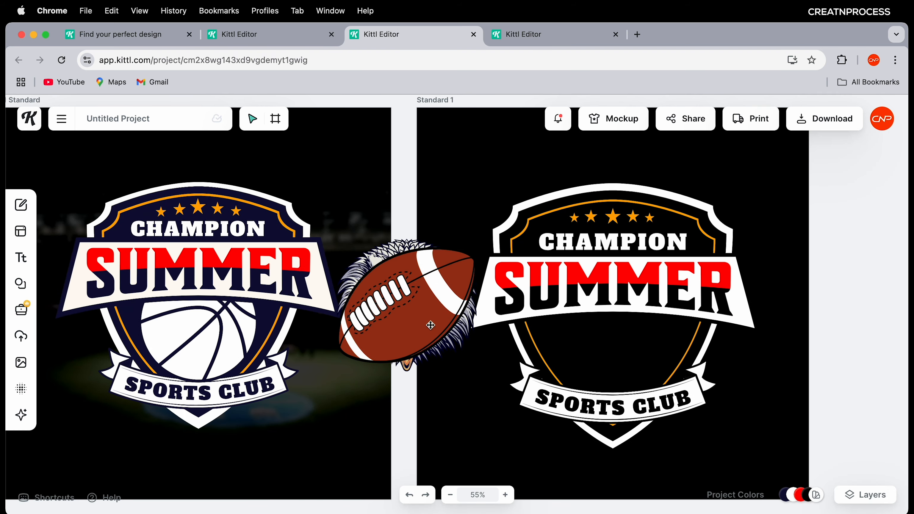
{"action": "left_click_drag", "start_coordinate": [395, 333], "coordinate": [335, 423]}
{"action": "left_click_drag", "start_coordinate": [410, 308], "coordinate": [631, 384]}
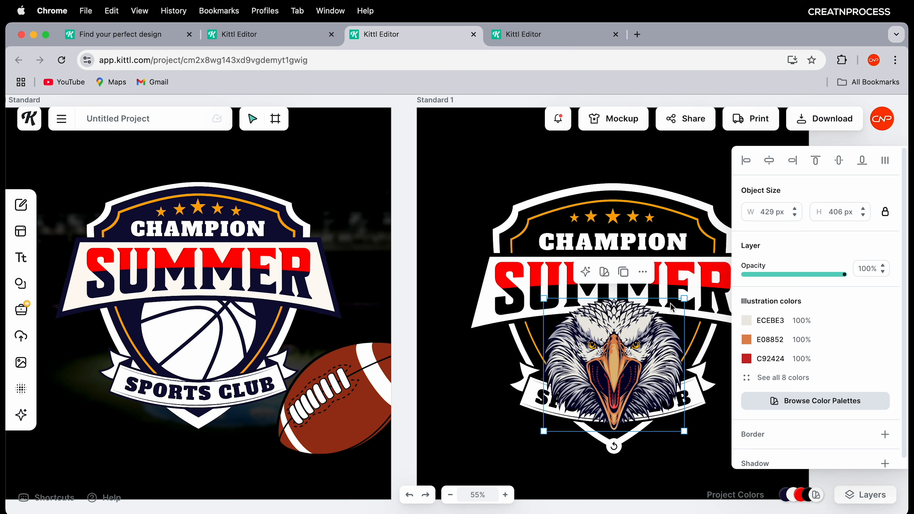
{"action": "left_click_drag", "start_coordinate": [684, 302], "coordinate": [664, 320]}
{"action": "left_click_drag", "start_coordinate": [598, 358], "coordinate": [608, 338]}
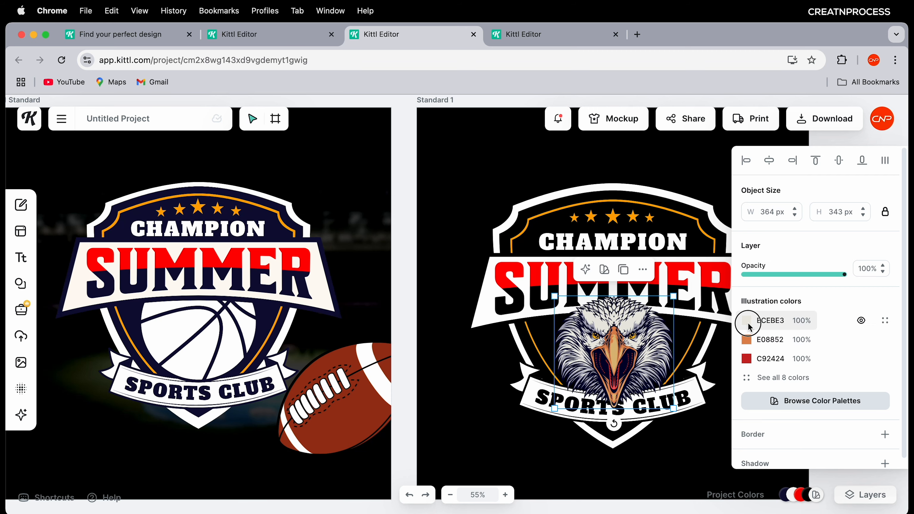
- Change the eagle head's light gray illustration color to white (FFFFFF) and deselect it
{"action": "left_click", "coordinate": [748, 322]}
{"action": "left_click", "coordinate": [579, 485]}
{"action": "left_click", "coordinate": [531, 460]}
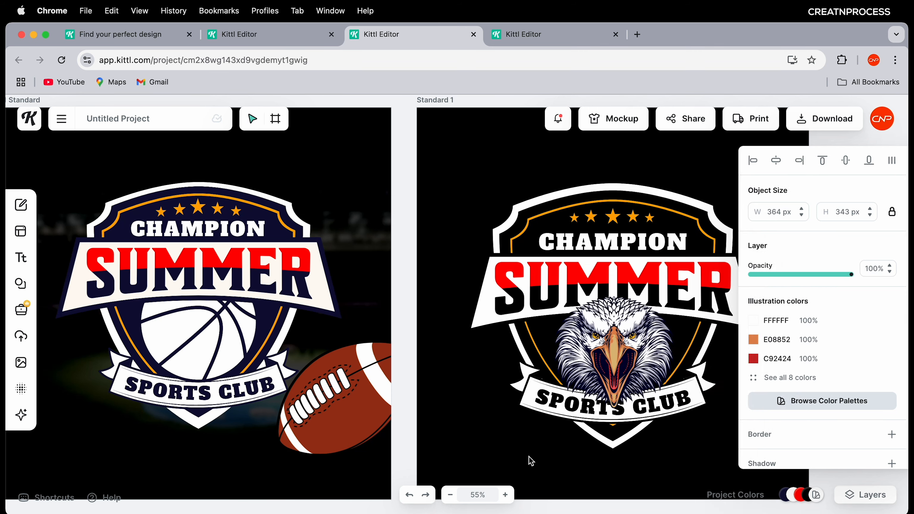
- Delete the eagle head from the second artboard's shield and the American football from the first artboard
{"action": "left_click", "coordinate": [614, 353]}
{"action": "left_click", "coordinate": [562, 356]}
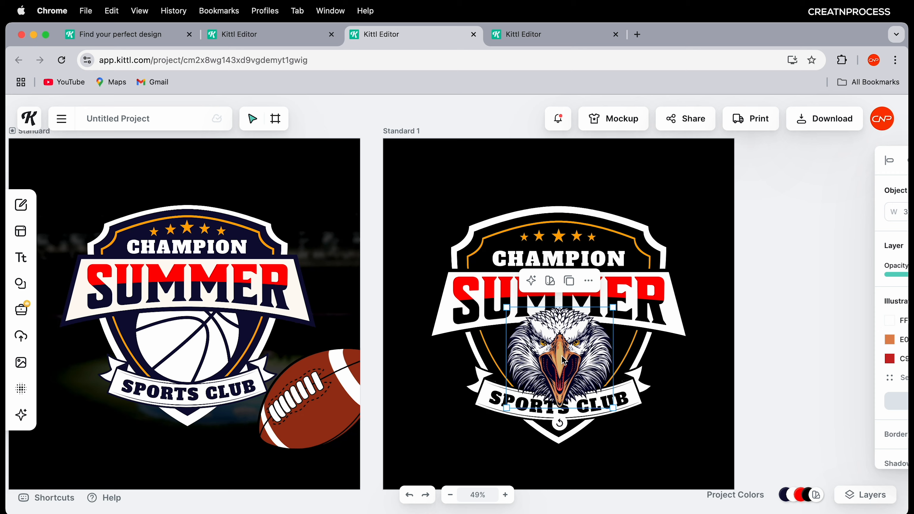
{"action": "key", "text": "Delete"}
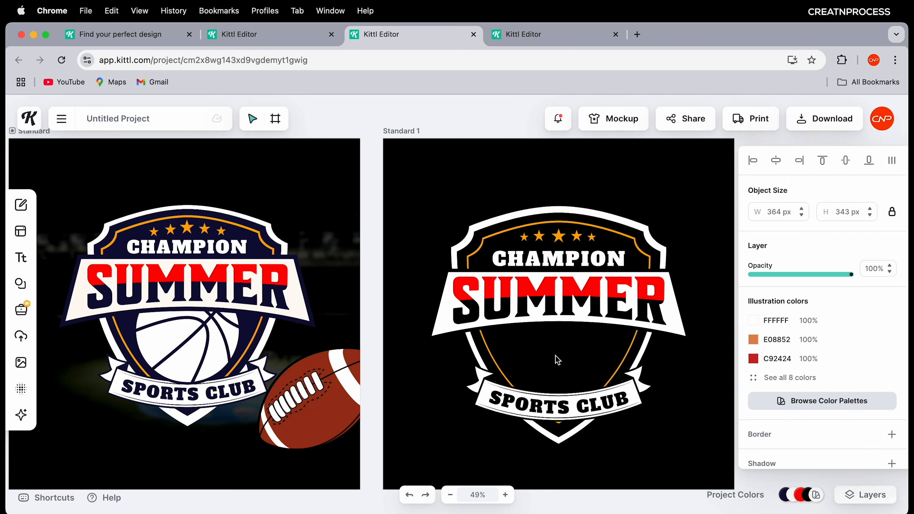
- Add the basketball from the Sports illustrations, move it over the second artboard's shield and close the elements library
{"action": "left_click", "coordinate": [22, 284]}
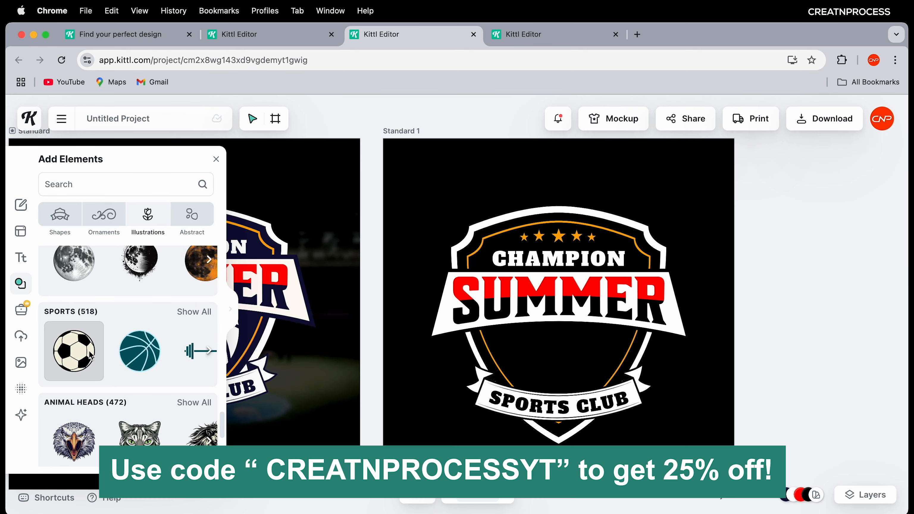
{"action": "scroll", "coordinate": [123, 368], "scroll_direction": "down", "scroll_amount": 5}
{"action": "scroll", "coordinate": [123, 368], "scroll_direction": "down", "scroll_amount": 5}
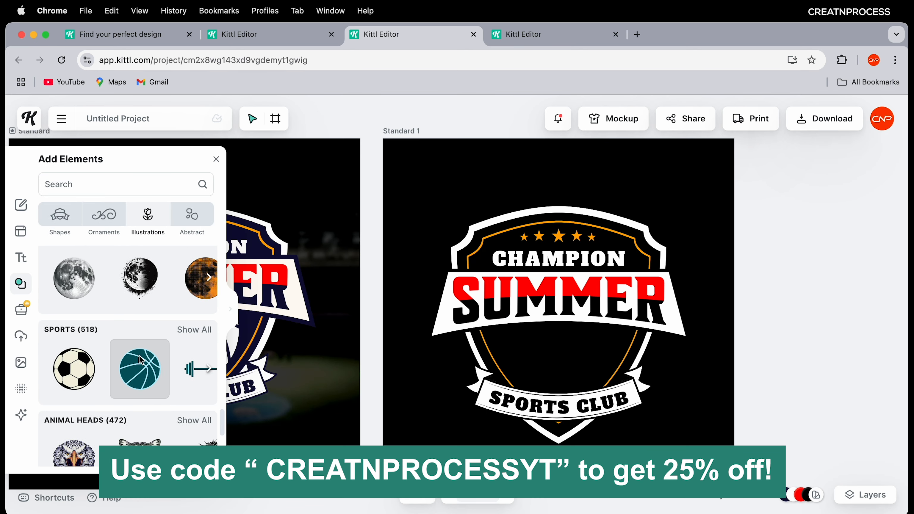
{"action": "left_click", "coordinate": [145, 379]}
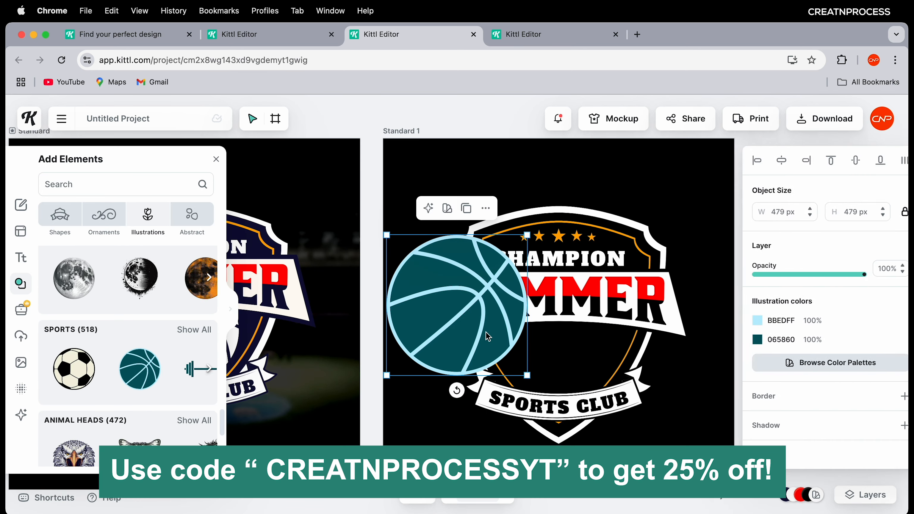
{"action": "left_click", "coordinate": [216, 161]}
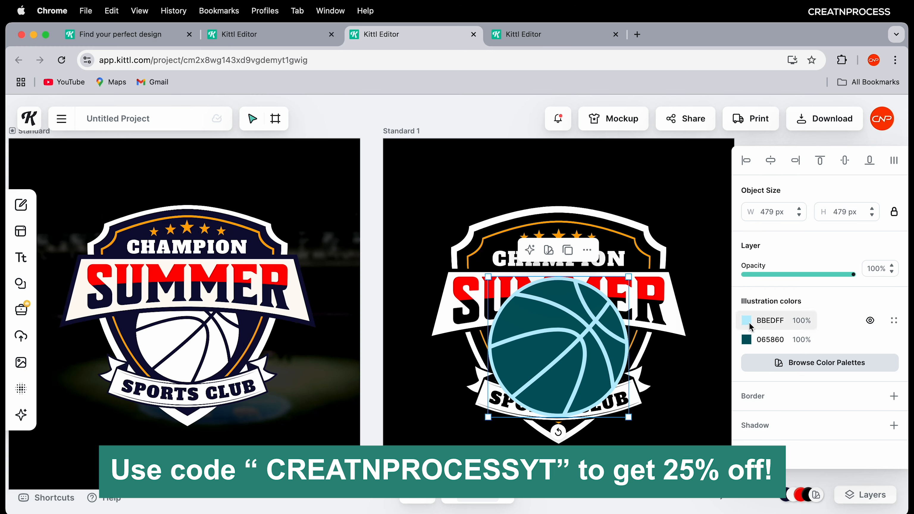
- Change the basketball's line color to black (000000) and its fill color to white (FFFFFF)
{"action": "left_click", "coordinate": [749, 325]}
{"action": "left_click", "coordinate": [651, 502]}
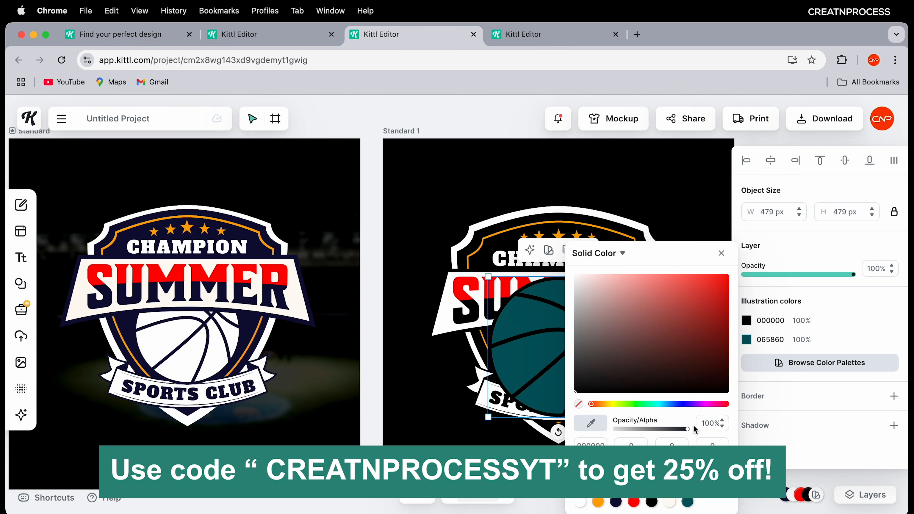
{"action": "left_click", "coordinate": [747, 339]}
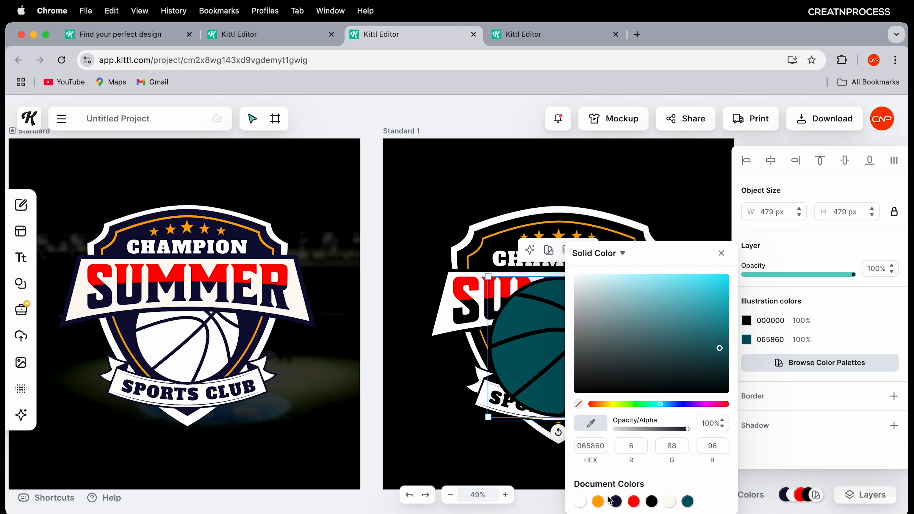
{"action": "left_click", "coordinate": [579, 501]}
{"action": "left_click", "coordinate": [523, 358]}
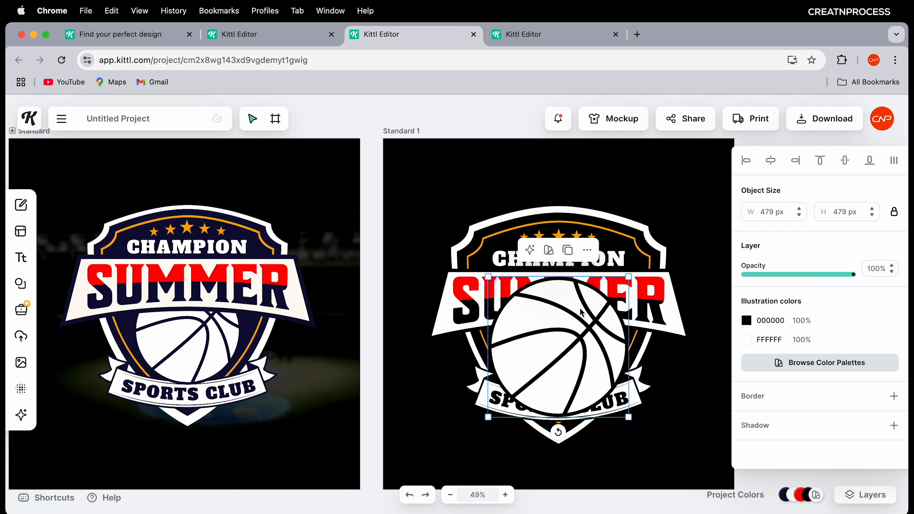
- Scale the basketball down to about 382 px wide and center it in the lower part of the shield
{"action": "left_click_drag", "start_coordinate": [580, 313], "coordinate": [579, 350]}
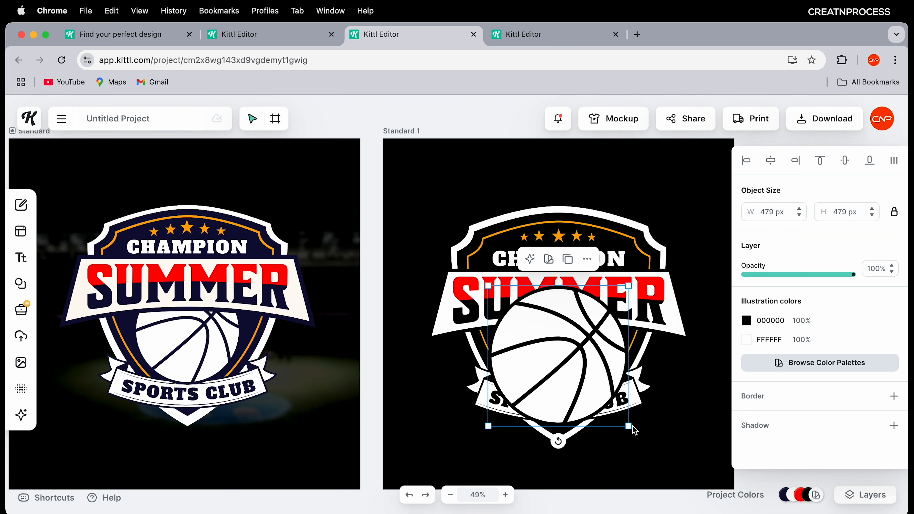
{"action": "left_click_drag", "start_coordinate": [632, 425], "coordinate": [604, 400]}
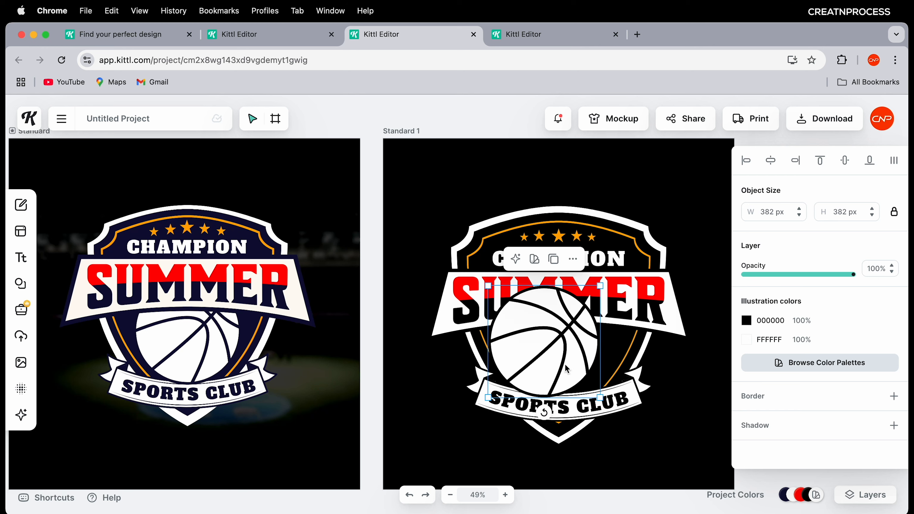
{"action": "left_click_drag", "start_coordinate": [566, 369], "coordinate": [580, 360]}
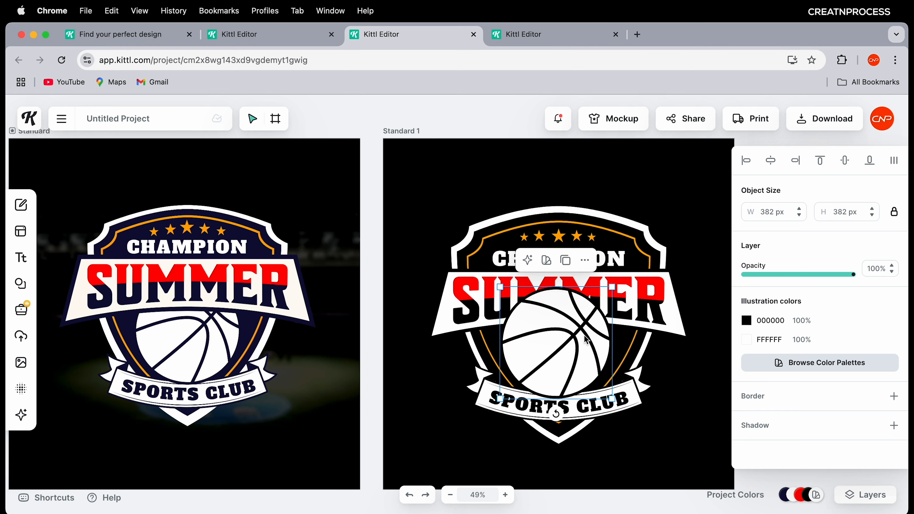
- Bring the banner and its SUMMER text in front of the basketball, nudge the ball into place and deselect
{"action": "scroll", "coordinate": [587, 341], "scroll_direction": "up", "scroll_amount": 2}
{"action": "left_click", "coordinate": [630, 305]}
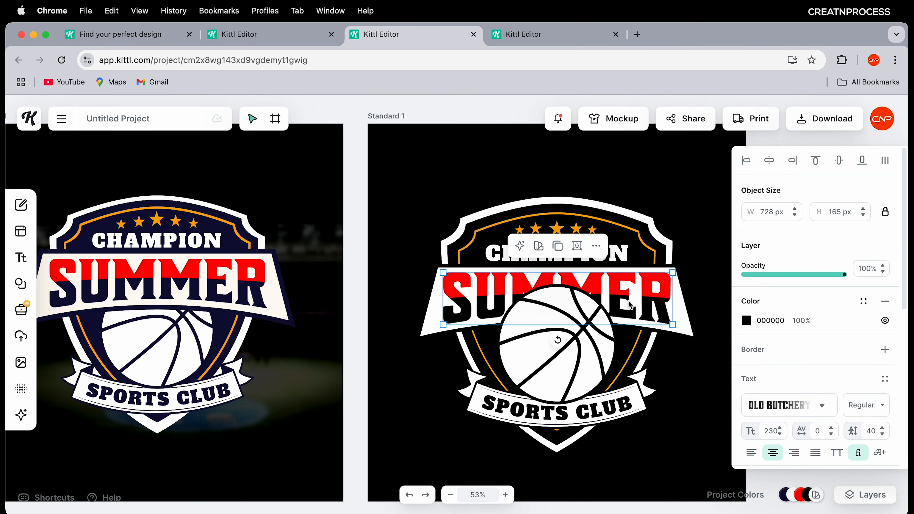
{"action": "right_click", "coordinate": [664, 316]}
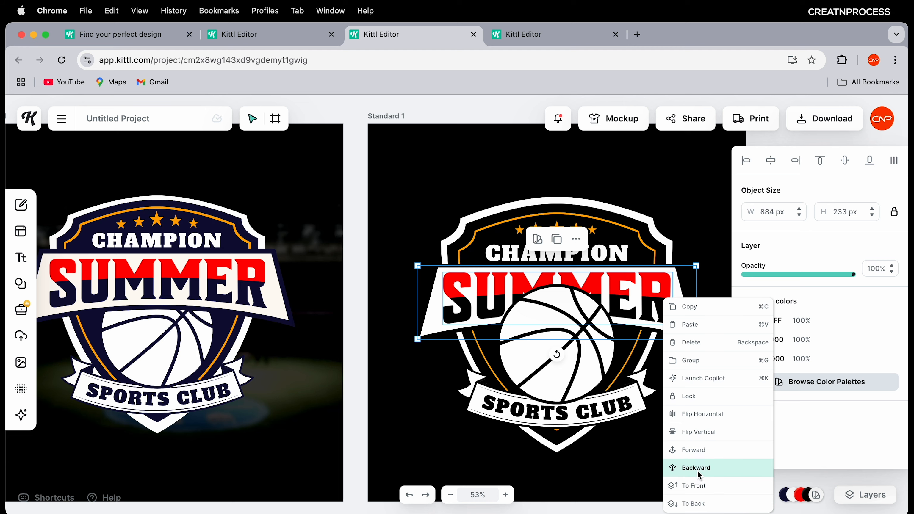
{"action": "left_click", "coordinate": [694, 485]}
{"action": "left_click_drag", "start_coordinate": [561, 373], "coordinate": [560, 376]}
{"action": "left_click", "coordinate": [679, 410]}
{"action": "scroll", "coordinate": [570, 360], "scroll_direction": "down", "scroll_amount": 5}
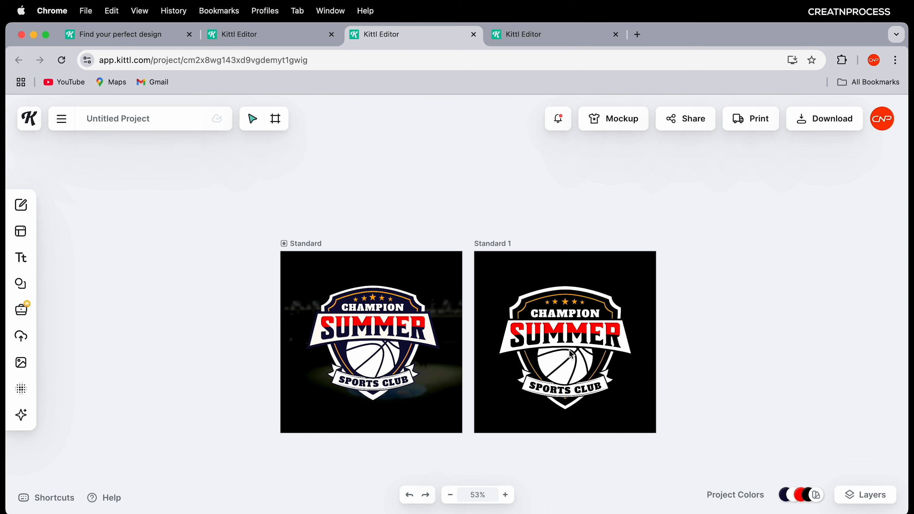
- Resize the basketball to about 397 px wide between the banner and the SPORTS CLUB ribbon, and deselect
{"action": "scroll", "coordinate": [572, 355], "scroll_direction": "up", "scroll_amount": 4}
{"action": "left_click", "coordinate": [567, 391]}
{"action": "left_click_drag", "start_coordinate": [622, 425], "coordinate": [591, 399]}
{"action": "scroll", "coordinate": [592, 400], "scroll_direction": "down", "scroll_amount": 4}
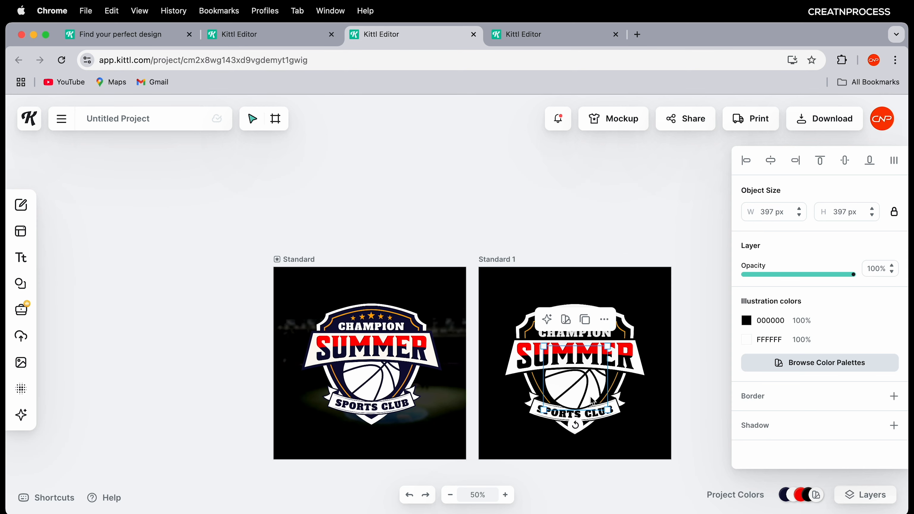
{"action": "scroll", "coordinate": [591, 453], "scroll_direction": "down", "scroll_amount": 2}
{"action": "scroll", "coordinate": [583, 414], "scroll_direction": "up", "scroll_amount": 2}
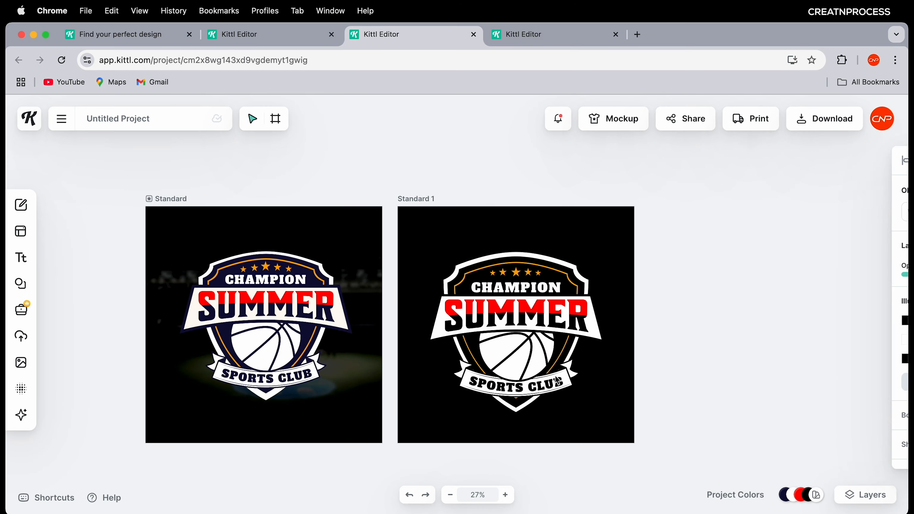
{"action": "left_click", "coordinate": [579, 399]}
{"action": "scroll", "coordinate": [576, 398], "scroll_direction": "right", "scroll_amount": 2}
{"action": "left_click_drag", "start_coordinate": [504, 380], "coordinate": [501, 379]}
{"action": "left_click", "coordinate": [564, 370]}
{"action": "scroll", "coordinate": [522, 346], "scroll_direction": "left", "scroll_amount": 1}
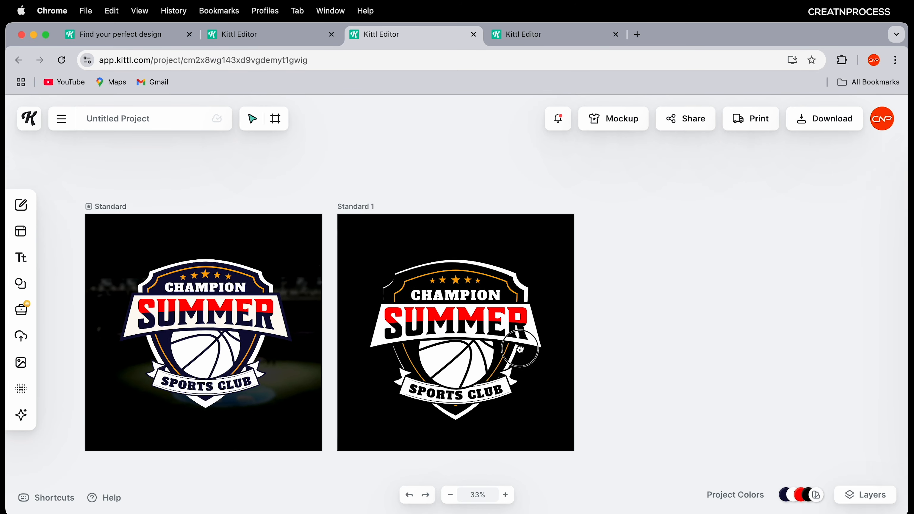
- Review the Brew Haven coffee shop logos in the other project tab and return to the sports club project
{"action": "left_click", "coordinate": [306, 35]}
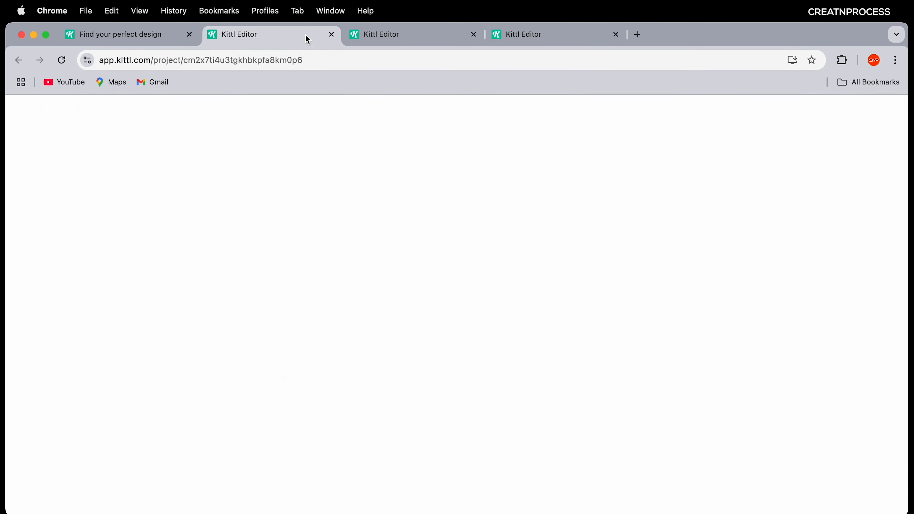
{"action": "scroll", "coordinate": [463, 307], "scroll_direction": "up", "scroll_amount": 1}
{"action": "left_click_drag", "start_coordinate": [463, 307], "coordinate": [493, 368]}
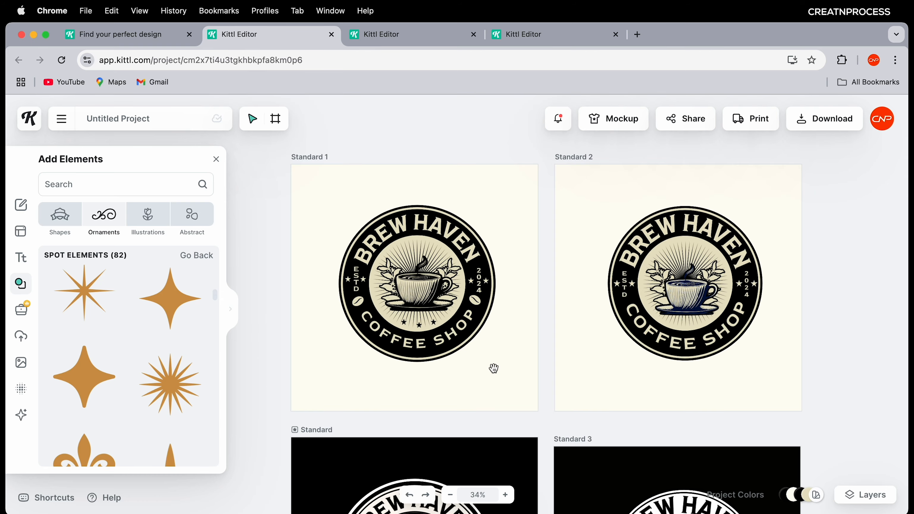
{"action": "key", "text": "ctrl+Tab"}
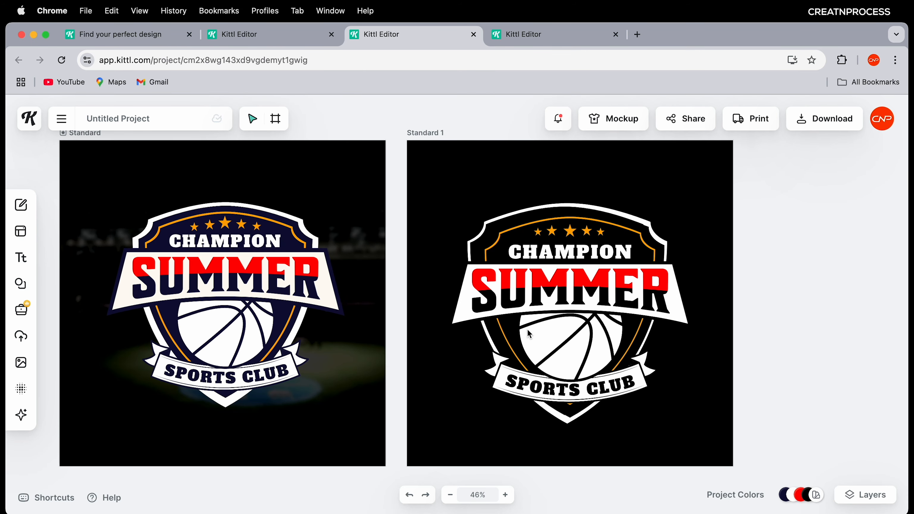
- Select the whole badge on the second artboard and change its white color to orange (FFA601)
{"action": "scroll", "coordinate": [527, 329], "scroll_direction": "down", "scroll_amount": 1}
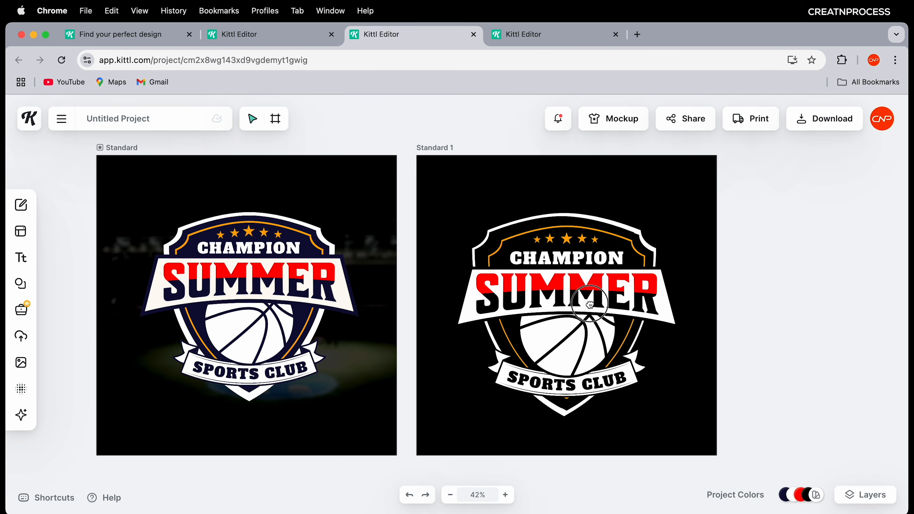
{"action": "left_click_drag", "start_coordinate": [590, 305], "coordinate": [510, 304]}
{"action": "left_click_drag", "start_coordinate": [625, 446], "coordinate": [376, 195]}
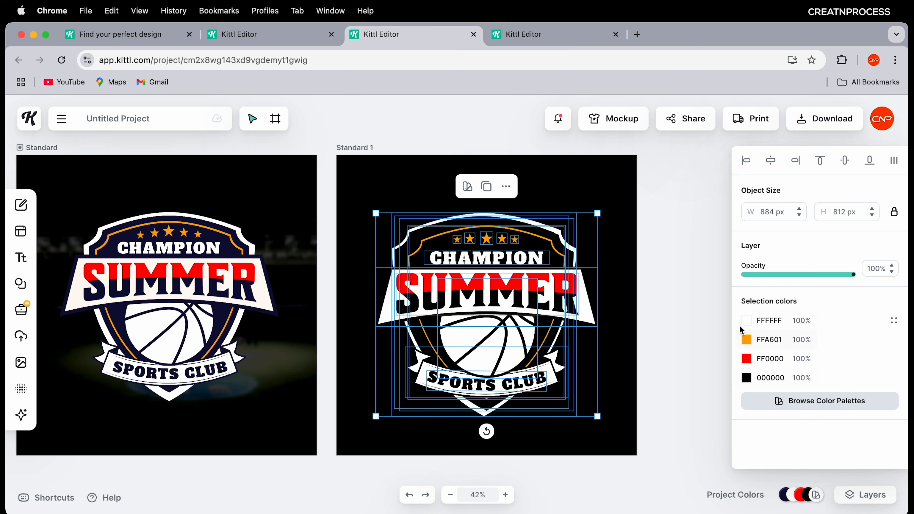
{"action": "scroll", "coordinate": [682, 323], "scroll_direction": "left", "scroll_amount": 2}
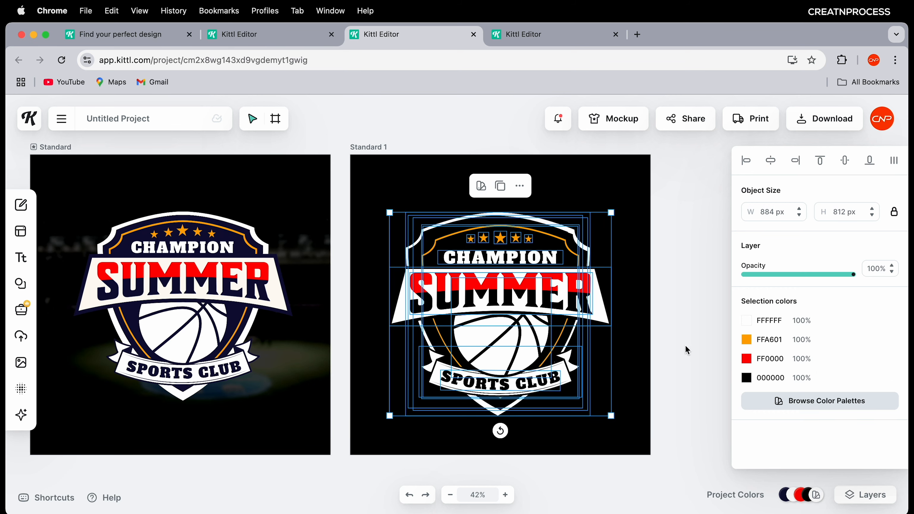
{"action": "left_click", "coordinate": [743, 324]}
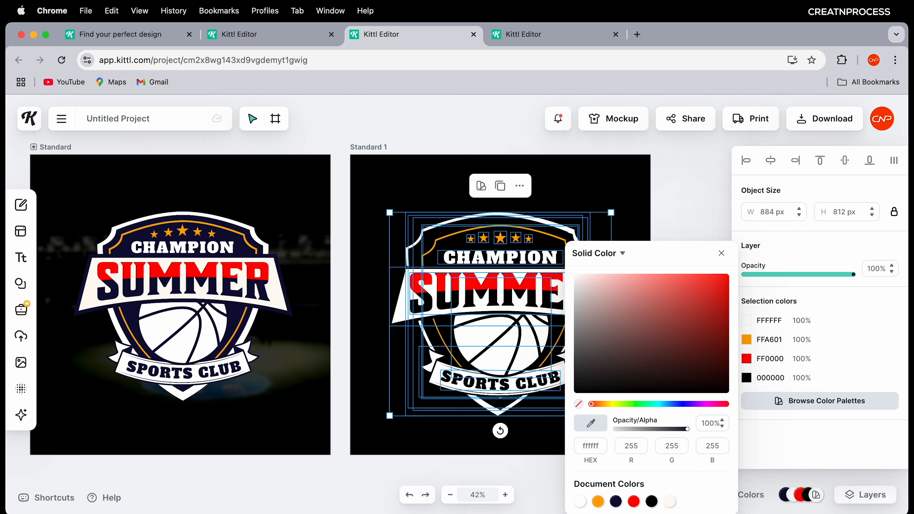
{"action": "left_click", "coordinate": [598, 501]}
{"action": "left_click", "coordinate": [496, 468]}
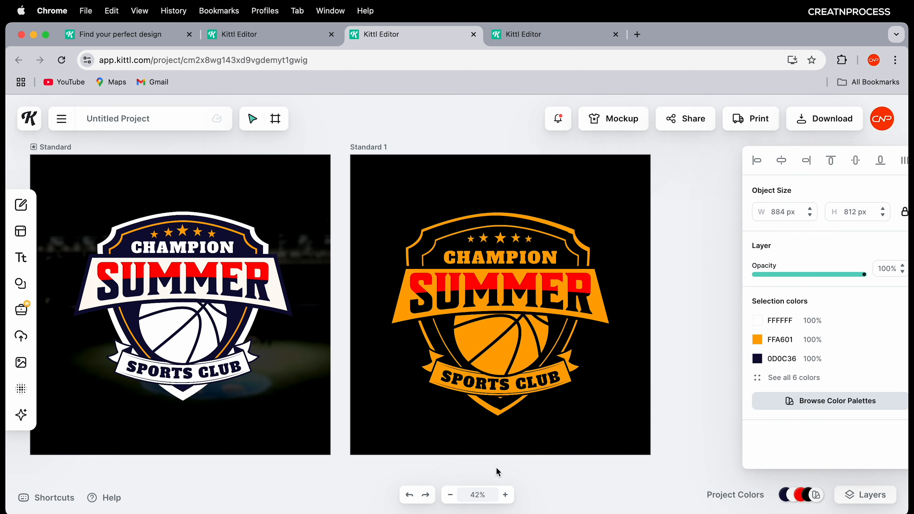
- Undo the orange recoloring of the second artboard's badge
{"action": "left_click_drag", "start_coordinate": [616, 435], "coordinate": [376, 176]}
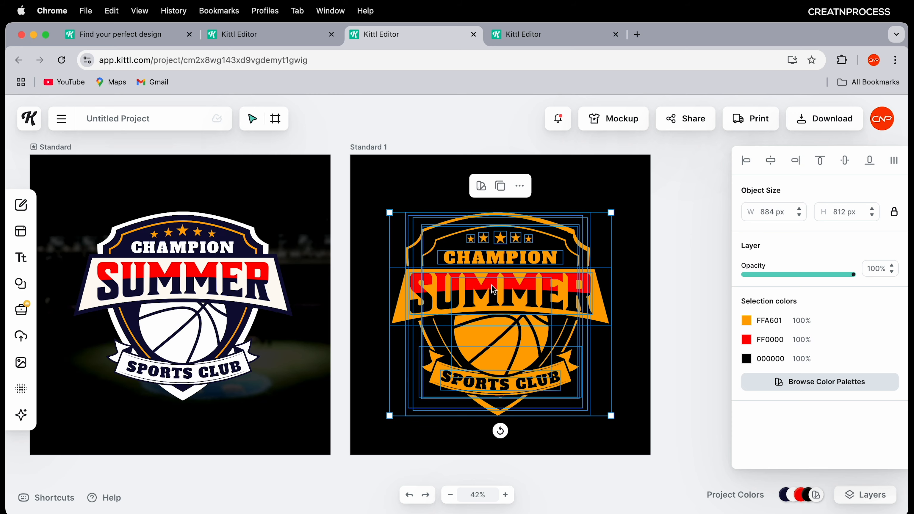
{"action": "left_click", "coordinate": [648, 306]}
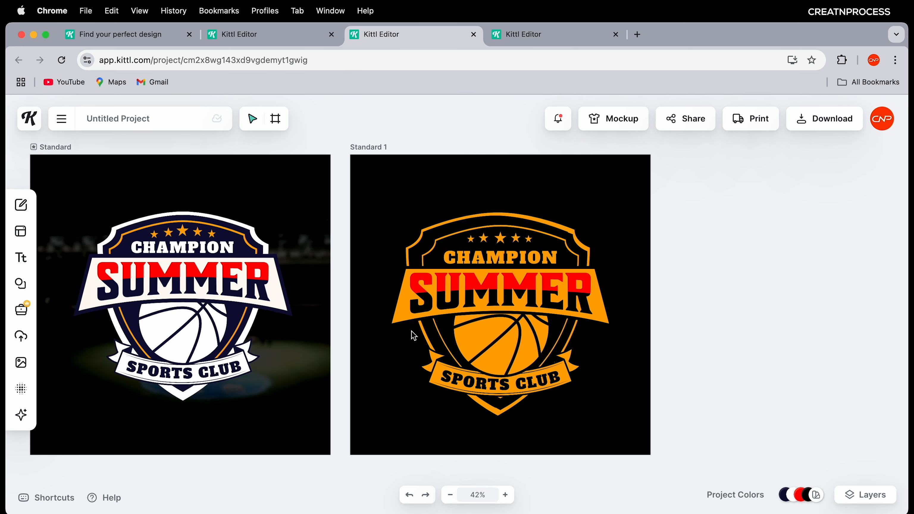
{"action": "scroll", "coordinate": [258, 336], "scroll_direction": "down", "scroll_amount": 2}
{"action": "left_click_drag", "start_coordinate": [373, 298], "coordinate": [402, 290]}
{"action": "scroll", "coordinate": [401, 290], "scroll_direction": "up", "scroll_amount": 3}
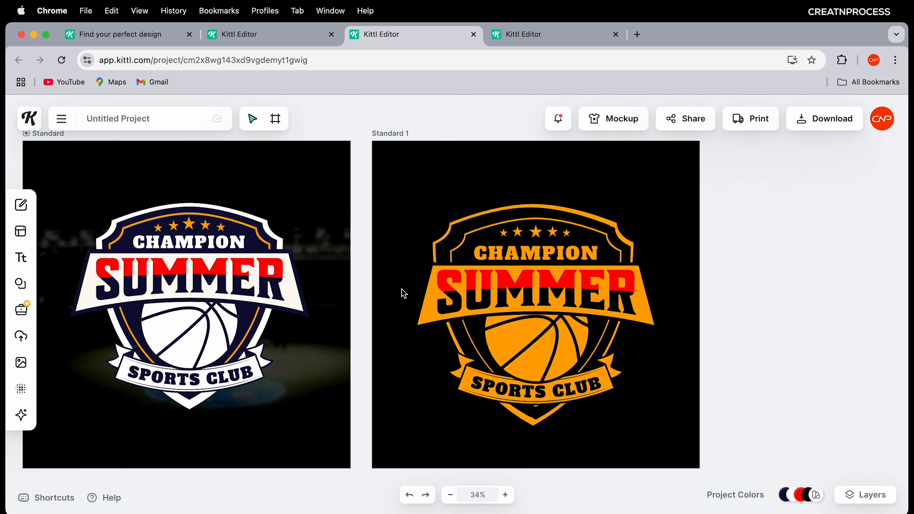
{"action": "key", "text": "super+z"}
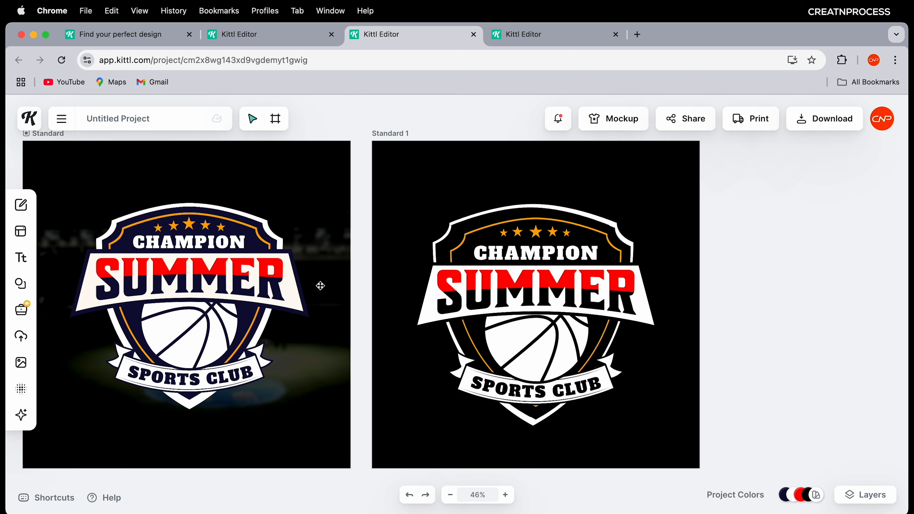
- Examine the opacity and blending mode of the stadium background photo on the first artboard
{"action": "left_click_drag", "start_coordinate": [318, 339], "coordinate": [375, 343]}
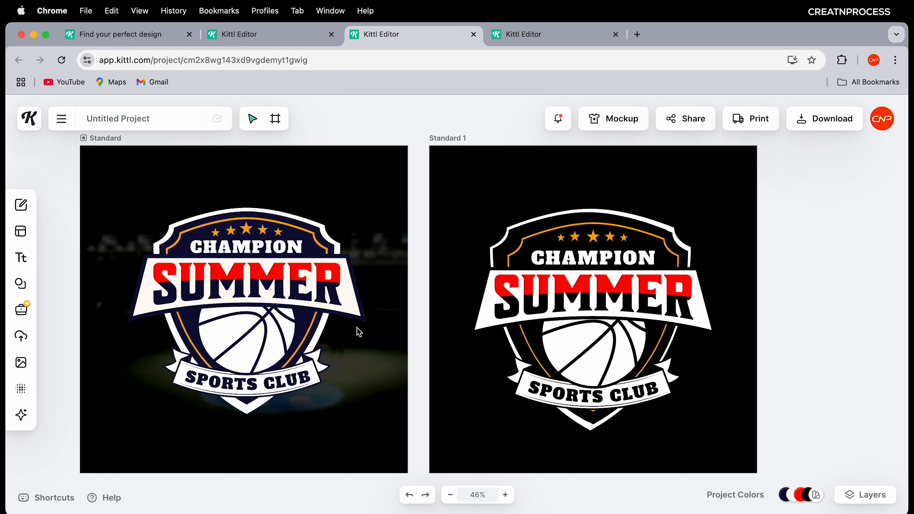
{"action": "left_click", "coordinate": [373, 342]}
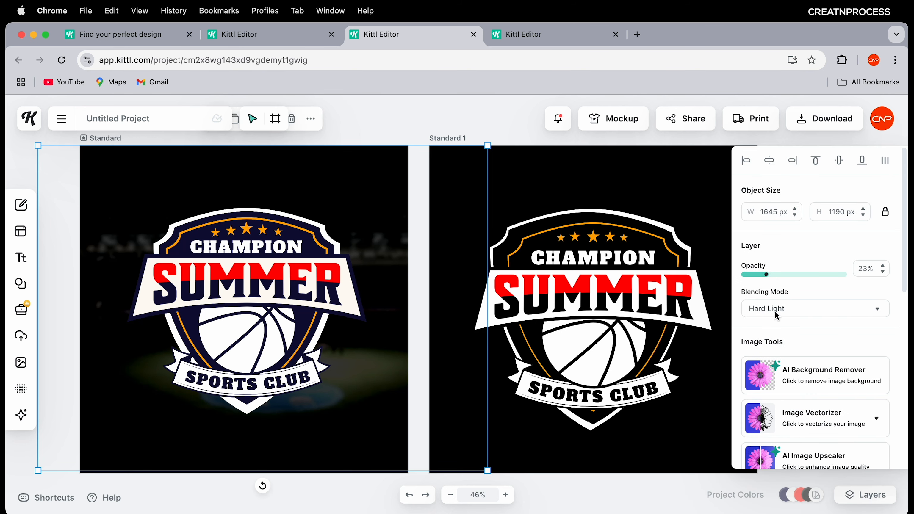
{"action": "left_click", "coordinate": [629, 457]}
{"action": "left_click_drag", "start_coordinate": [590, 378], "coordinate": [544, 378]}
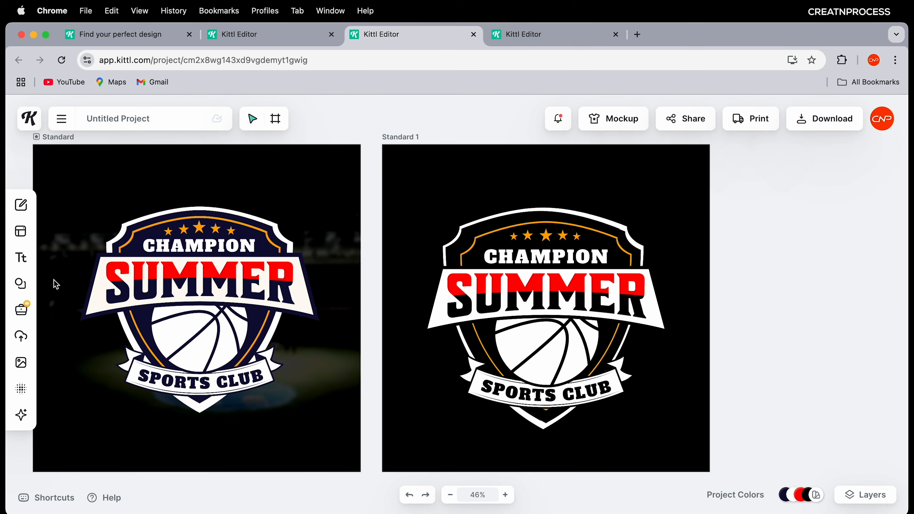
- Search the stock photos for STADIUM
{"action": "left_click", "coordinate": [22, 285]}
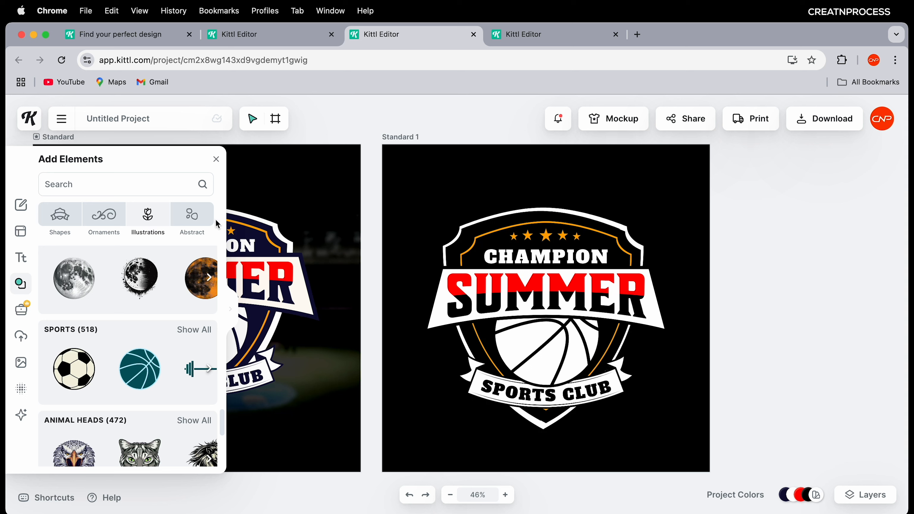
{"action": "left_click", "coordinate": [22, 362]}
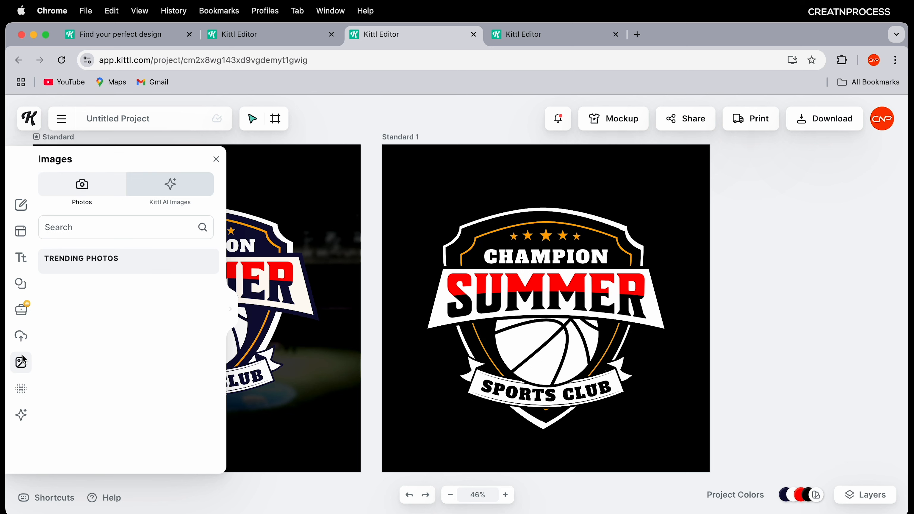
{"action": "scroll", "coordinate": [118, 343], "scroll_direction": "down", "scroll_amount": 10}
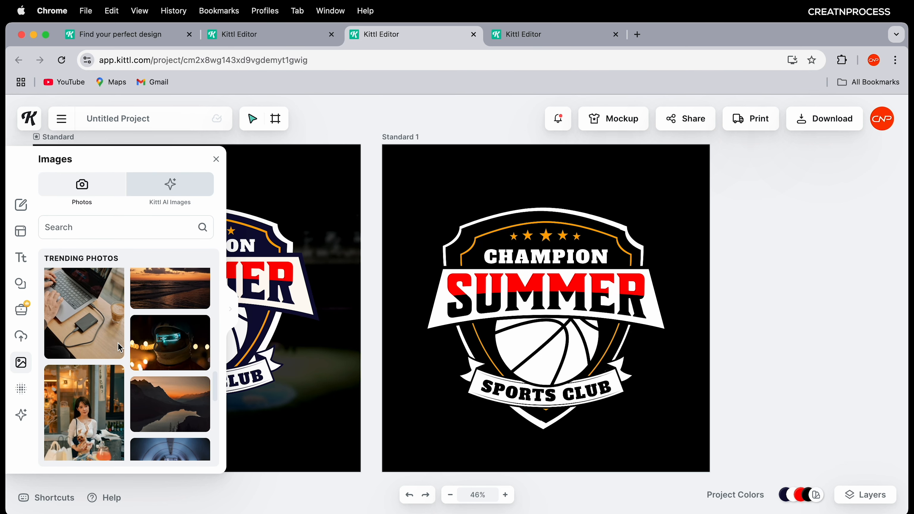
{"action": "scroll", "coordinate": [117, 341], "scroll_direction": "up", "scroll_amount": 4}
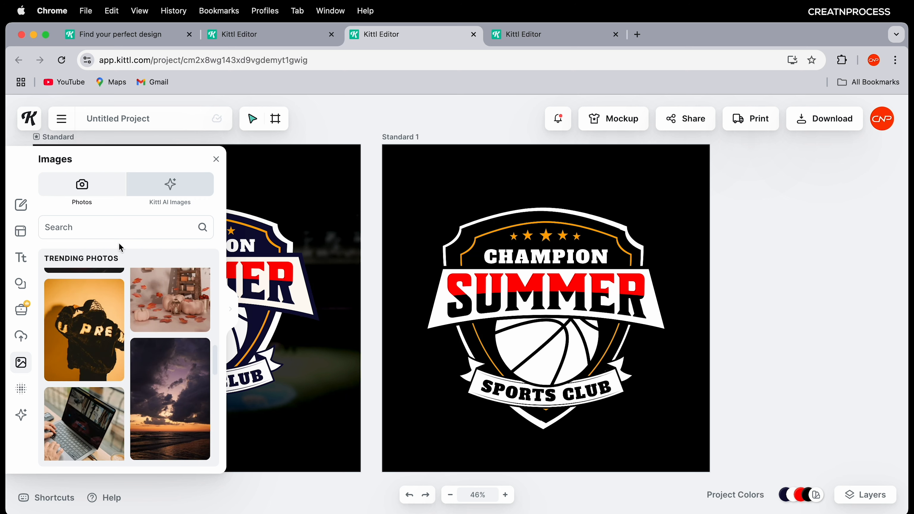
{"action": "left_click", "coordinate": [122, 233]}
{"action": "type", "text": "STAD"}
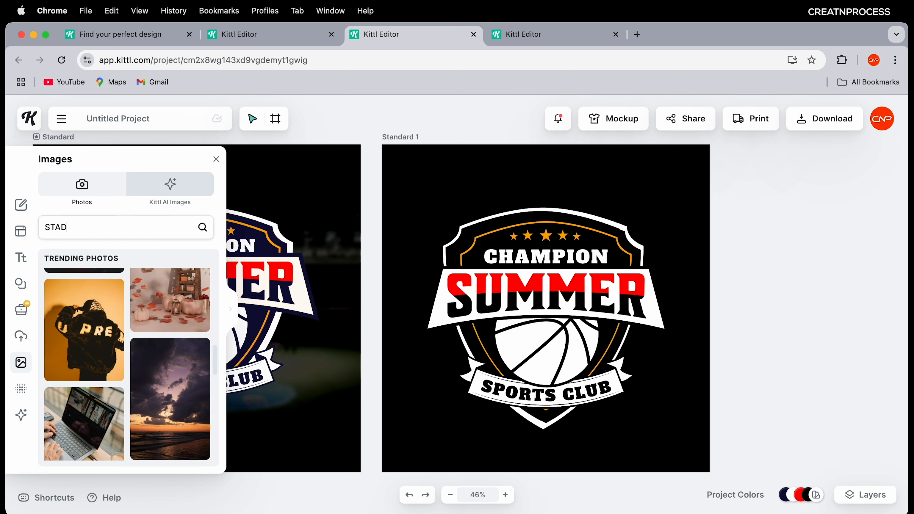
{"action": "type", "text": "IUM"}
{"action": "key", "text": "Return"}
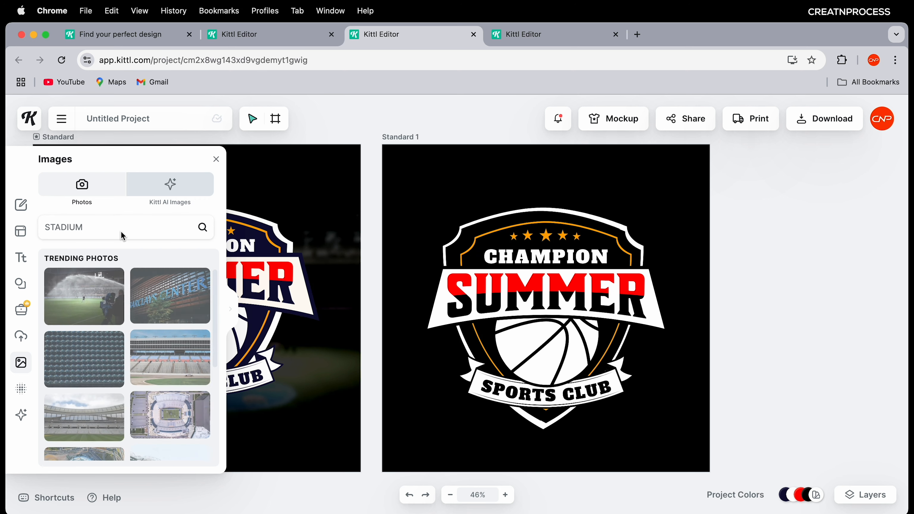
- Refine the photo search to "STADIUM at night"
{"action": "scroll", "coordinate": [138, 336], "scroll_direction": "down", "scroll_amount": 2}
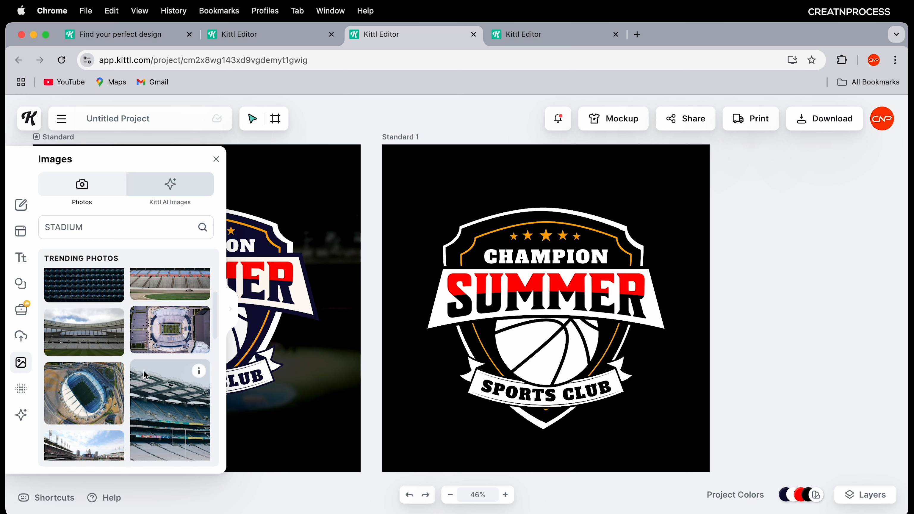
{"action": "scroll", "coordinate": [95, 260], "scroll_direction": "up", "scroll_amount": 2}
{"action": "left_click", "coordinate": [100, 231]}
{"action": "type", "text": "at night"}
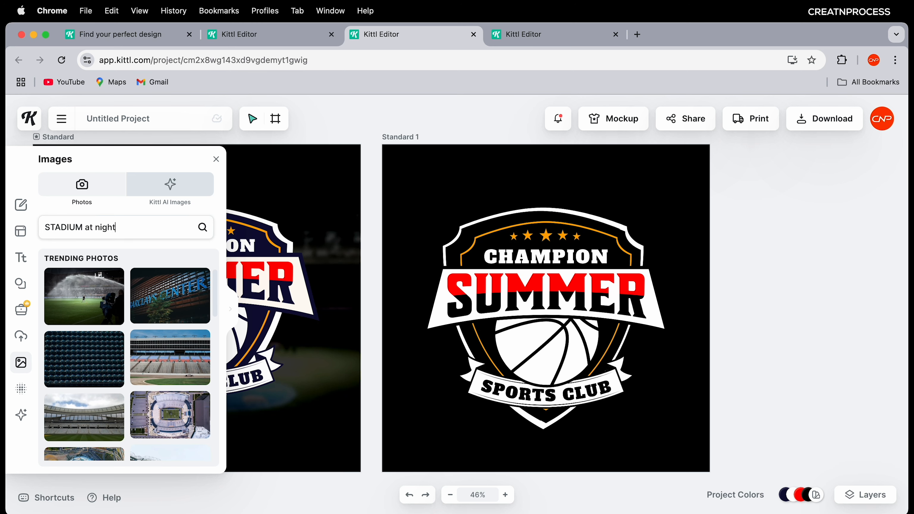
{"action": "key", "text": "Return"}
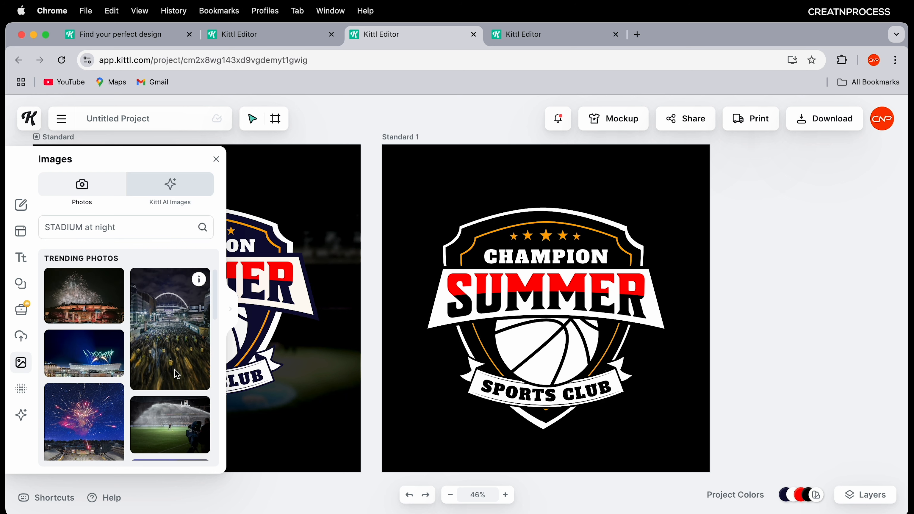
- Add the aerial photo of the orange-lit stadium at night and enlarge it to 1664 × 1109 px over the second artboard
{"action": "scroll", "coordinate": [121, 369], "scroll_direction": "down", "scroll_amount": 5}
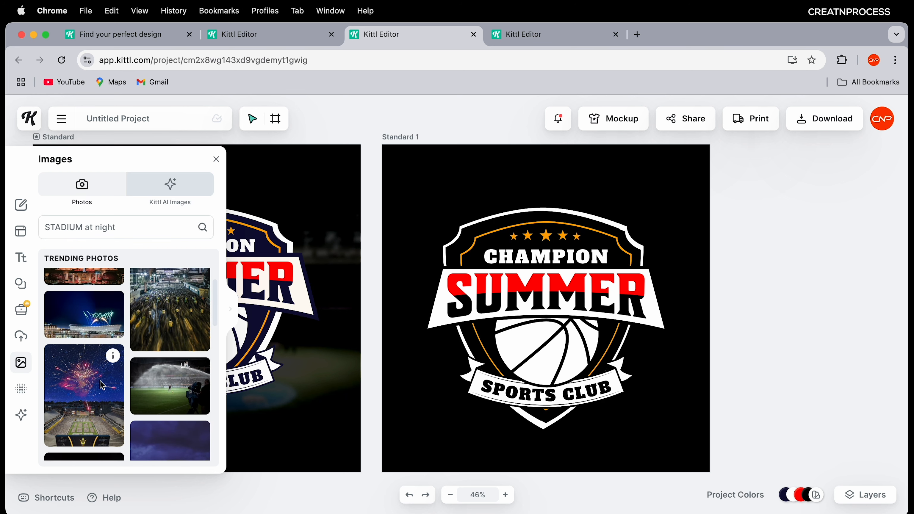
{"action": "scroll", "coordinate": [158, 375], "scroll_direction": "down", "scroll_amount": 3}
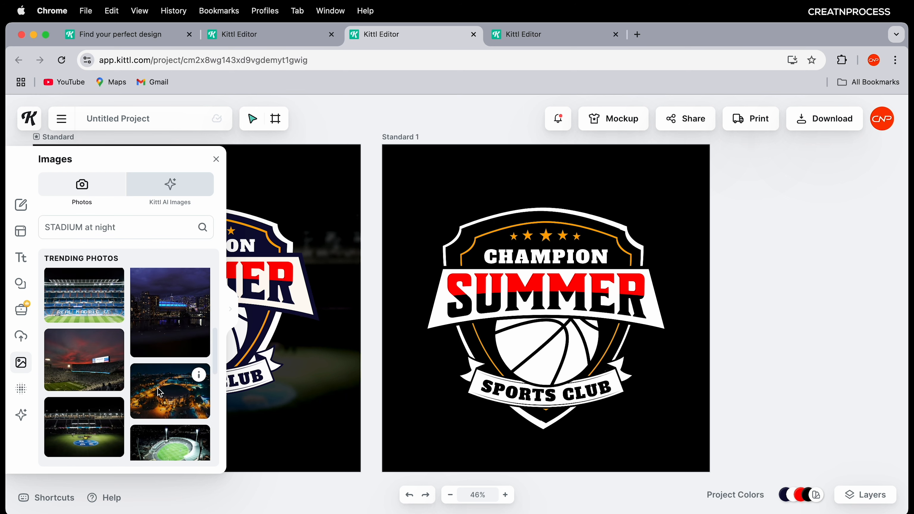
{"action": "left_click", "coordinate": [167, 390]}
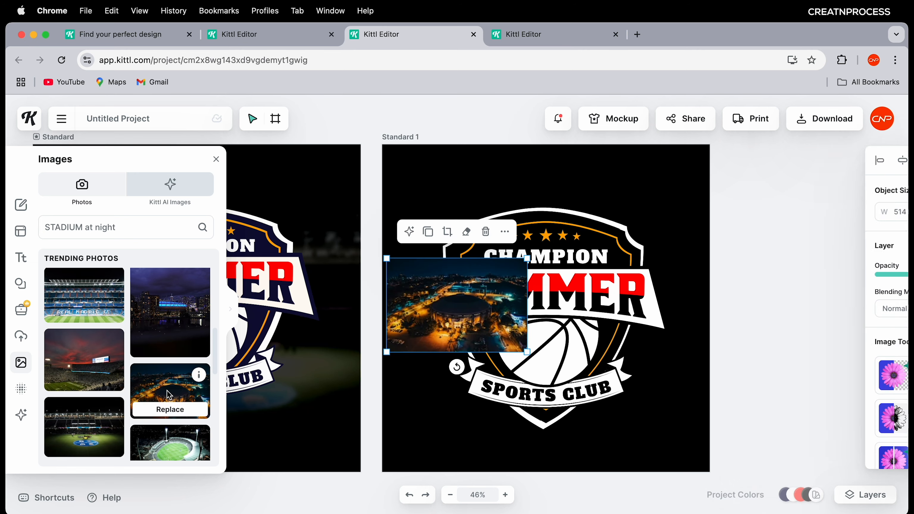
{"action": "left_click_drag", "start_coordinate": [525, 353], "coordinate": [651, 435]}
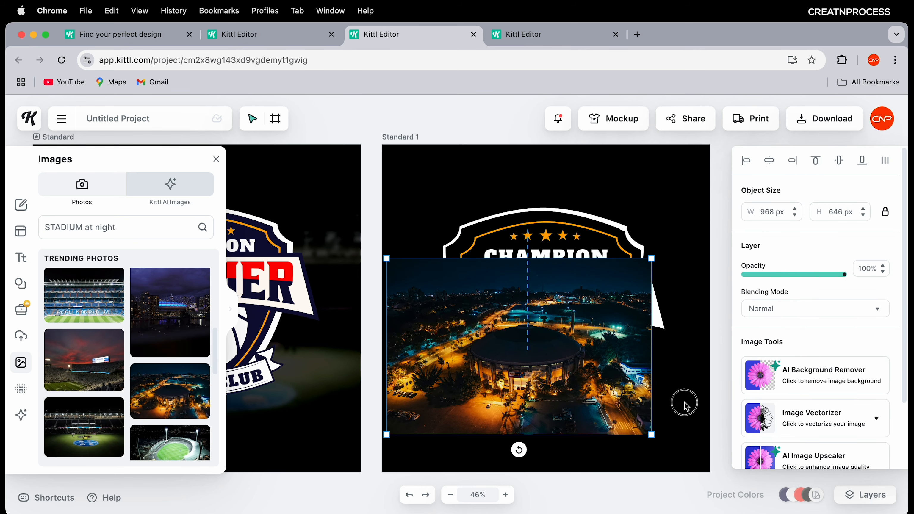
{"action": "mouse_move", "coordinate": [556, 292]}
{"action": "left_mouse_down"}
{"action": "mouse_move", "coordinate": [543, 286]}
{"action": "mouse_move", "coordinate": [553, 282]}
{"action": "left_mouse_up"}
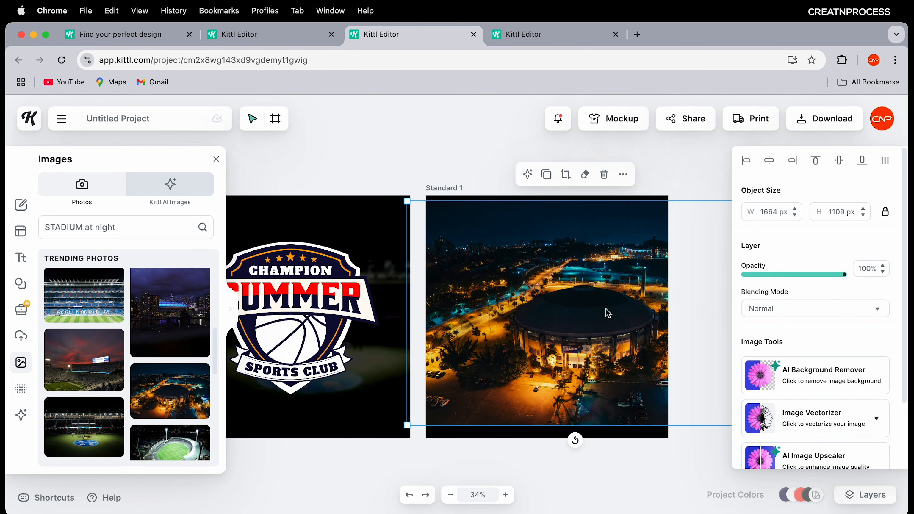
- Set the stadium photo's blending mode to Hard Light and send it to the back behind the badge
{"action": "left_click", "coordinate": [785, 311]}
{"action": "scroll", "coordinate": [774, 378], "scroll_direction": "down", "scroll_amount": 3}
{"action": "left_click", "coordinate": [767, 394]}
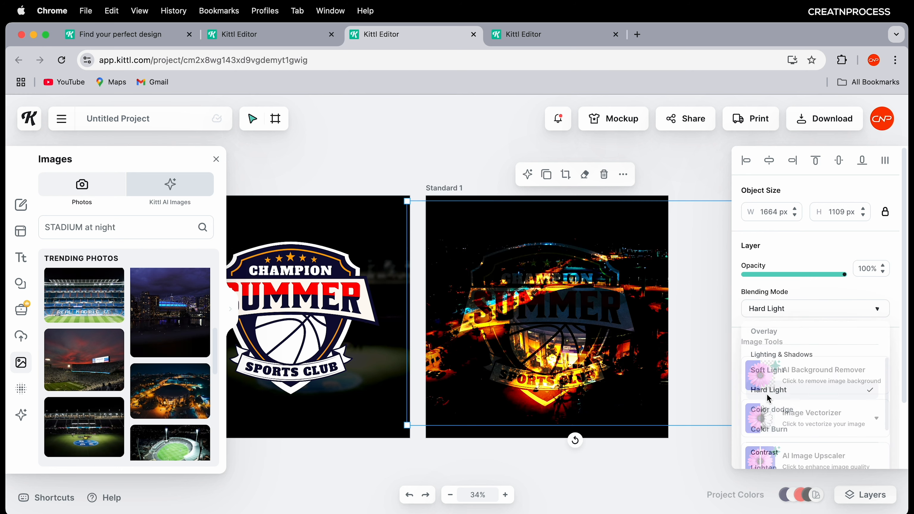
{"action": "right_click", "coordinate": [652, 351]}
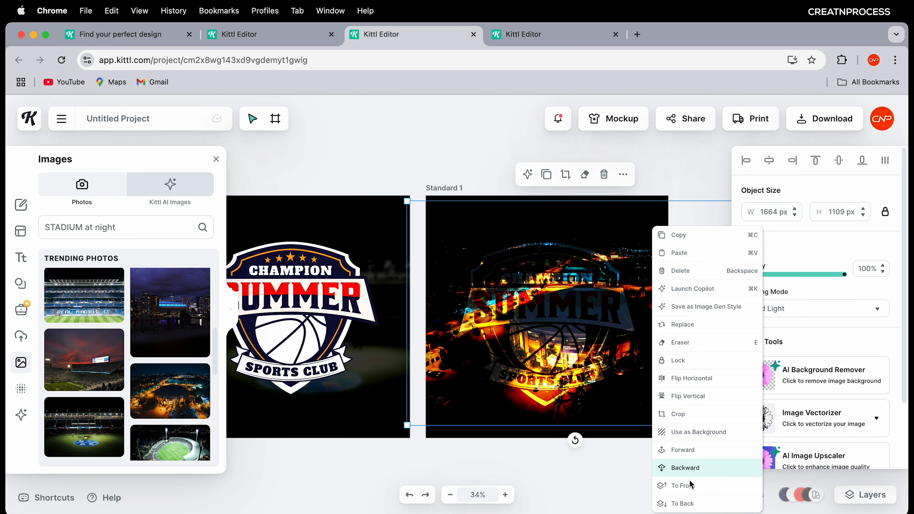
{"action": "left_click", "coordinate": [689, 501]}
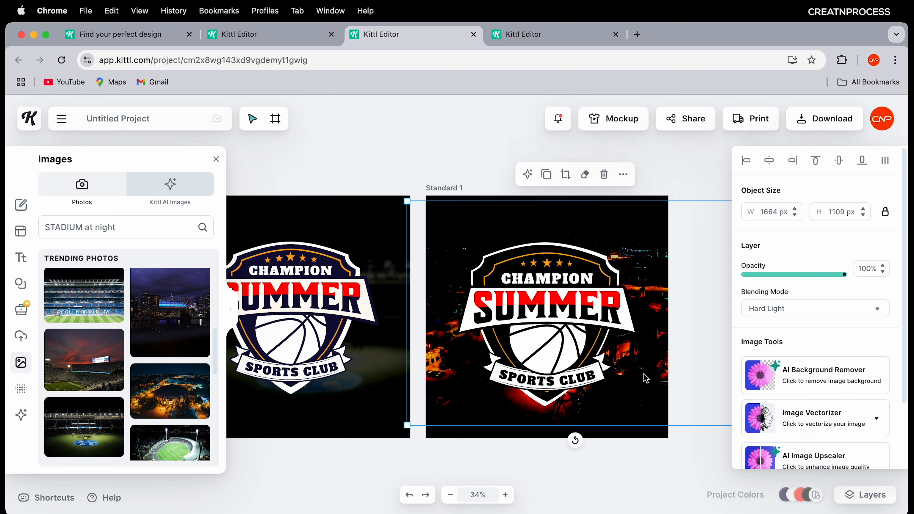
- Lower the stadium photo's opacity to 26% and set its blending mode to Screen, trying Multiply for comparison
{"action": "left_click_drag", "start_coordinate": [836, 277], "coordinate": [775, 278]}
{"action": "left_click_drag", "start_coordinate": [776, 279], "coordinate": [766, 276]}
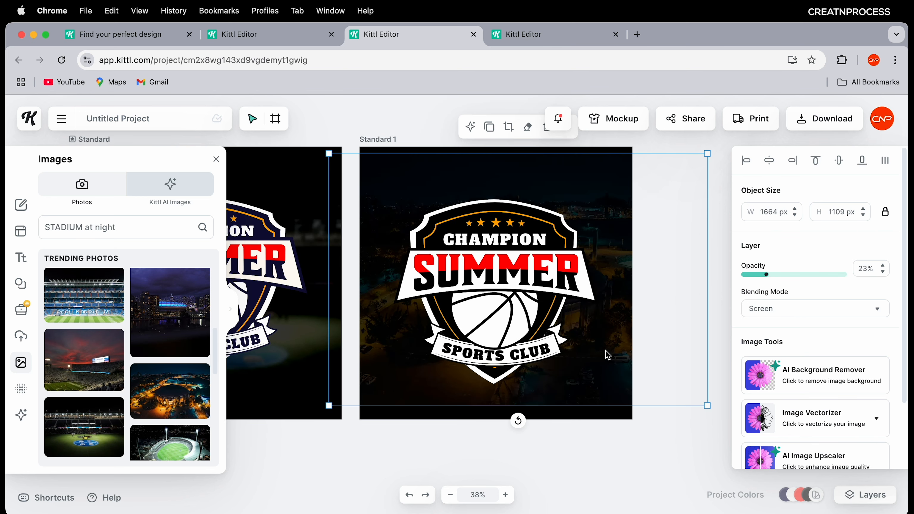
{"action": "left_click", "coordinate": [765, 310]}
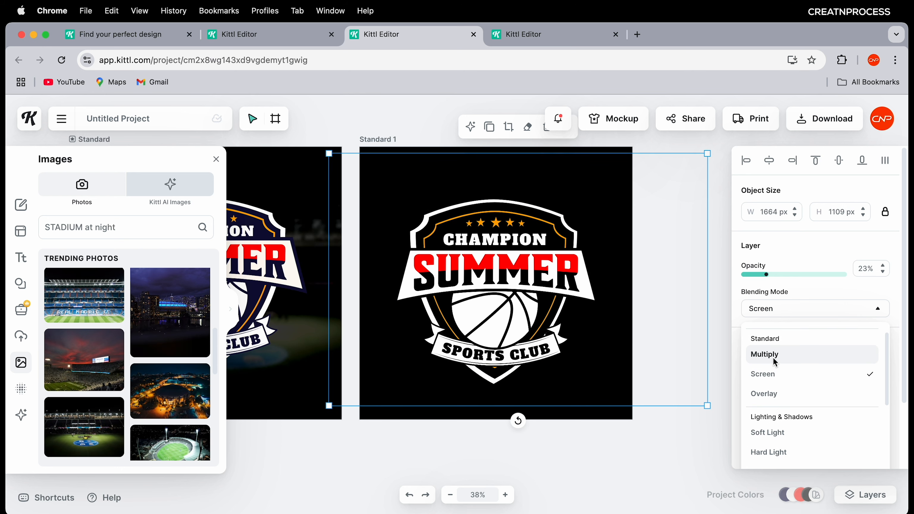
{"action": "left_click", "coordinate": [774, 359]}
{"action": "scroll", "coordinate": [775, 393], "scroll_direction": "down", "scroll_amount": 3}
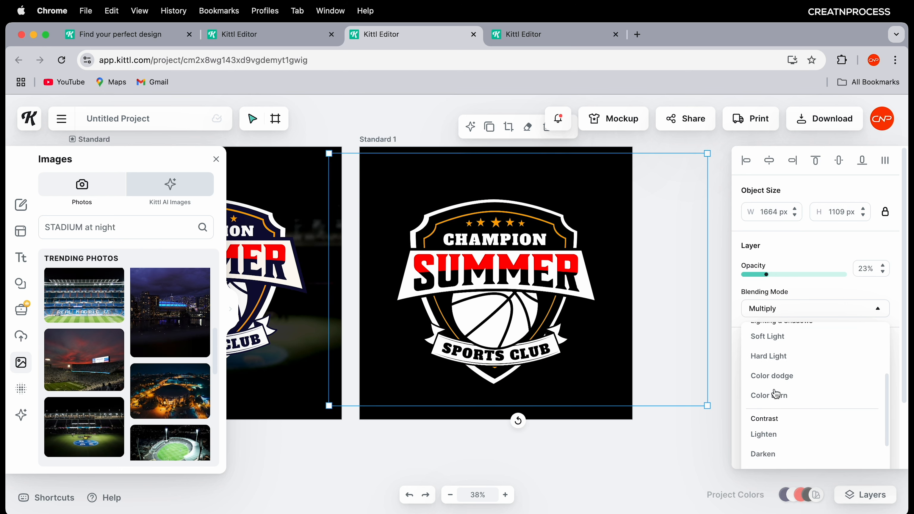
{"action": "scroll", "coordinate": [776, 353], "scroll_direction": "up", "scroll_amount": 3}
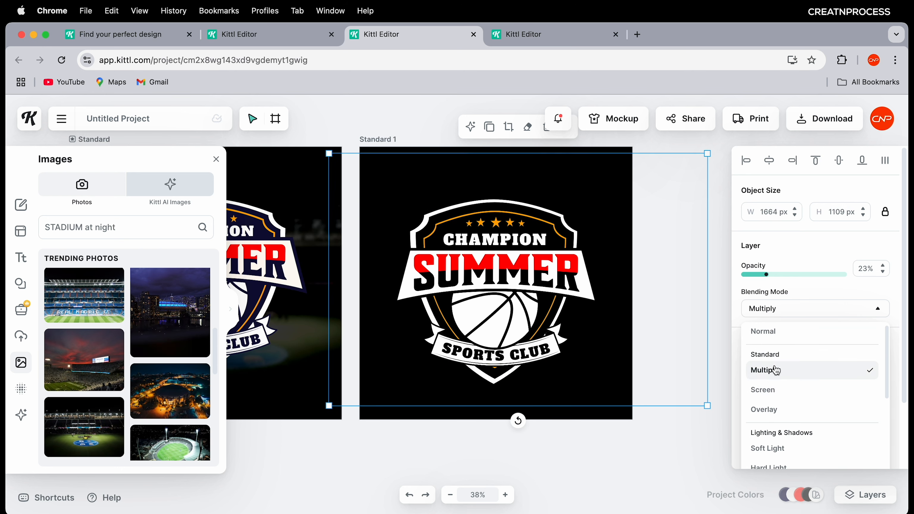
{"action": "left_click", "coordinate": [775, 392]}
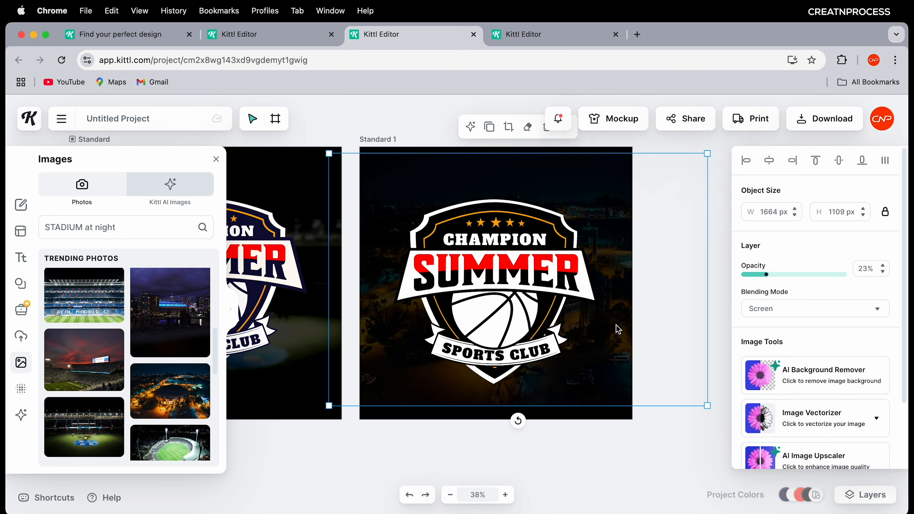
{"action": "mouse_move", "coordinate": [770, 273]}
{"action": "left_mouse_down"}
{"action": "mouse_move", "coordinate": [826, 273]}
{"action": "mouse_move", "coordinate": [771, 275]}
{"action": "left_mouse_up"}
- Add a photo filter to the stadium photo with contrast 11%, saturation -100%, vibrance 44% and hue -1
{"action": "scroll", "coordinate": [795, 322], "scroll_direction": "down", "scroll_amount": 3}
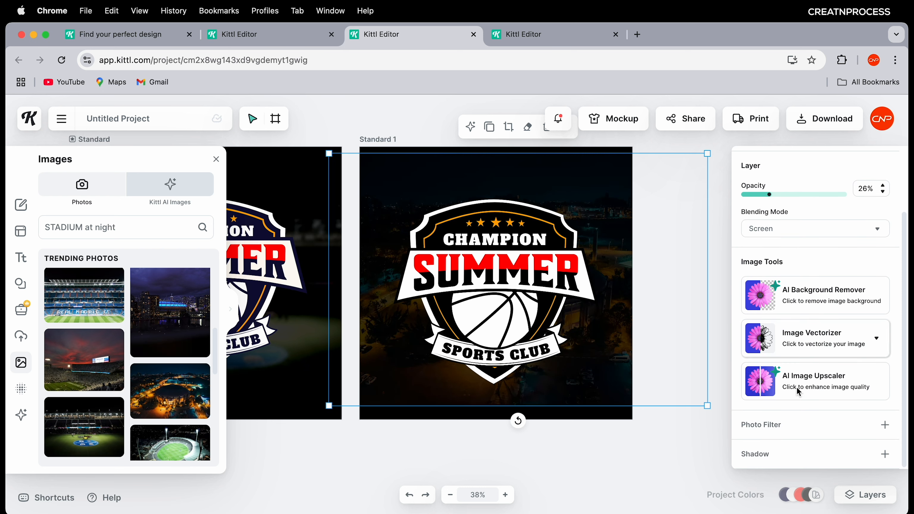
{"action": "left_click", "coordinate": [885, 425]}
{"action": "scroll", "coordinate": [796, 312], "scroll_direction": "down", "scroll_amount": 5}
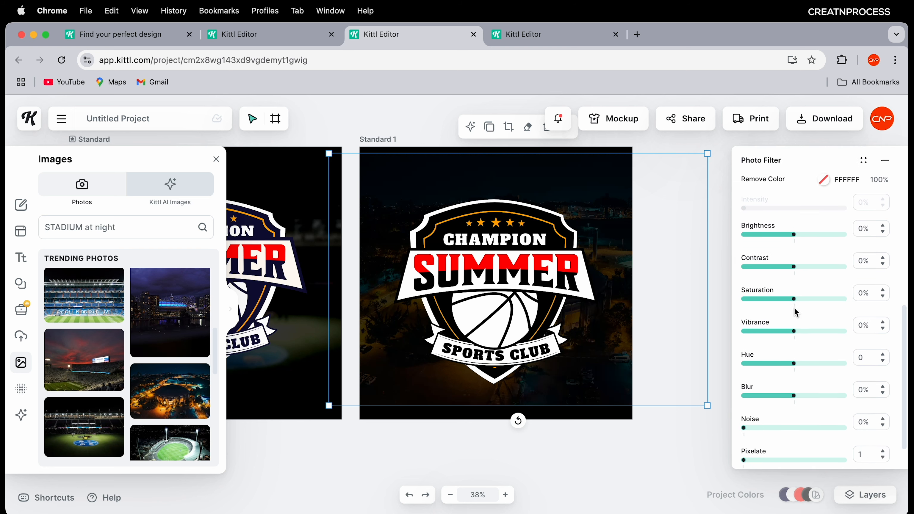
{"action": "left_click_drag", "start_coordinate": [794, 270], "coordinate": [724, 306]}
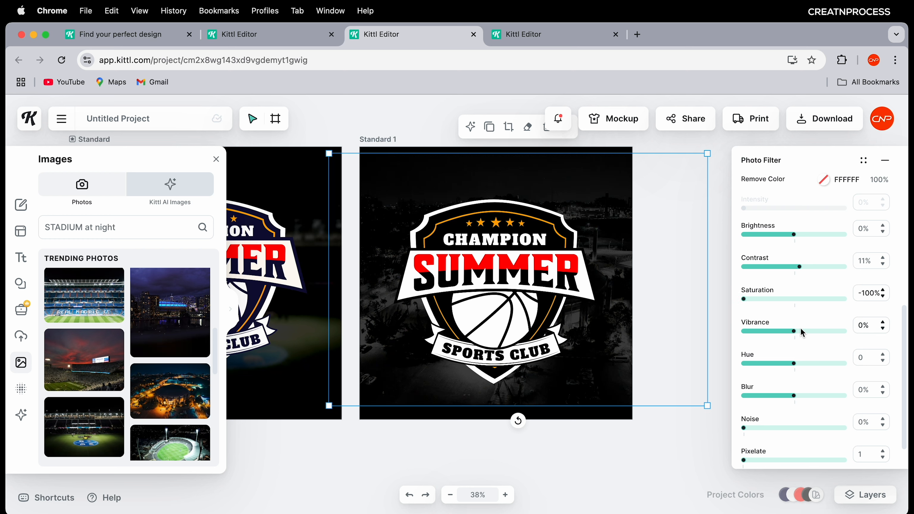
{"action": "left_click_drag", "start_coordinate": [799, 330], "coordinate": [816, 330]}
{"action": "left_click_drag", "start_coordinate": [794, 364], "coordinate": [794, 365]}
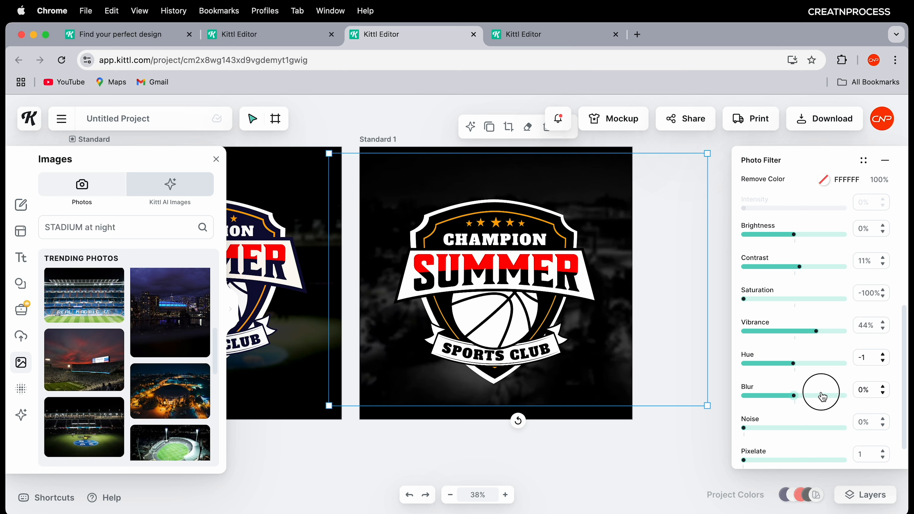
- Blur the stadium photo slightly, bring back part of its saturation and shift its hue slightly upward
{"action": "left_click_drag", "start_coordinate": [822, 397], "coordinate": [800, 396]}
{"action": "left_click_drag", "start_coordinate": [746, 300], "coordinate": [775, 301]}
{"action": "mouse_move", "coordinate": [791, 363]}
{"action": "left_mouse_down"}
{"action": "mouse_move", "coordinate": [814, 364]}
{"action": "mouse_move", "coordinate": [799, 361]}
{"action": "left_mouse_up"}
{"action": "left_click", "coordinate": [728, 407]}
- Compare the finished badges on both artboards and return from the logo templates page to the sports club project
{"action": "scroll", "coordinate": [594, 347], "scroll_direction": "down", "scroll_amount": 5}
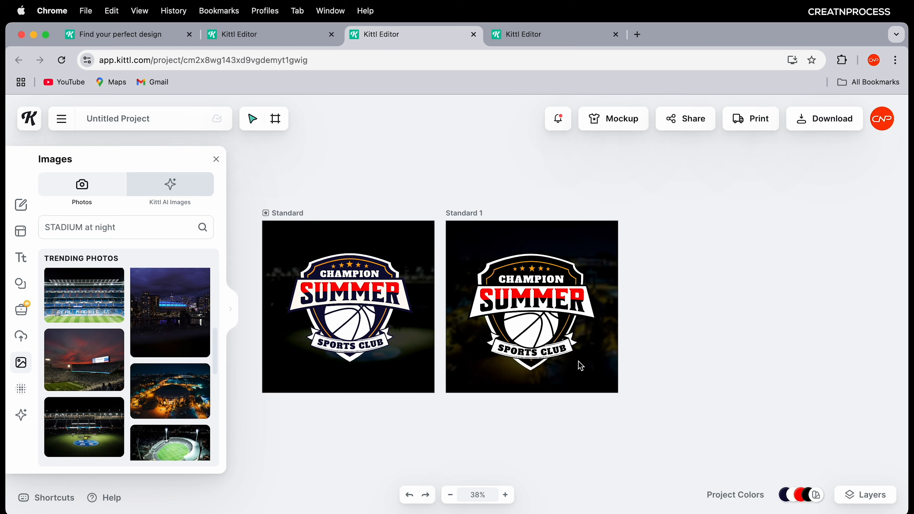
{"action": "scroll", "coordinate": [575, 355], "scroll_direction": "up", "scroll_amount": 5}
{"action": "left_click_drag", "start_coordinate": [563, 272], "coordinate": [603, 299]}
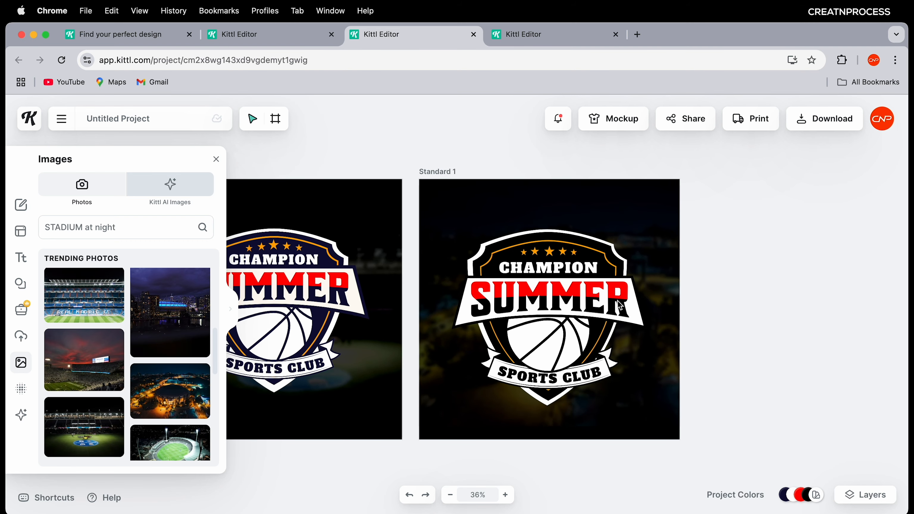
{"action": "scroll", "coordinate": [611, 300], "scroll_direction": "down", "scroll_amount": 2}
{"action": "scroll", "coordinate": [558, 243], "scroll_direction": "down", "scroll_amount": 1}
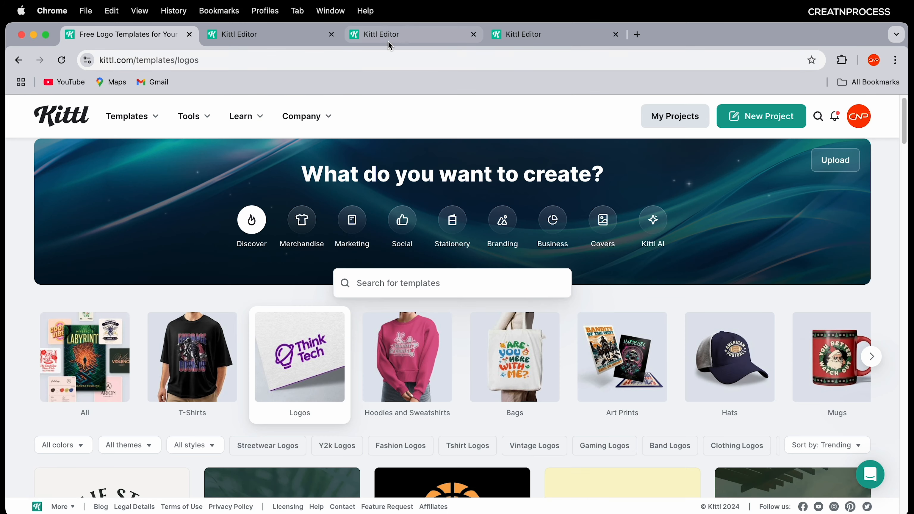
{"action": "left_click", "coordinate": [389, 40]}
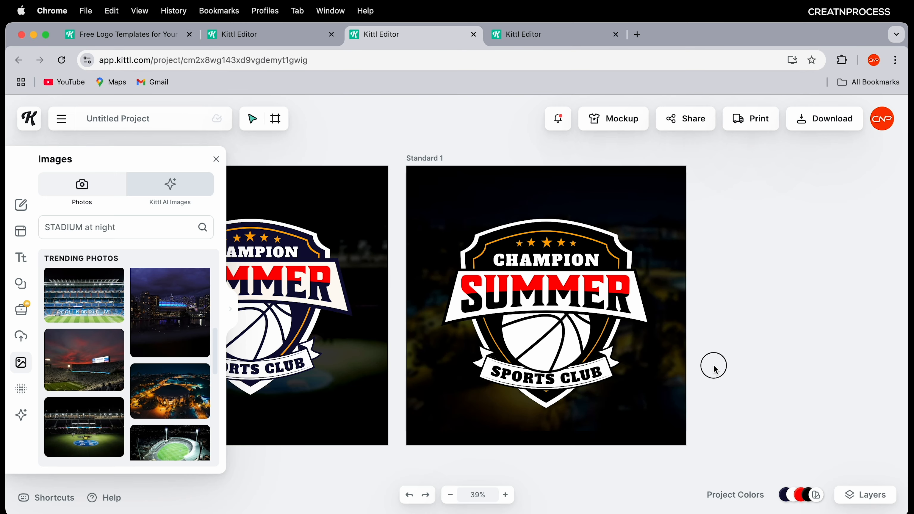
- Select the first artboard's badge design and create a mockup from the Standard artboard
{"action": "left_click_drag", "start_coordinate": [738, 425], "coordinate": [564, 344]}
{"action": "left_click", "coordinate": [336, 367]}
{"action": "left_click_drag", "start_coordinate": [382, 400], "coordinate": [515, 393]}
{"action": "left_click_drag", "start_coordinate": [422, 453], "coordinate": [270, 160]}
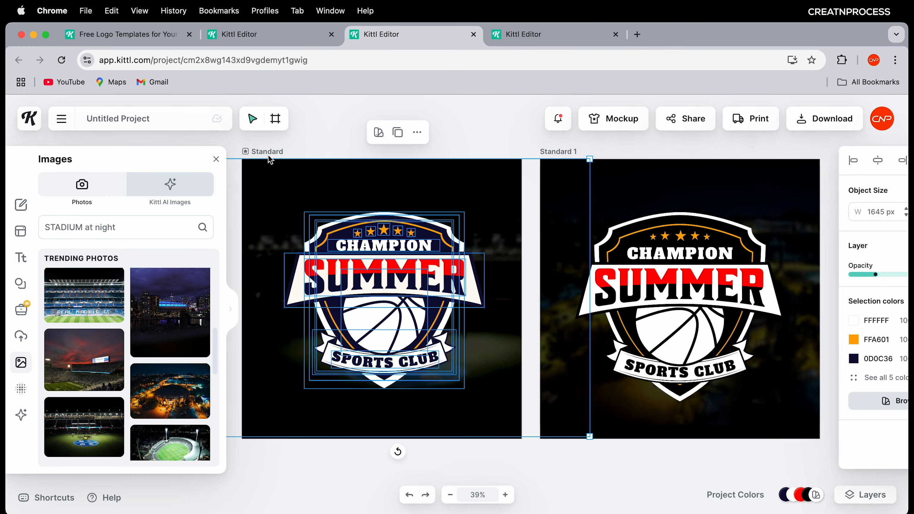
{"action": "left_click", "coordinate": [607, 118]}
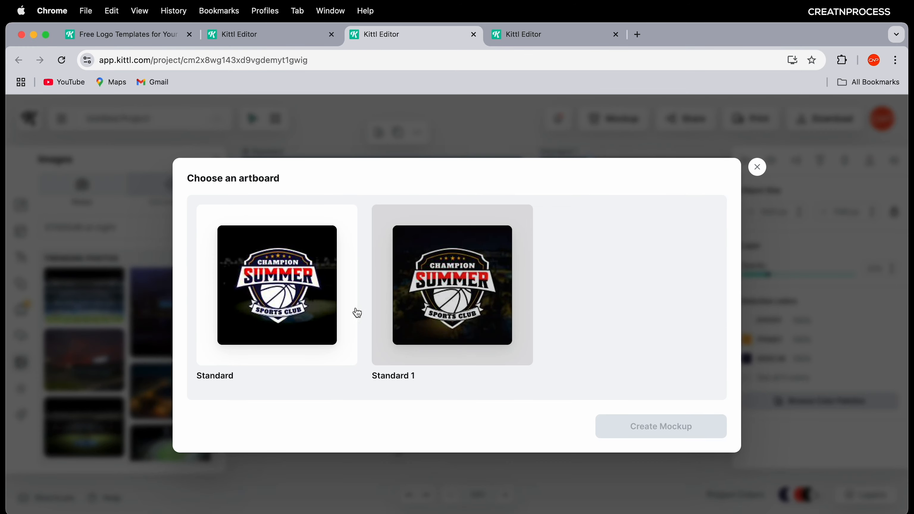
{"action": "left_click", "coordinate": [264, 269]}
{"action": "left_click", "coordinate": [622, 427]}
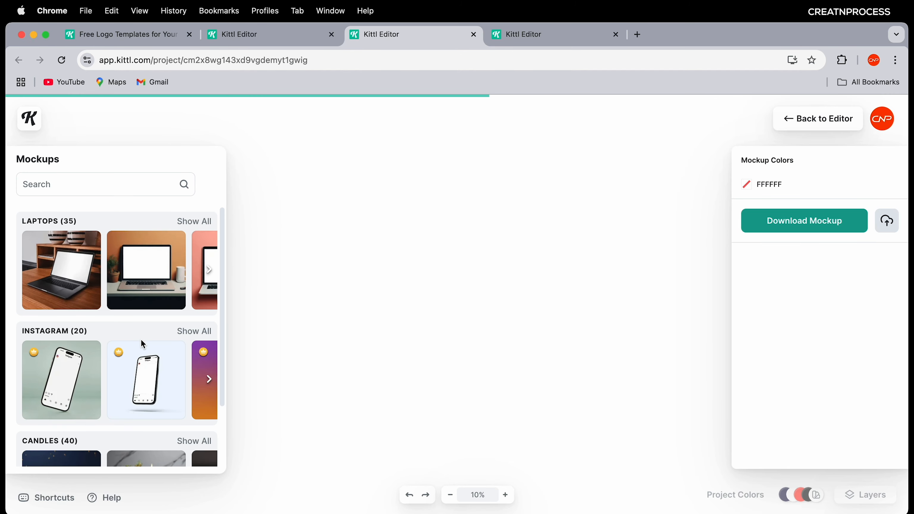
- Enlarge the badge design on the black T-shirt mockup and center it higher on the chest
{"action": "scroll", "coordinate": [142, 343], "scroll_direction": "down", "scroll_amount": 2}
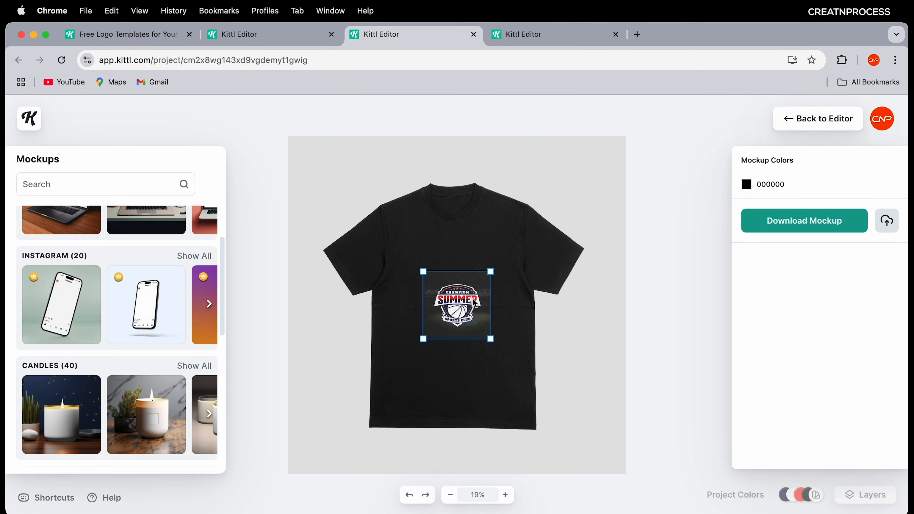
{"action": "left_click_drag", "start_coordinate": [490, 272], "coordinate": [507, 234]}
{"action": "left_click_drag", "start_coordinate": [473, 293], "coordinate": [461, 292]}
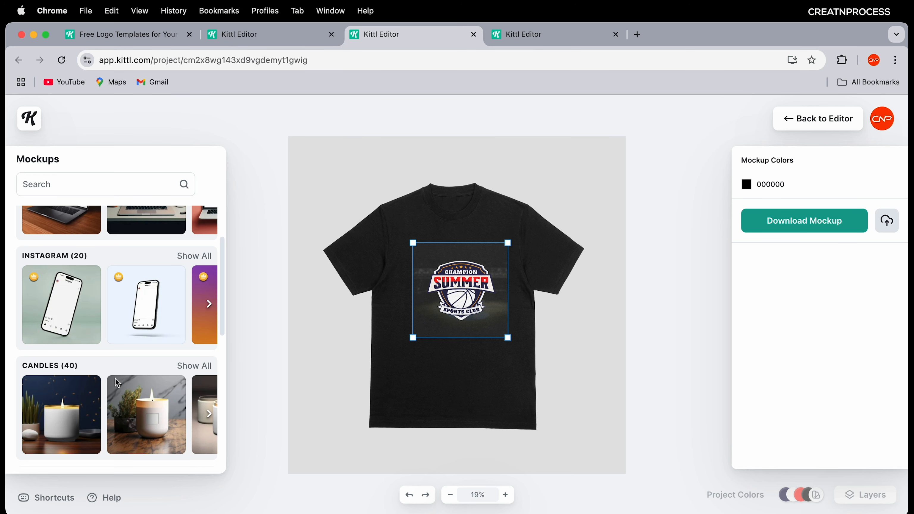
- Switch to the street wall mockup with the walking pedestrian and enlarge the badge design across the middle of the wall
{"action": "scroll", "coordinate": [122, 380], "scroll_direction": "down", "scroll_amount": 10}
{"action": "left_click", "coordinate": [152, 240]}
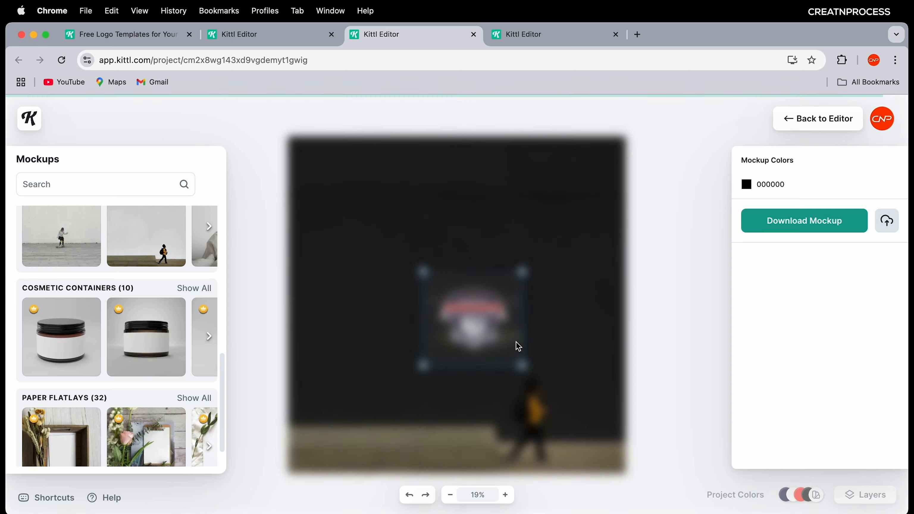
{"action": "left_click_drag", "start_coordinate": [482, 306], "coordinate": [458, 272]}
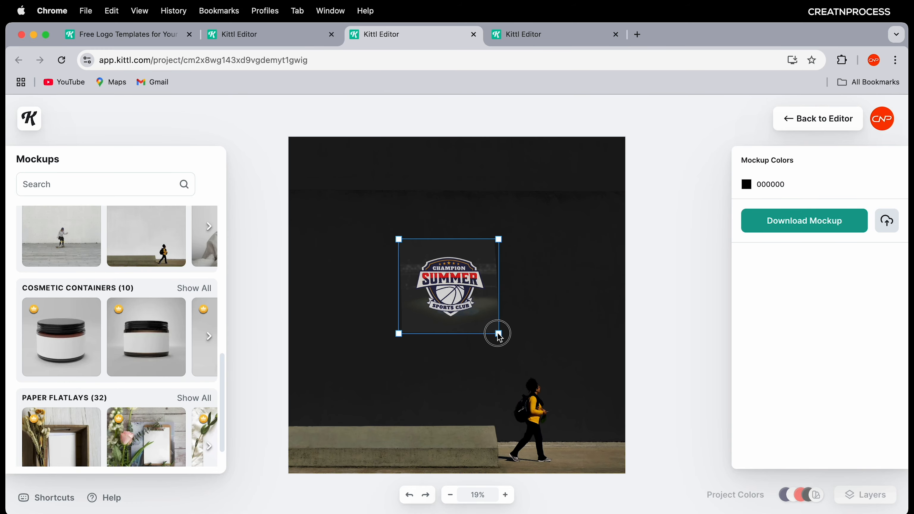
{"action": "left_click_drag", "start_coordinate": [500, 333], "coordinate": [644, 432]}
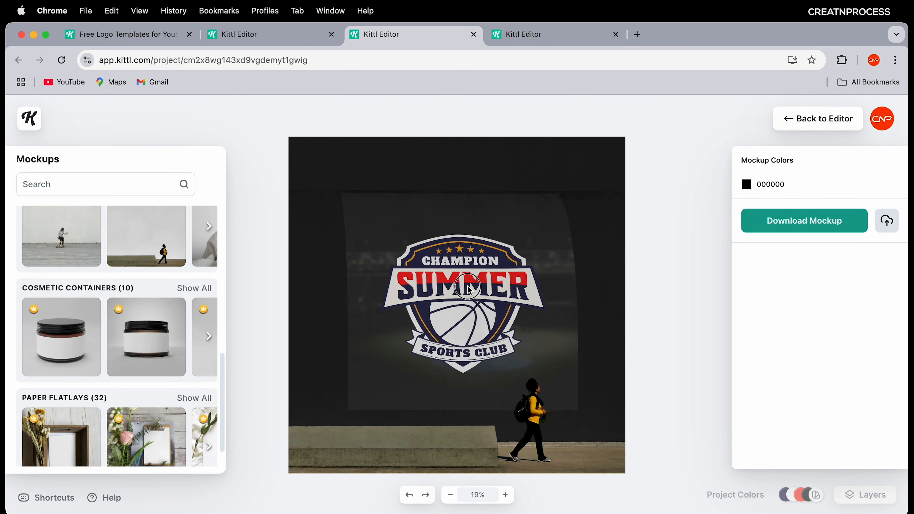
- Show the badge on the sweater mockup of the woman by the lake and examine the print up close
{"action": "scroll", "coordinate": [175, 319], "scroll_direction": "down", "scroll_amount": 5}
{"action": "left_click", "coordinate": [146, 322]}
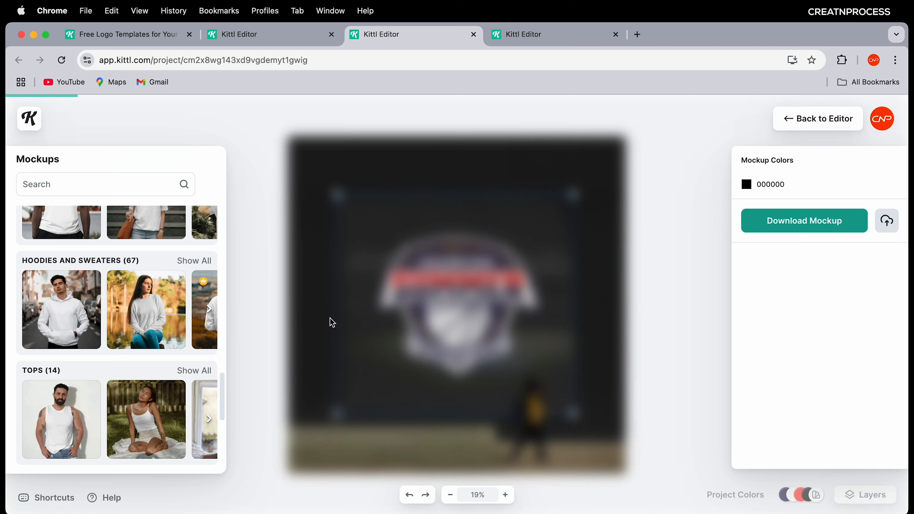
{"action": "left_click", "coordinate": [466, 307]}
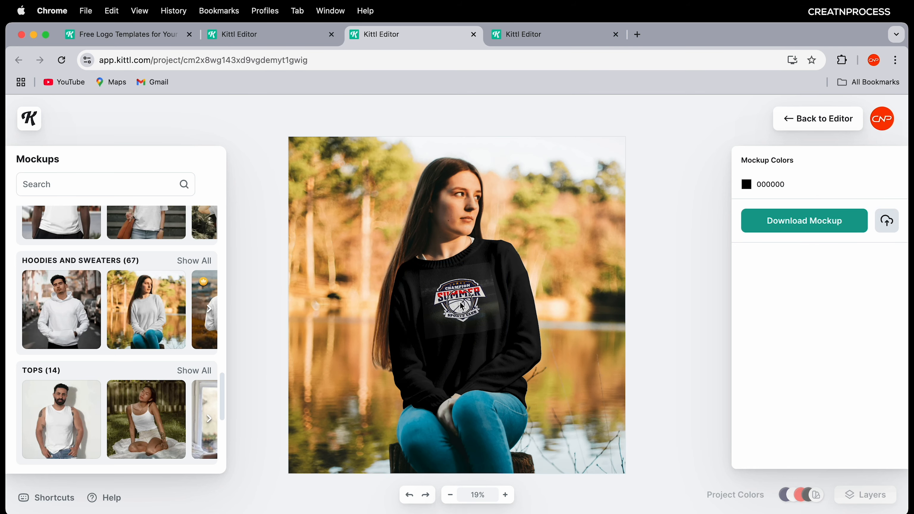
{"action": "scroll", "coordinate": [482, 308], "scroll_direction": "up", "scroll_amount": 5}
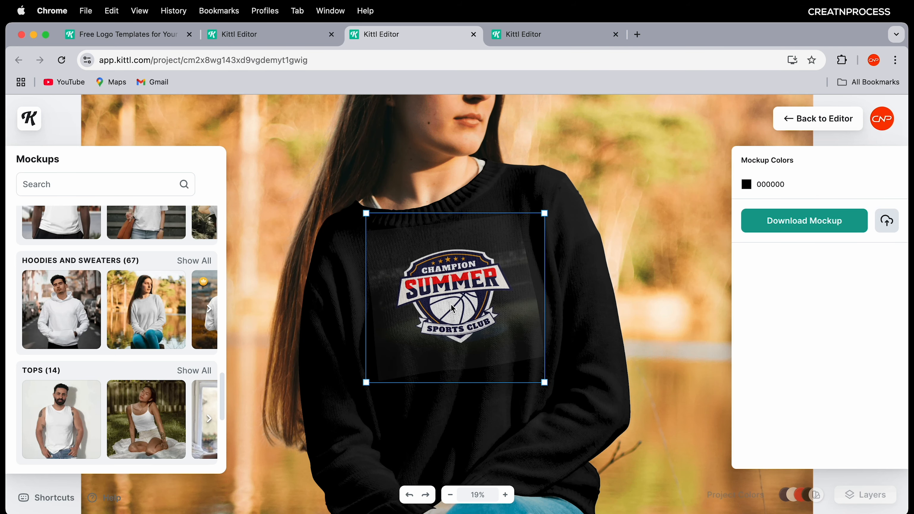
- Apply the badge design to the pillow mockup on the grey sofa
{"action": "scroll", "coordinate": [83, 326], "scroll_direction": "down", "scroll_amount": 15}
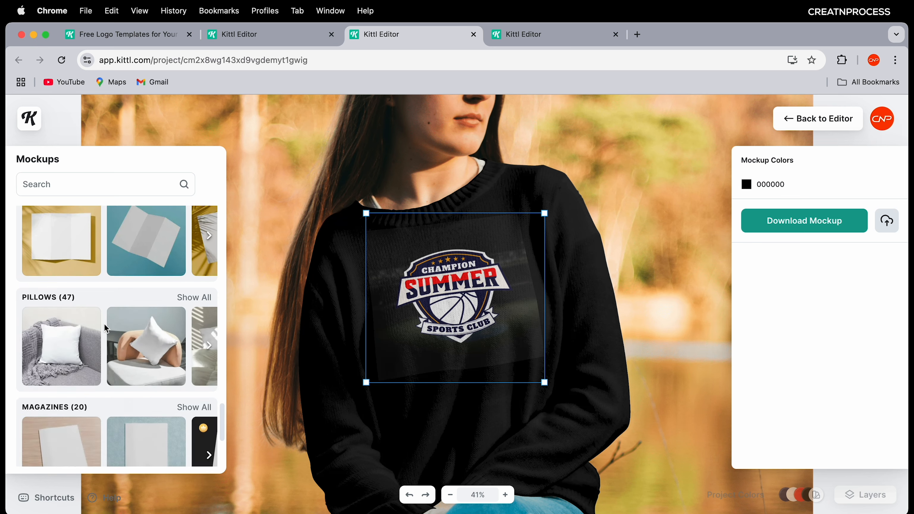
{"action": "scroll", "coordinate": [95, 310], "scroll_direction": "up", "scroll_amount": 3}
{"action": "left_click", "coordinate": [59, 297]}
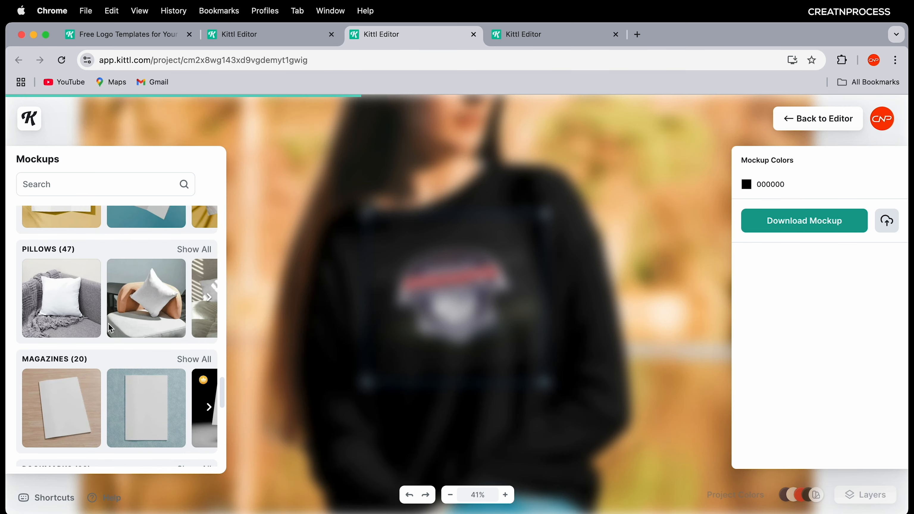
- Switch to the standing brown bottle mockup and fit the badge design over the bottle's label
{"action": "scroll", "coordinate": [105, 326], "scroll_direction": "down", "scroll_amount": 3}
{"action": "scroll", "coordinate": [95, 340], "scroll_direction": "down", "scroll_amount": 3}
{"action": "scroll", "coordinate": [116, 359], "scroll_direction": "down", "scroll_amount": 3}
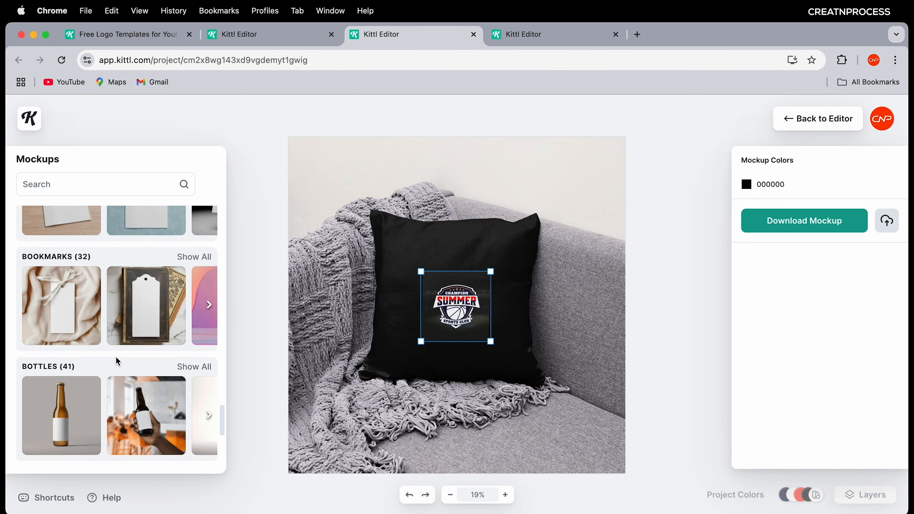
{"action": "left_click", "coordinate": [71, 346]}
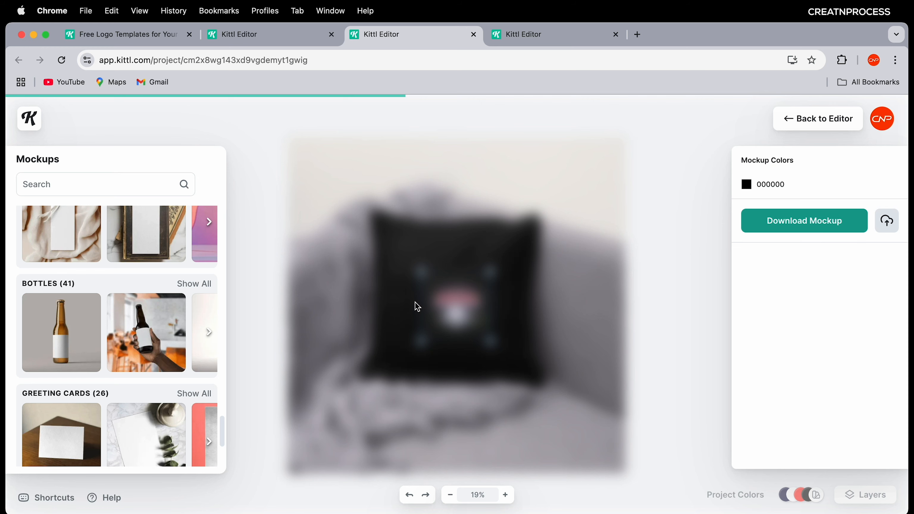
{"action": "left_click_drag", "start_coordinate": [467, 333], "coordinate": [499, 414]}
{"action": "left_click_drag", "start_coordinate": [449, 370], "coordinate": [449, 371]}
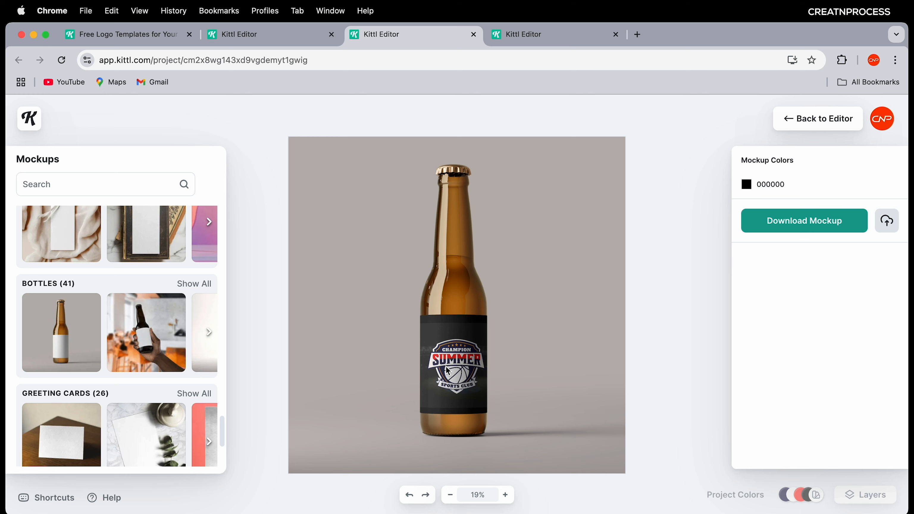
- Switch to the hanging street sign mockup with the brick building and position the badge design on the sign board
{"action": "scroll", "coordinate": [179, 374], "scroll_direction": "down", "scroll_amount": 10}
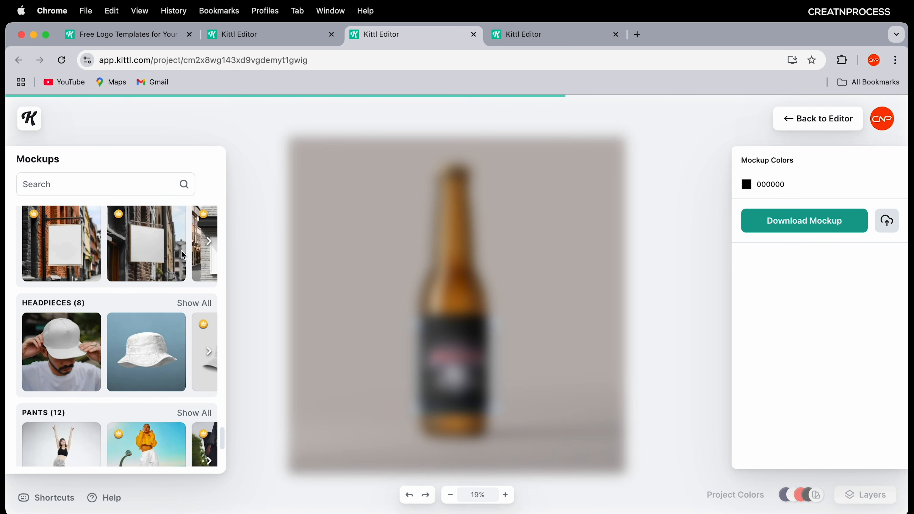
{"action": "left_click_drag", "start_coordinate": [489, 312], "coordinate": [492, 308]}
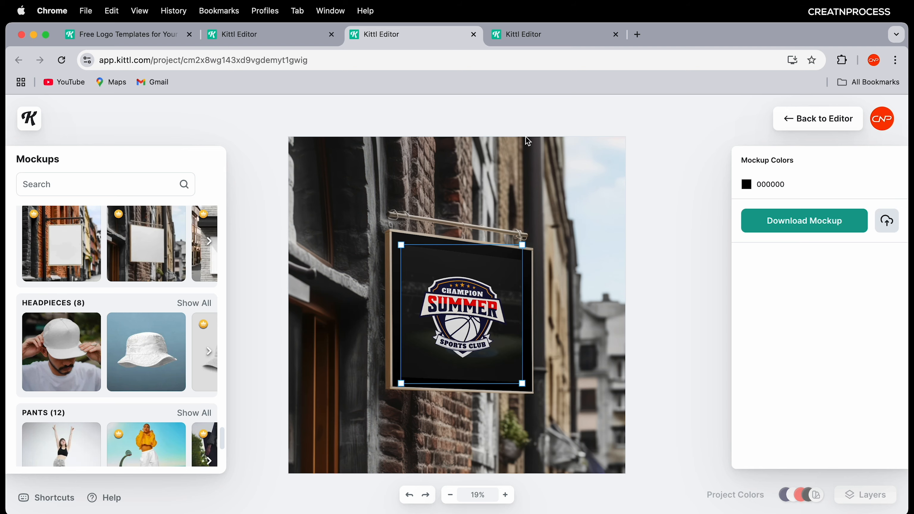
- Look over the coffee shop badge project and browse the trending designs on the logo templates page
{"action": "left_click", "coordinate": [299, 31]}
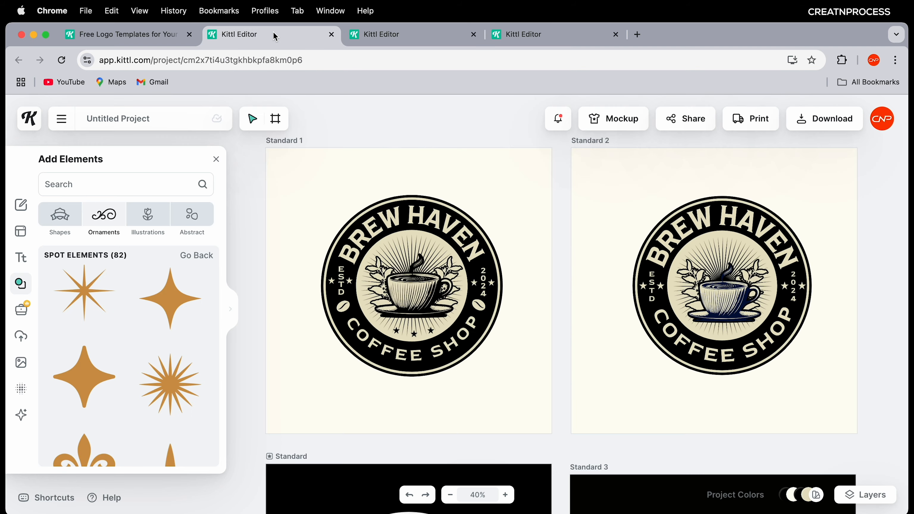
{"action": "left_click", "coordinate": [144, 35]}
{"action": "scroll", "coordinate": [521, 274], "scroll_direction": "down", "scroll_amount": 2}
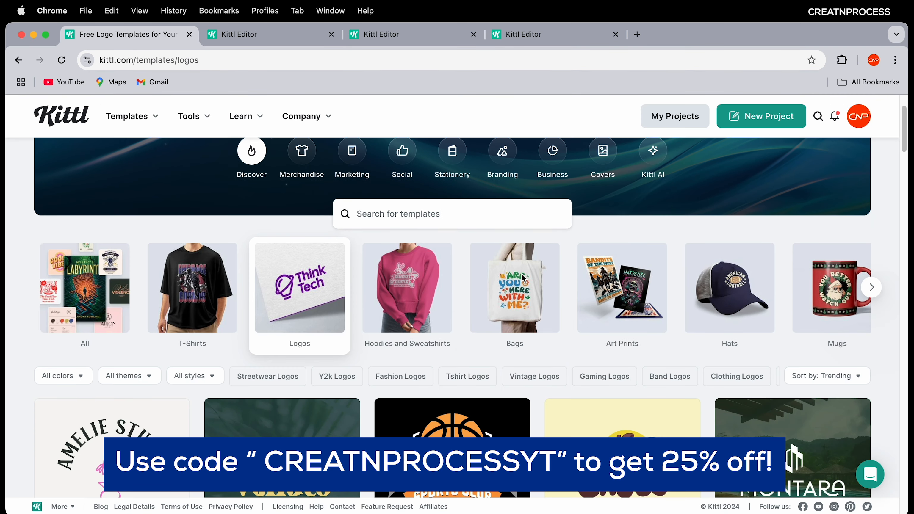
{"action": "scroll", "coordinate": [403, 284], "scroll_direction": "down", "scroll_amount": 1}
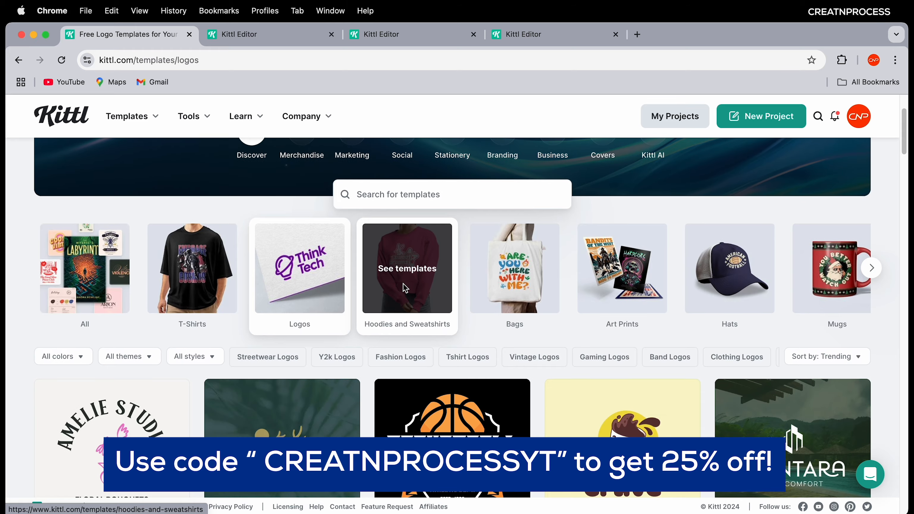
{"action": "scroll", "coordinate": [403, 285], "scroll_direction": "down", "scroll_amount": 5}
{"action": "scroll", "coordinate": [353, 284], "scroll_direction": "down", "scroll_amount": 8}
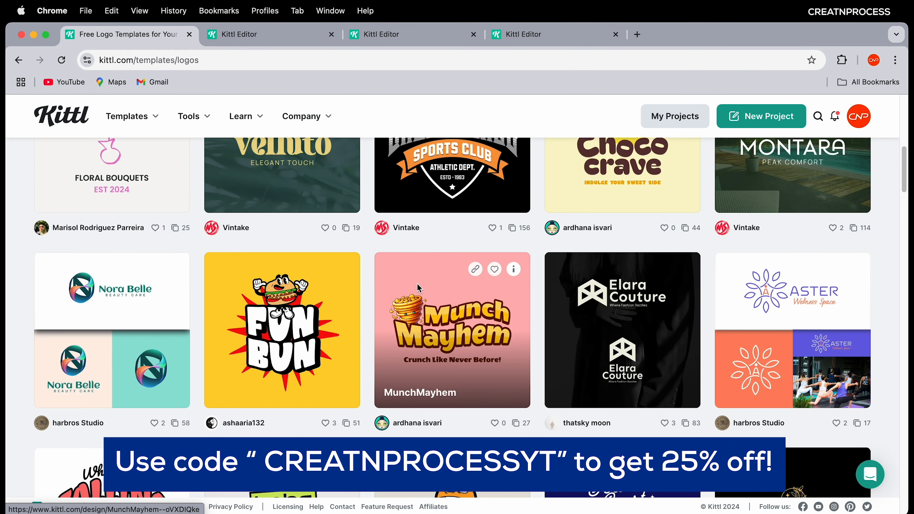